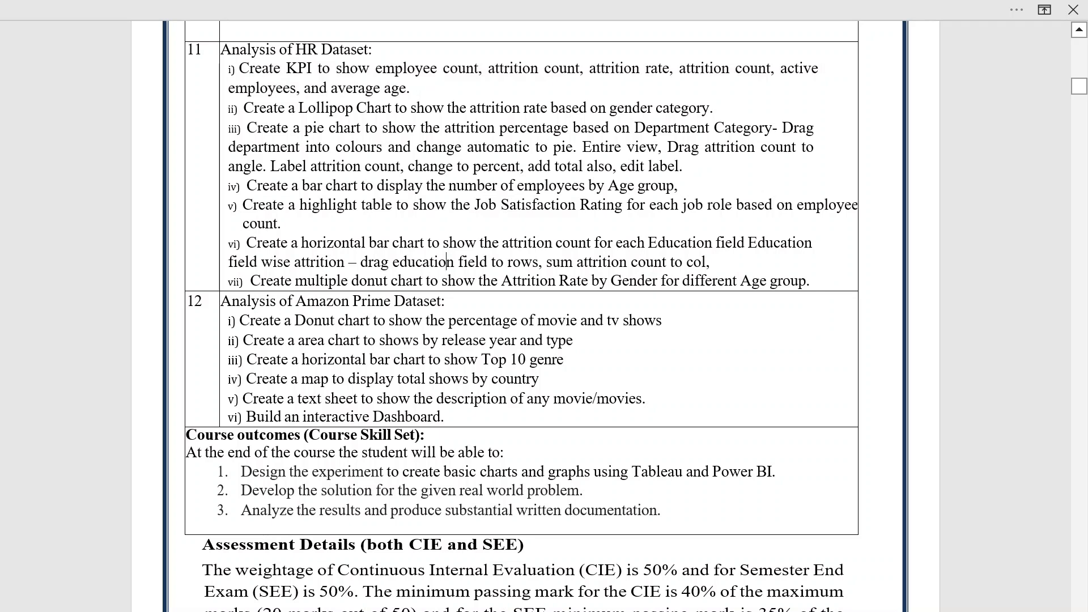
- Read the HR Dataset analysis exercise, item 11, in the lab document
{"action": "left_click_drag", "start_coordinate": [220, 50], "coordinate": [387, 57]}
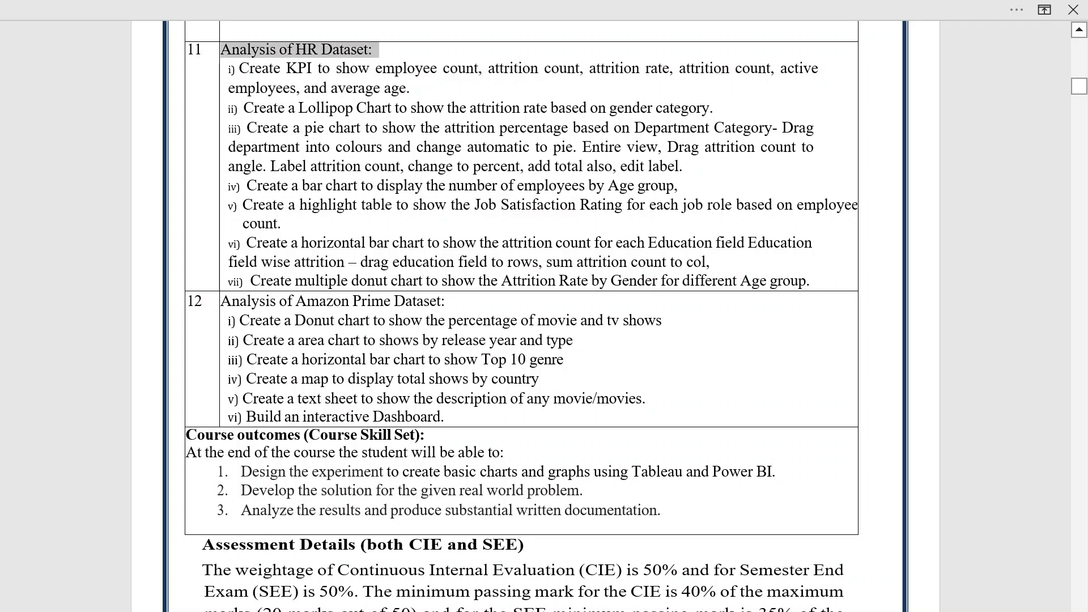
{"action": "scroll", "coordinate": [522, 323], "scroll_direction": "up", "scroll_amount": 1}
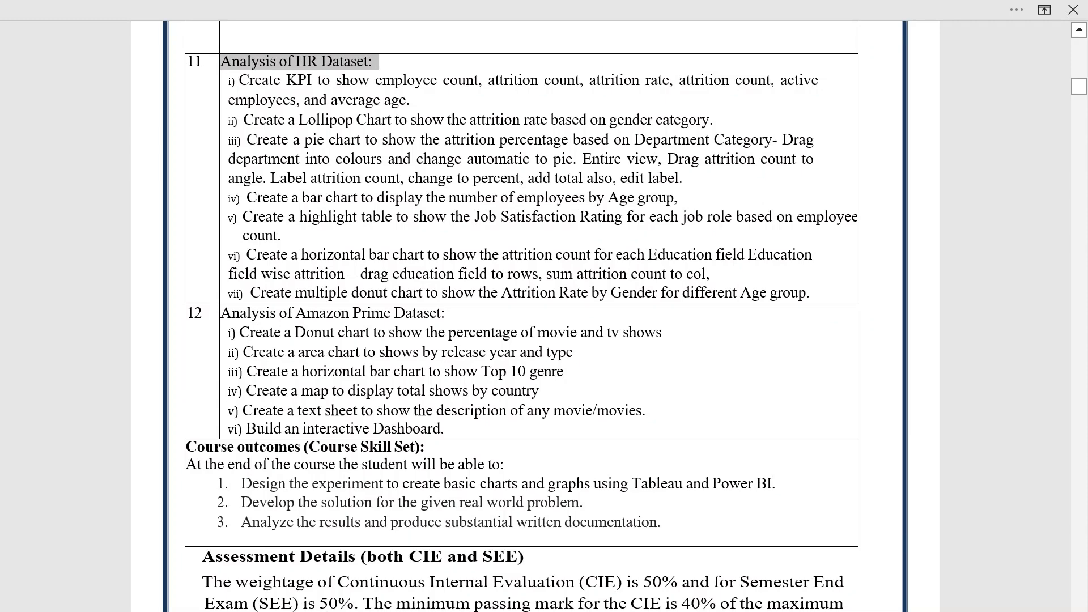
- Switch to Power BI Desktop, start a blank report and load Sheet1 from the HR Dataset Excel workbook, showing its fields
{"action": "left_click", "coordinate": [696, 608]}
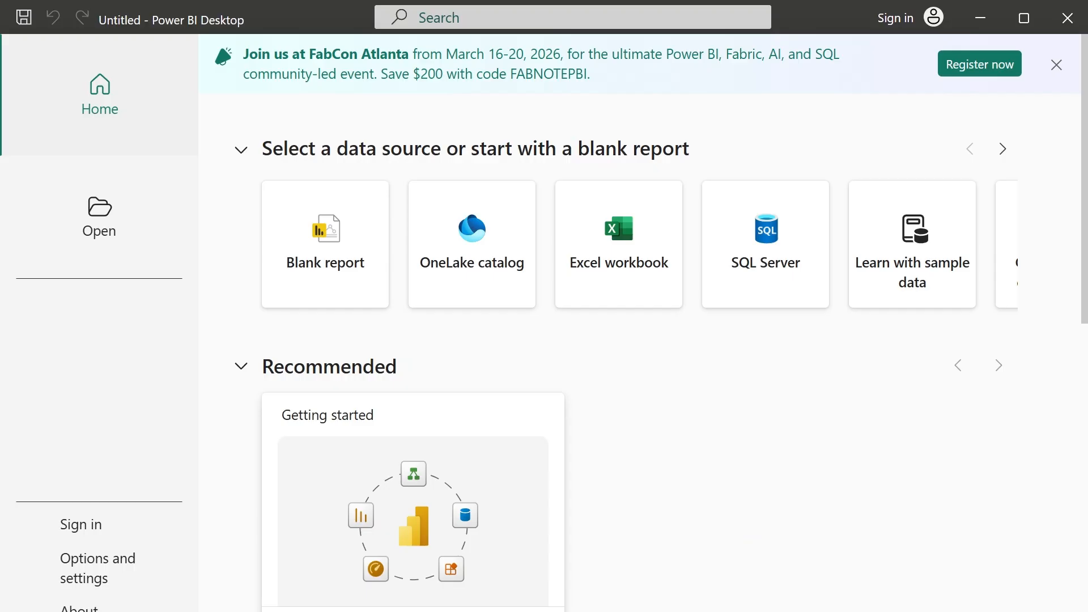
{"action": "left_click", "coordinate": [308, 249]}
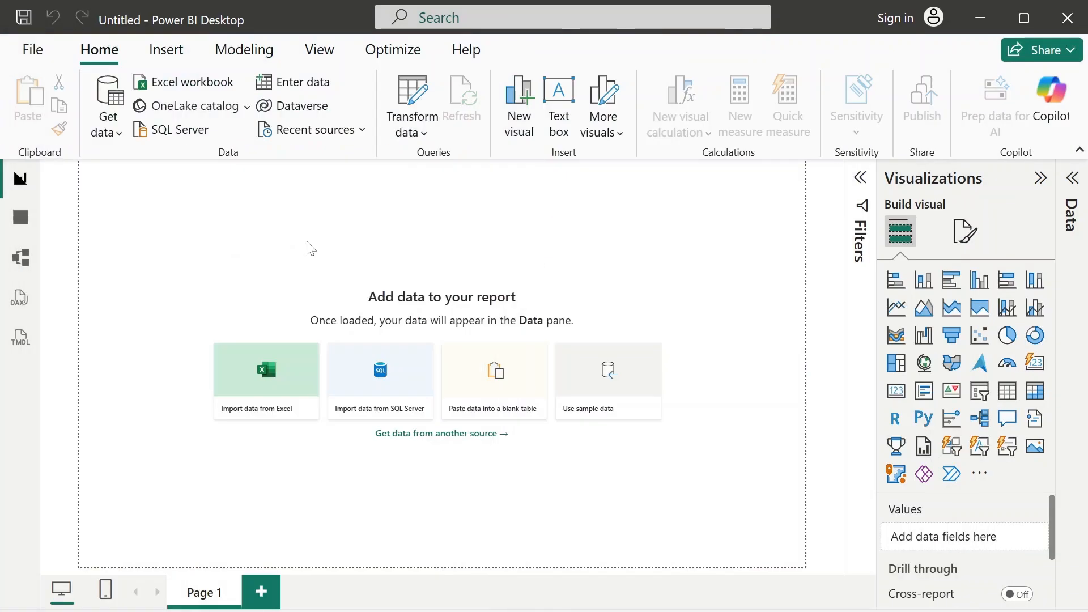
{"action": "left_click", "coordinate": [258, 385]}
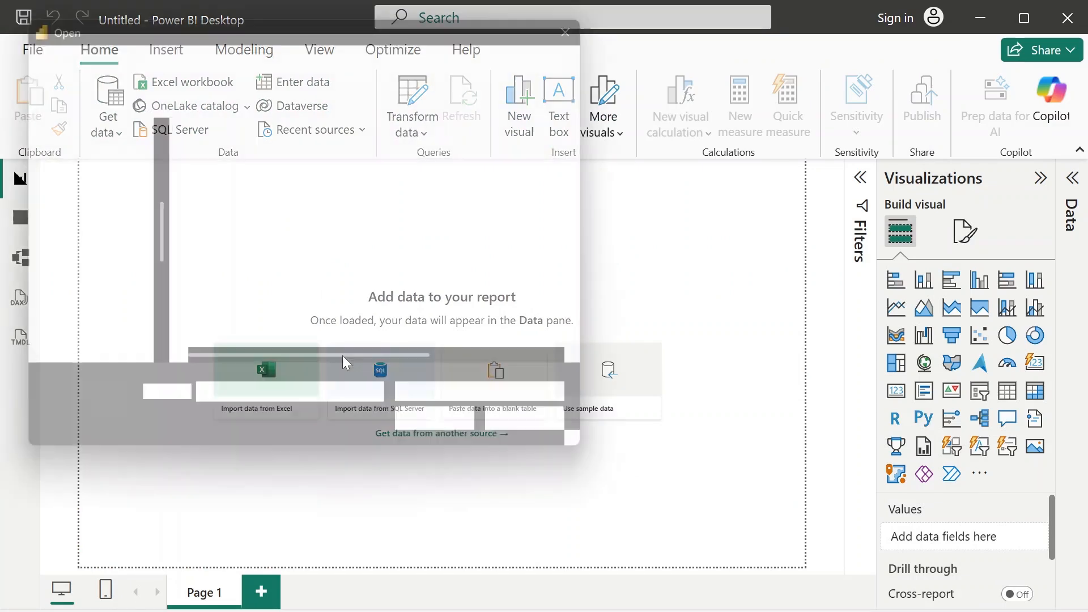
{"action": "left_click", "coordinate": [288, 211]}
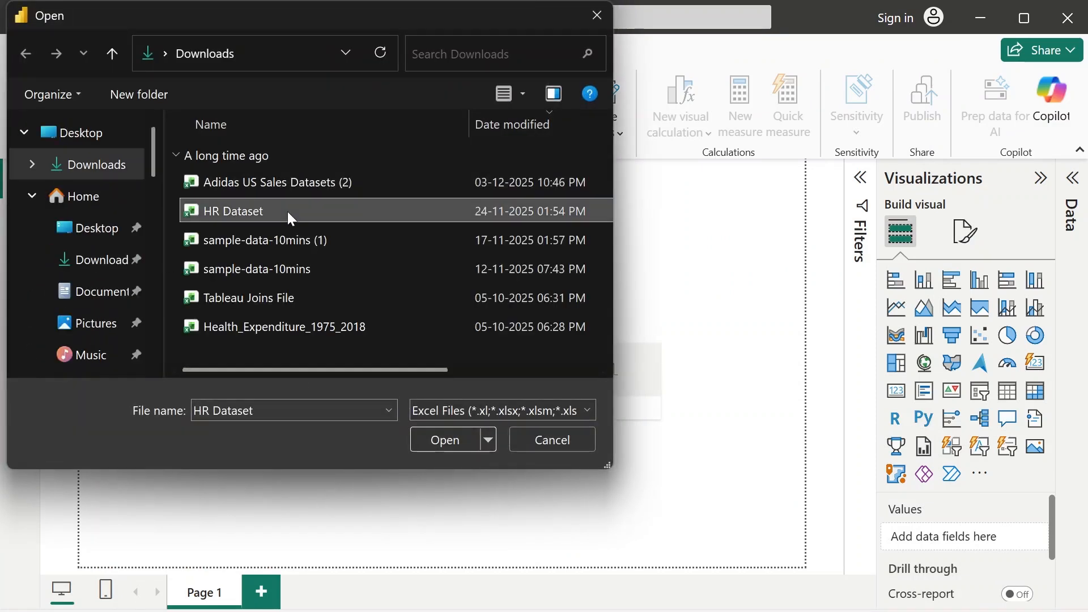
{"action": "left_click", "coordinate": [451, 442]}
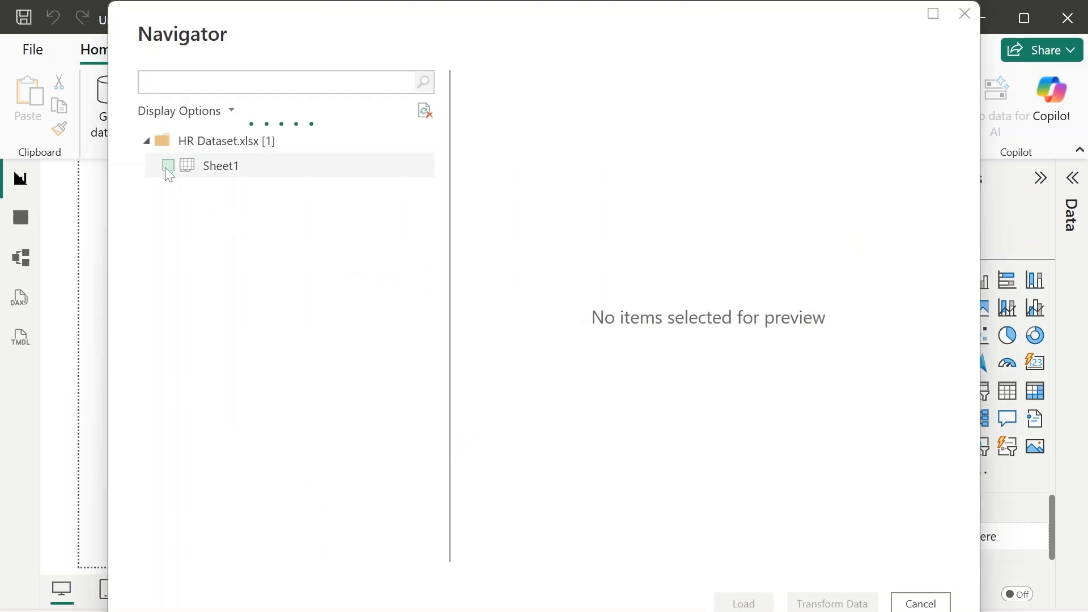
{"action": "left_click", "coordinate": [168, 166]}
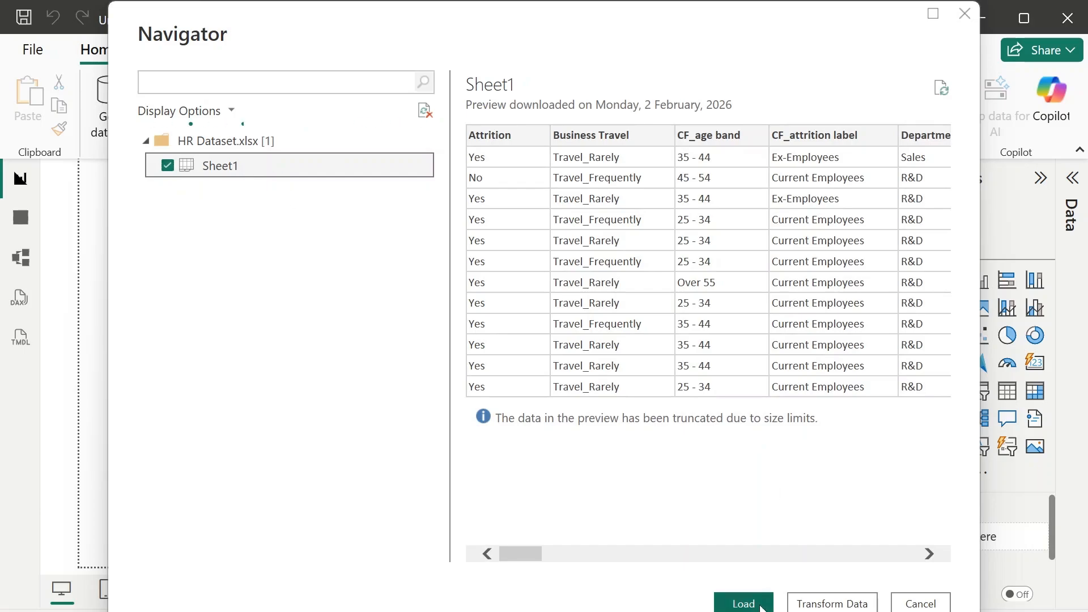
{"action": "left_click", "coordinate": [744, 604]}
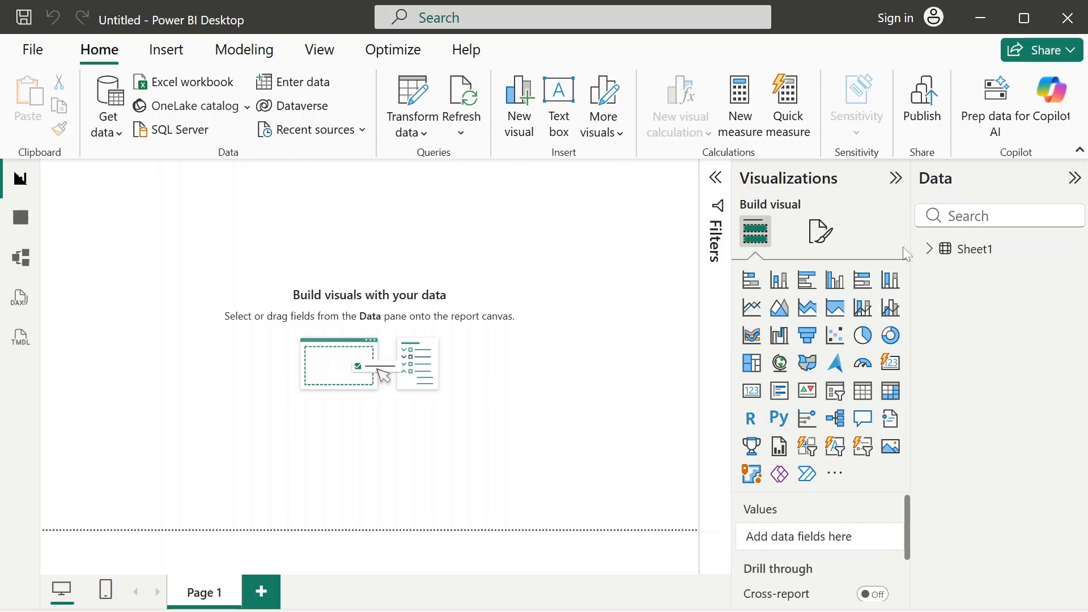
{"action": "left_click", "coordinate": [930, 253]}
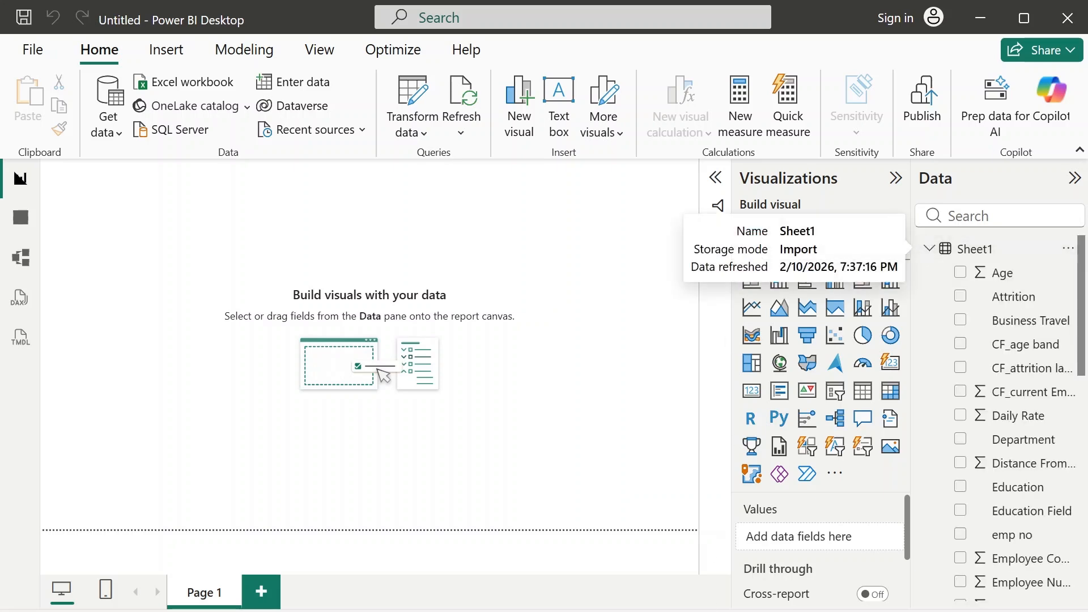
- Switch to the lab document and read the first HR Dataset task, covering the KPIs to create
{"action": "left_click", "coordinate": [697, 611]}
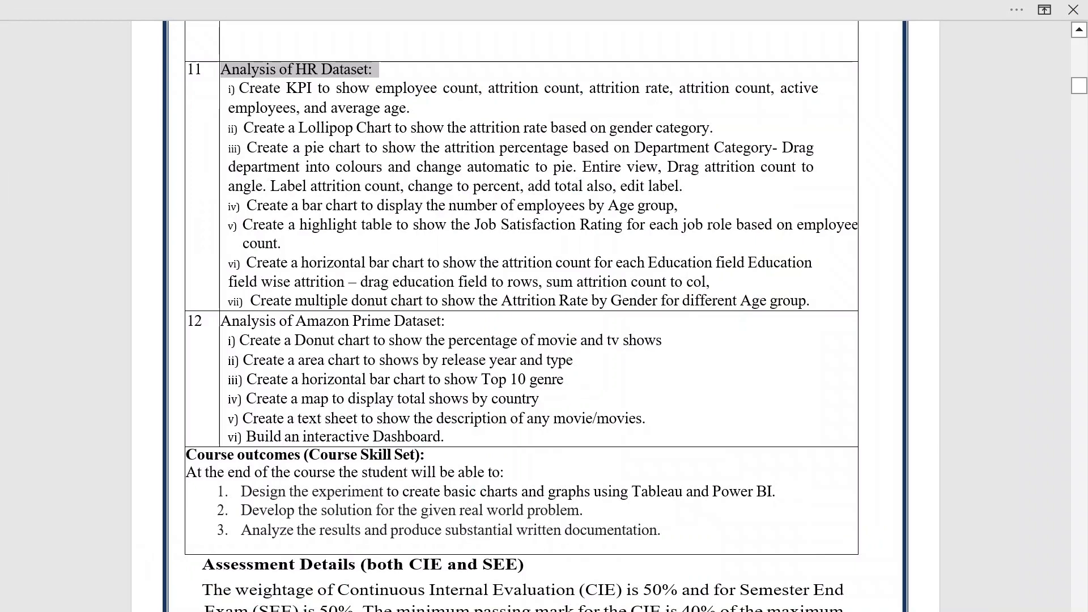
{"action": "left_click_drag", "start_coordinate": [240, 89], "coordinate": [822, 88]}
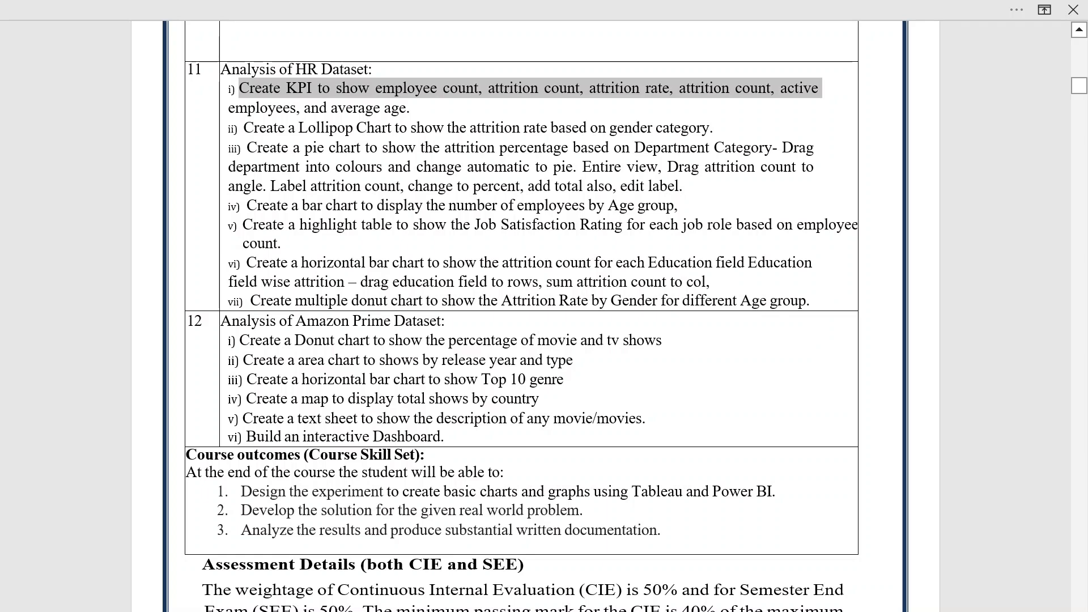
{"action": "left_click_drag", "start_coordinate": [821, 88], "coordinate": [418, 108]}
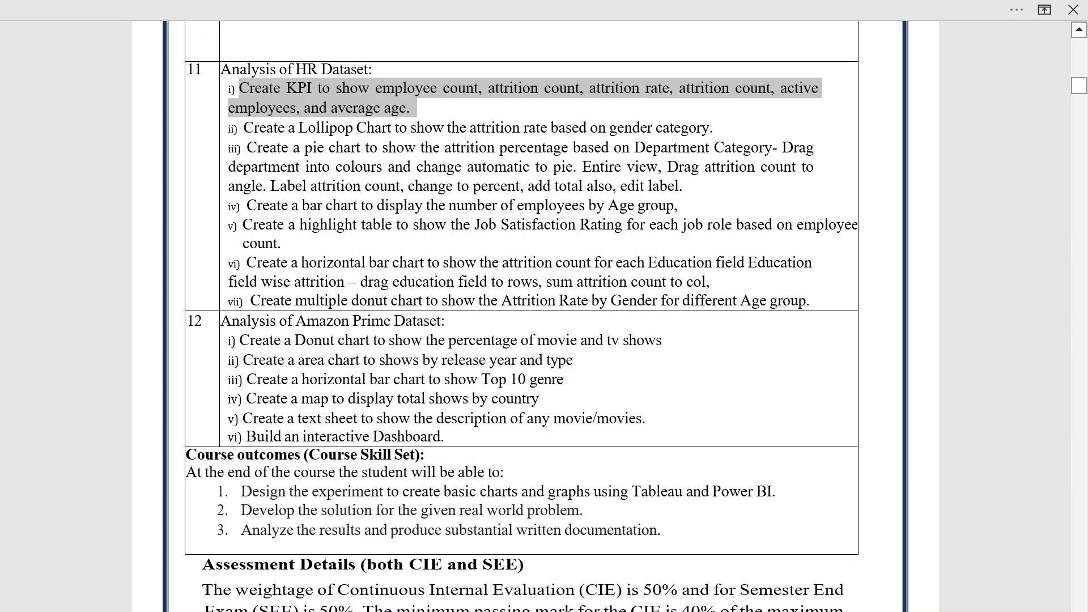
{"action": "left_click", "coordinate": [482, 109]}
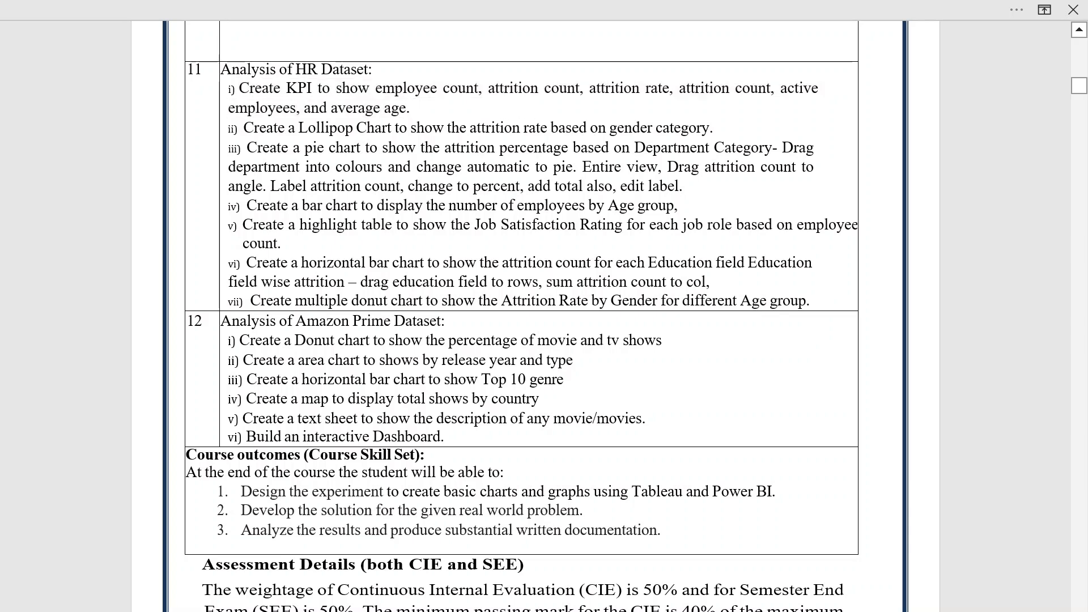
{"action": "triple_click", "coordinate": [395, 91]}
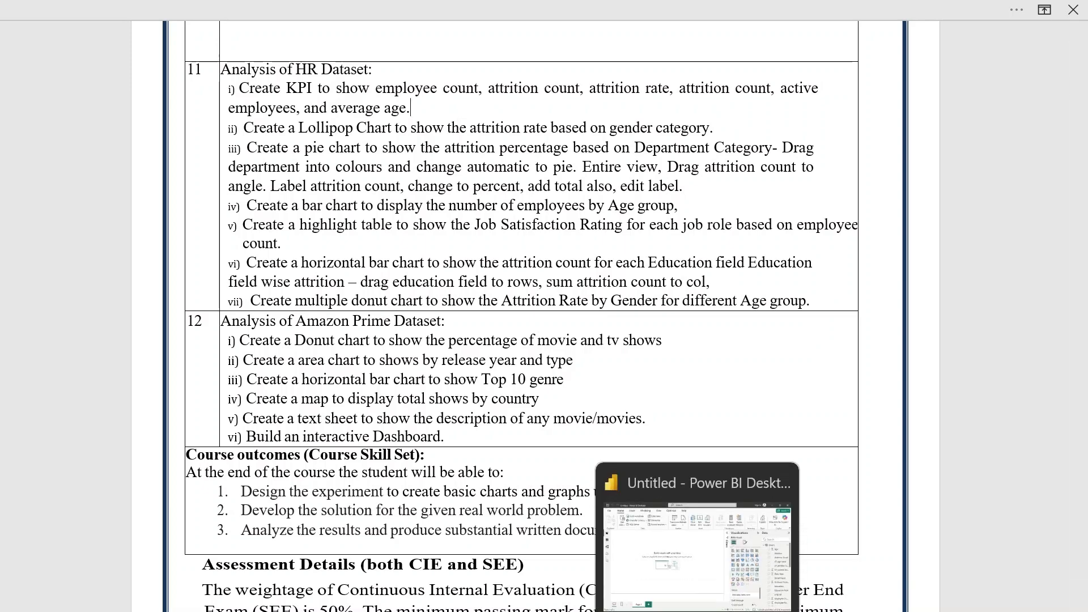
- Switch to Power BI Desktop and try to create the measure Employee count = COUNT(Sheet1[Employee Number])
{"action": "left_click", "coordinate": [676, 571]}
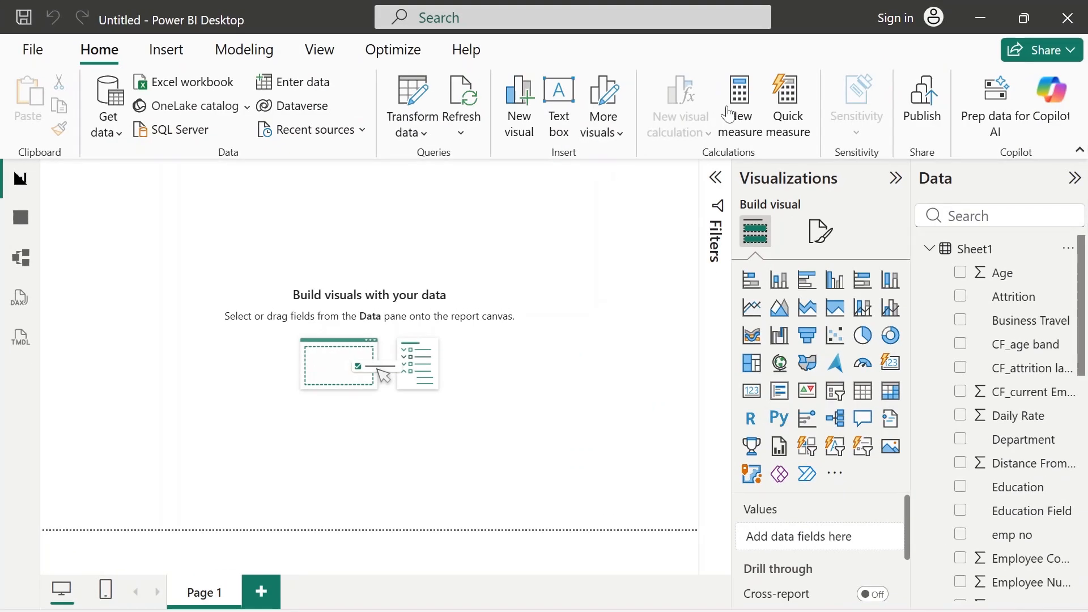
{"action": "left_click", "coordinate": [743, 105]}
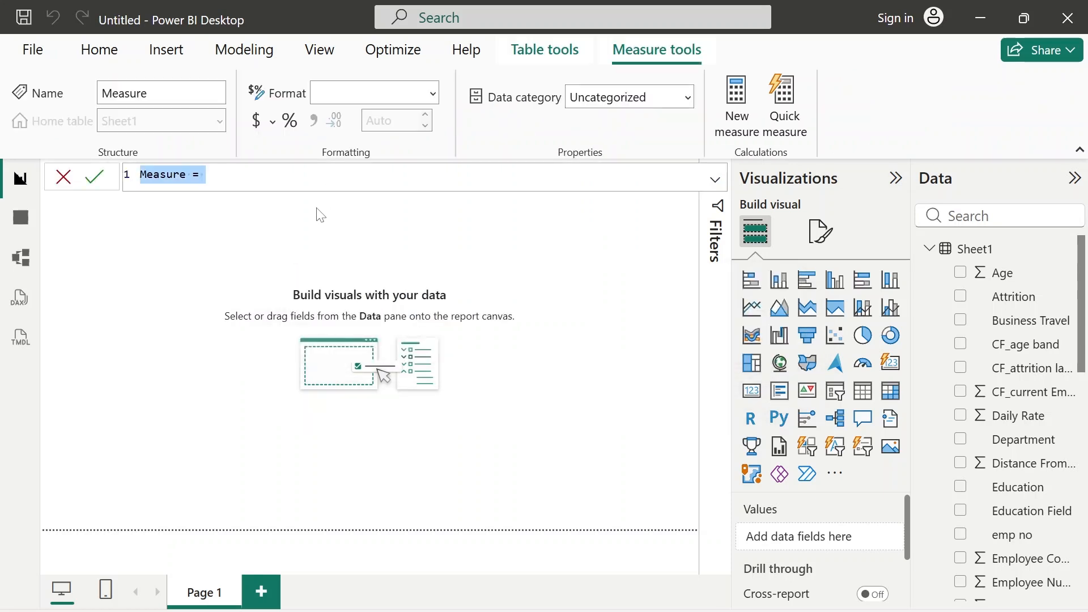
{"action": "key", "text": "BackSpace"}
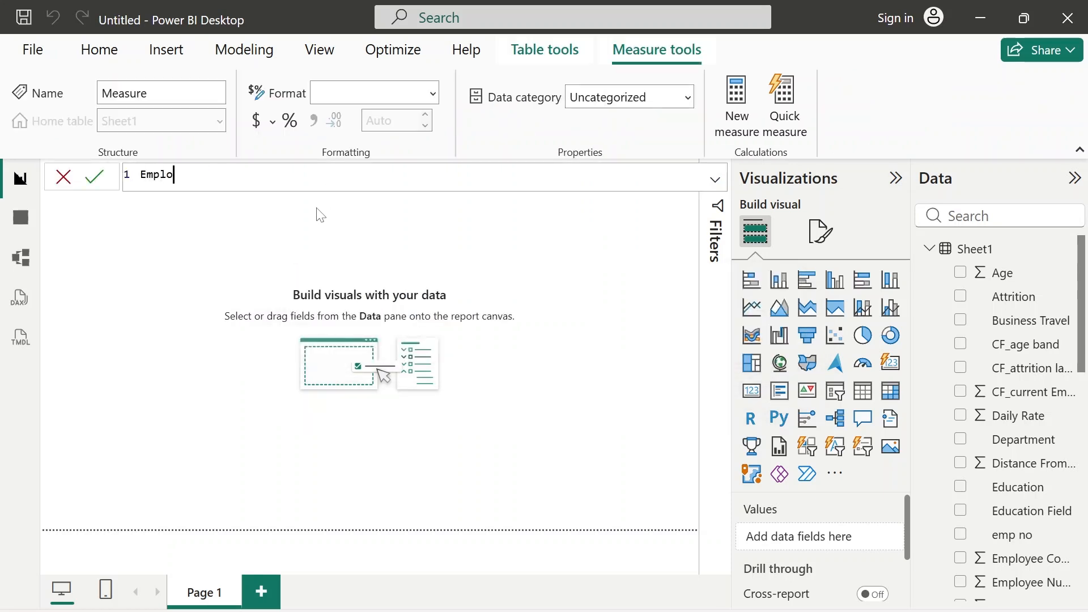
{"action": "type", "text": "Employee count"}
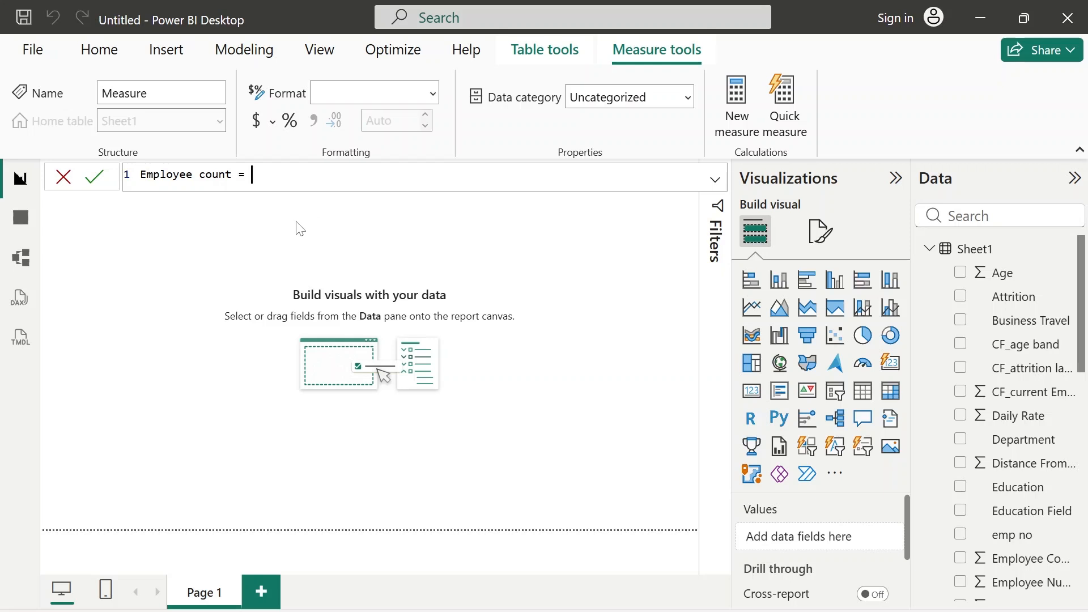
{"action": "type", "text": "= COUn"}
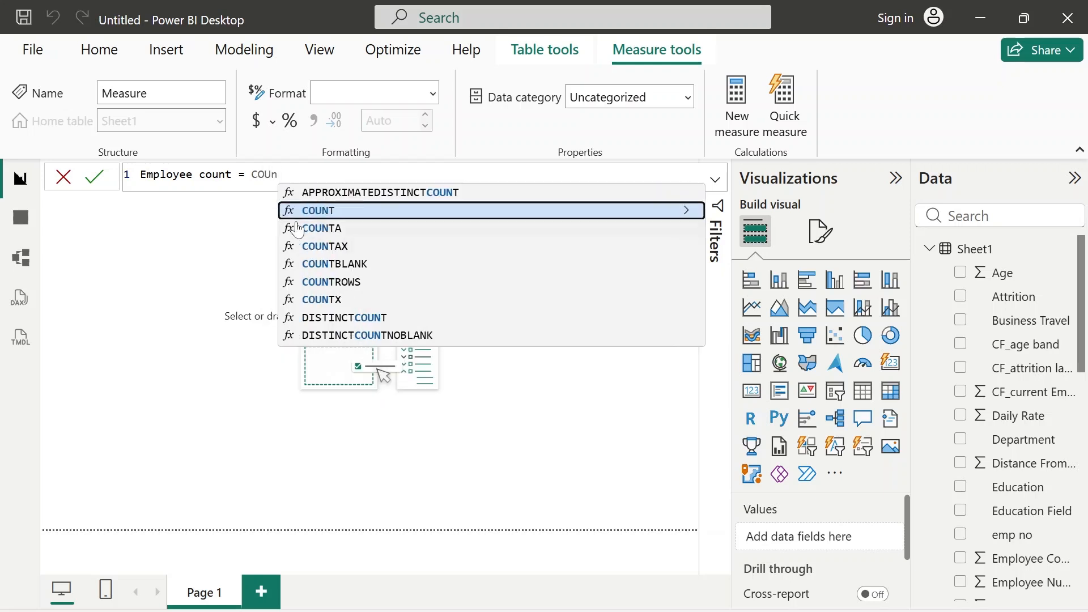
{"action": "key", "text": "Tab"}
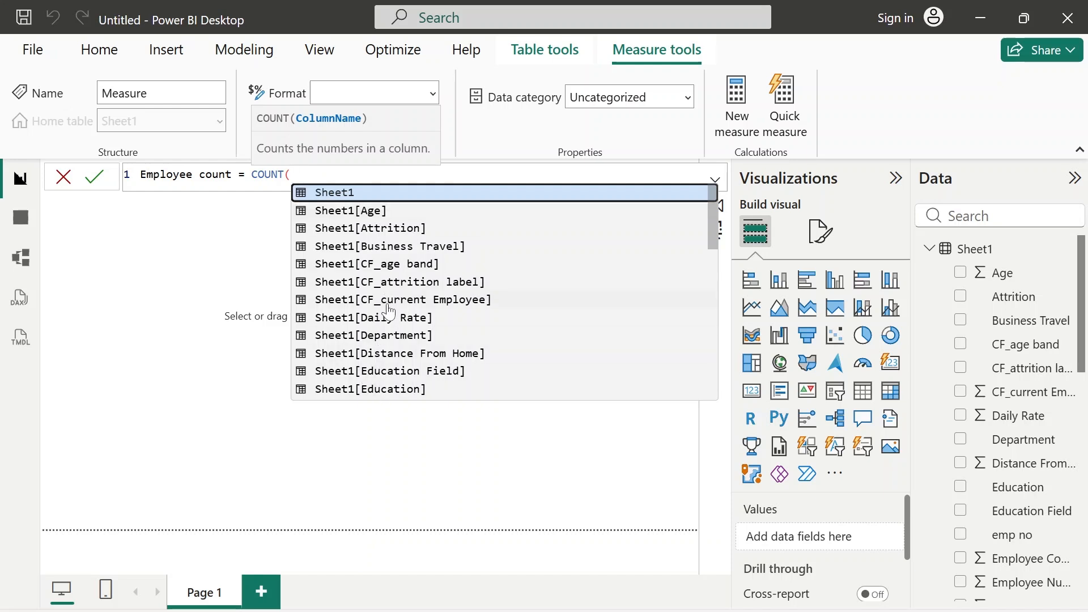
{"action": "scroll", "coordinate": [388, 312], "scroll_direction": "down", "scroll_amount": 5}
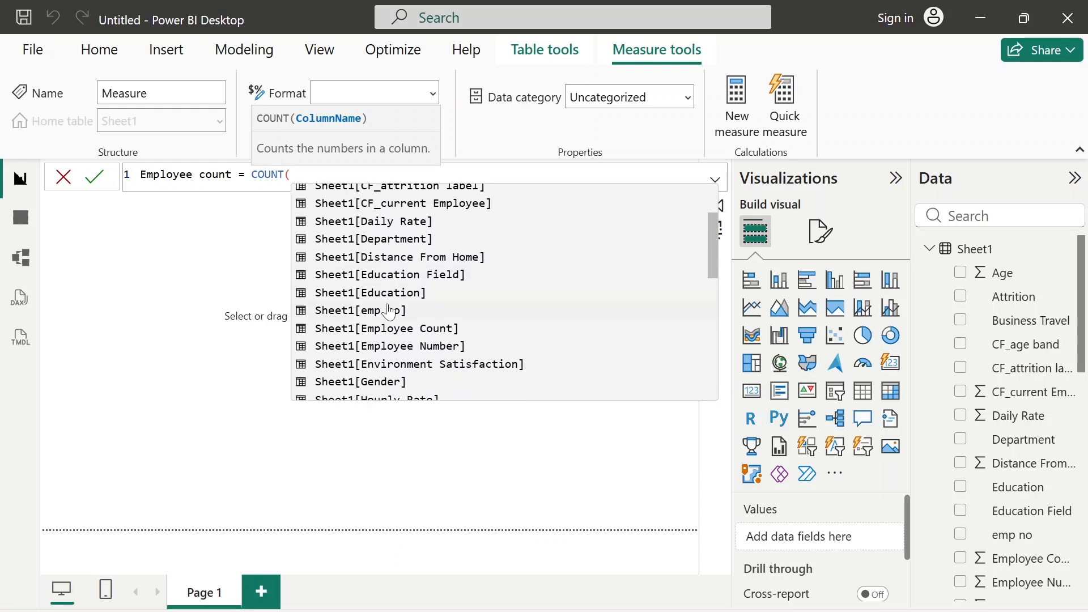
{"action": "left_click", "coordinate": [373, 347]}
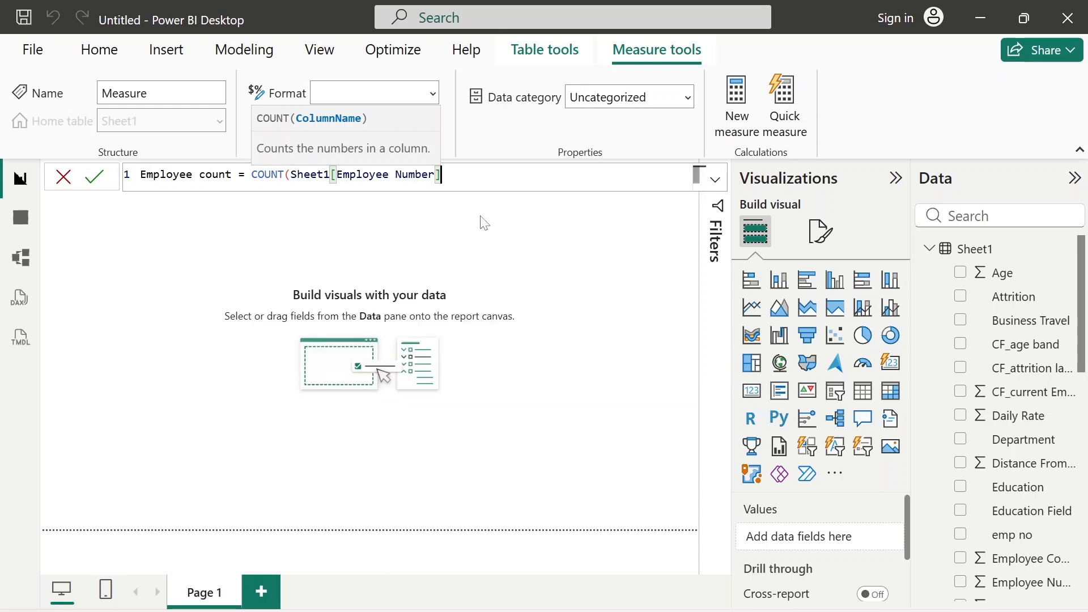
{"action": "type", "text": ")"}
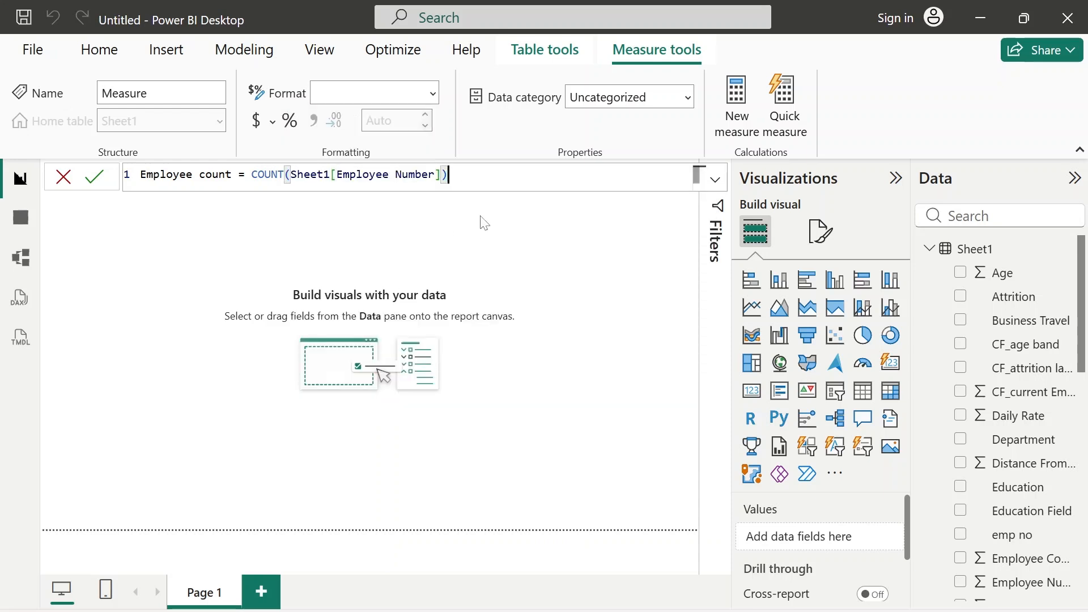
{"action": "left_click", "coordinate": [94, 178]}
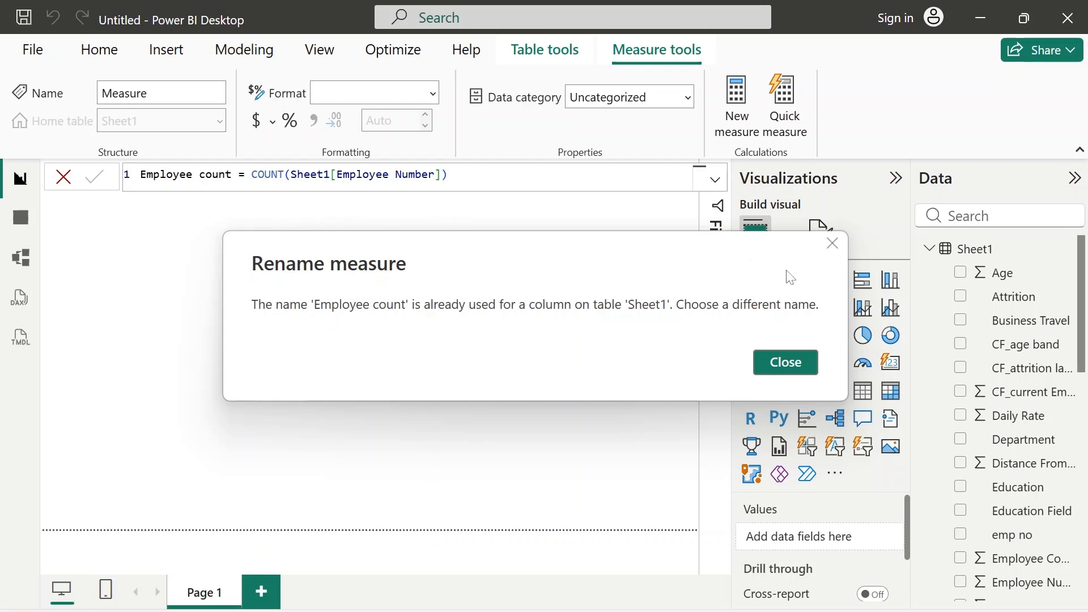
- Change the new measure's name to Employee count1 in its formula and commit it
{"action": "left_click", "coordinate": [830, 246]}
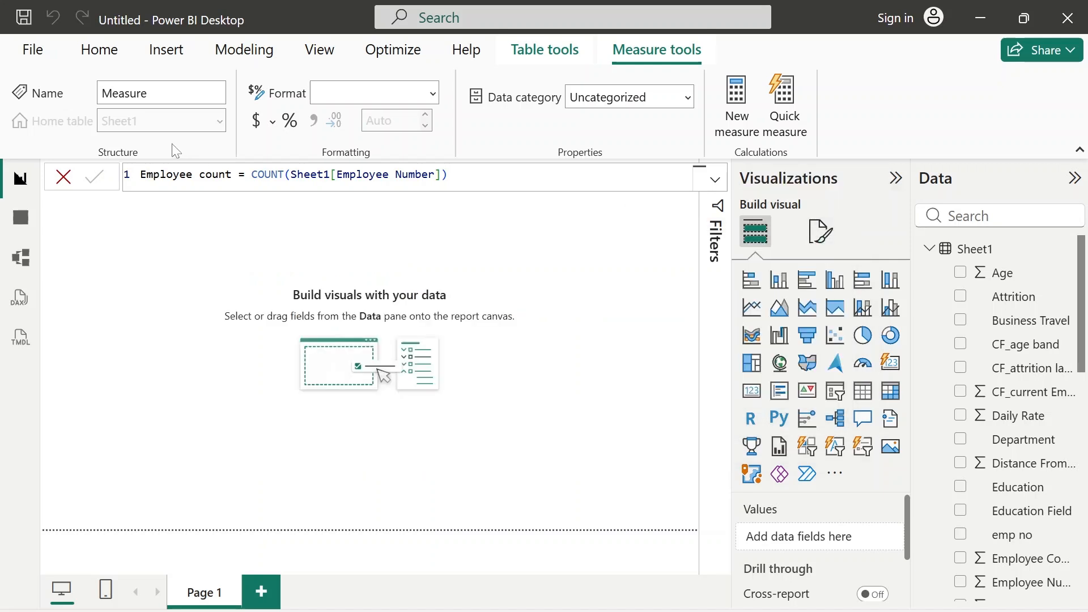
{"action": "left_click", "coordinate": [232, 175]}
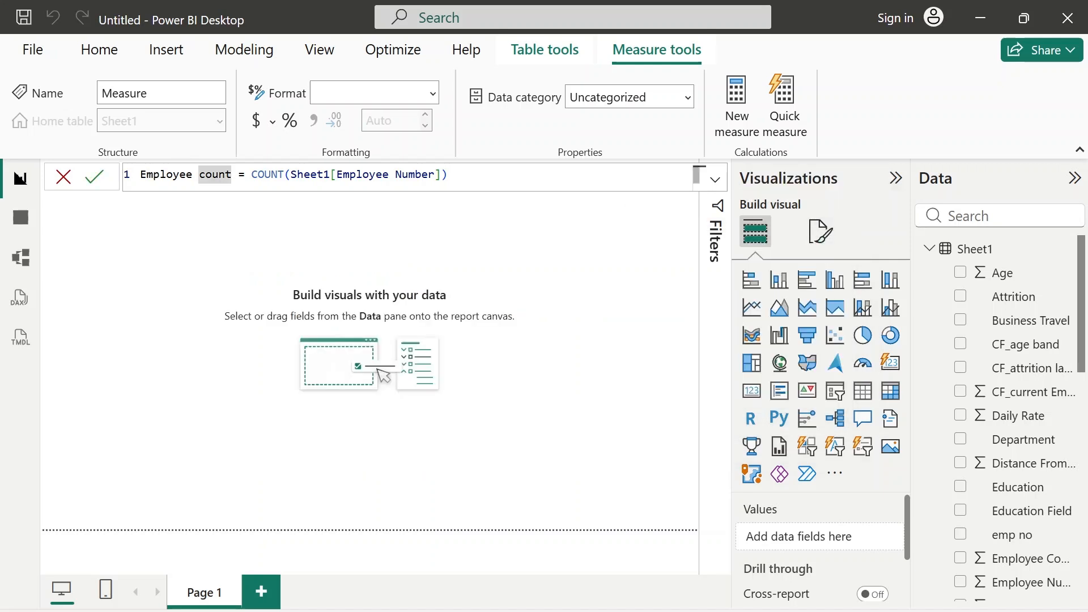
{"action": "type", "text": "1"}
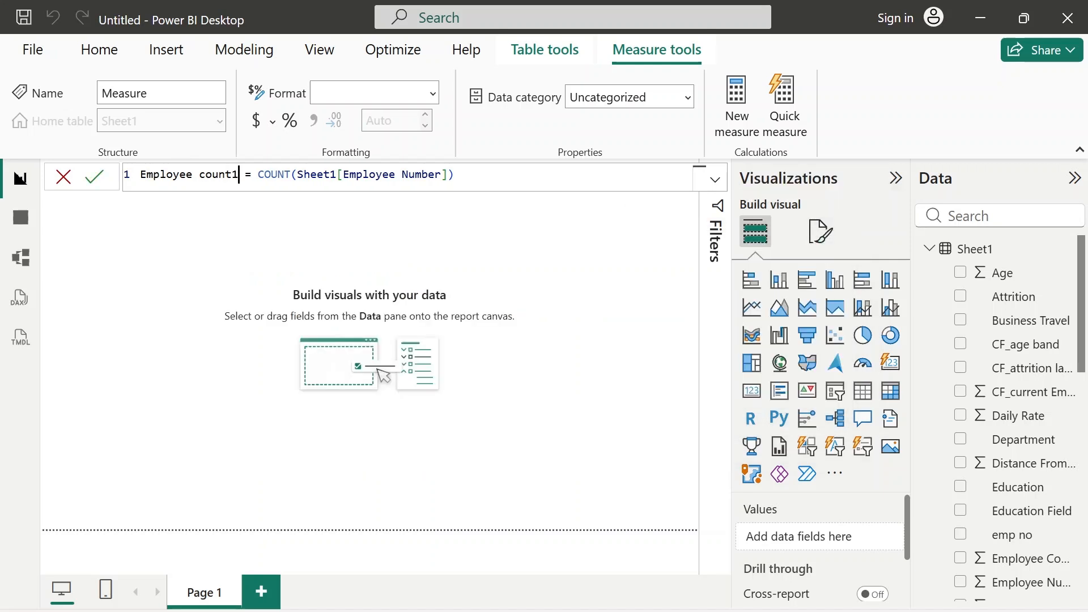
{"action": "left_click", "coordinate": [94, 176]}
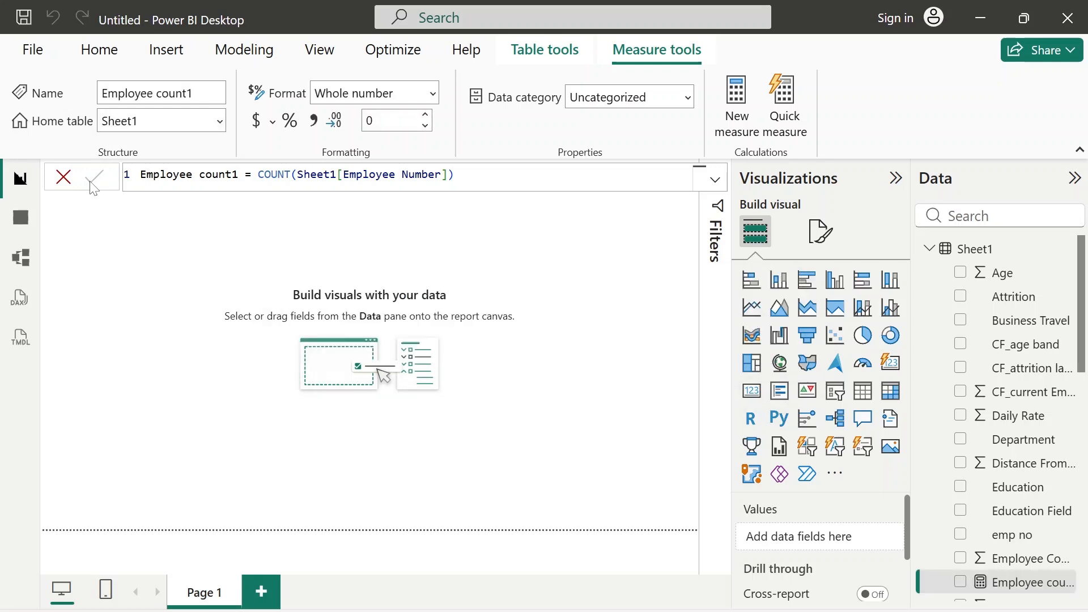
- Add a card showing the Employee count1 measure and resize it to a shorter, slightly wider tile in the page's upper-left corner
{"action": "scroll", "coordinate": [978, 526], "scroll_direction": "down", "scroll_amount": 5}
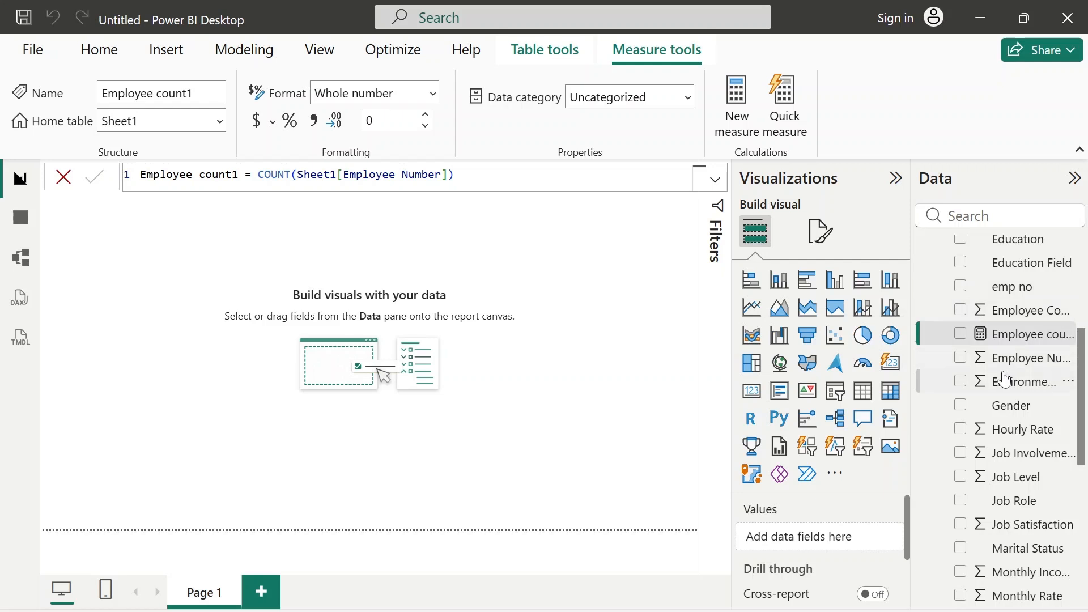
{"action": "left_click", "coordinate": [600, 364]}
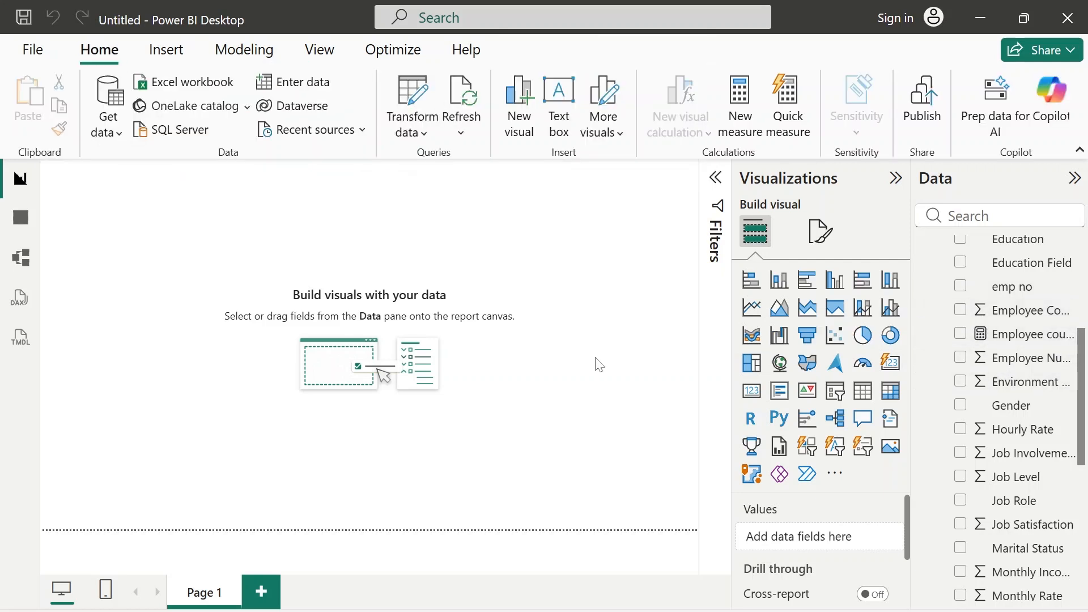
{"action": "left_click", "coordinate": [894, 367]}
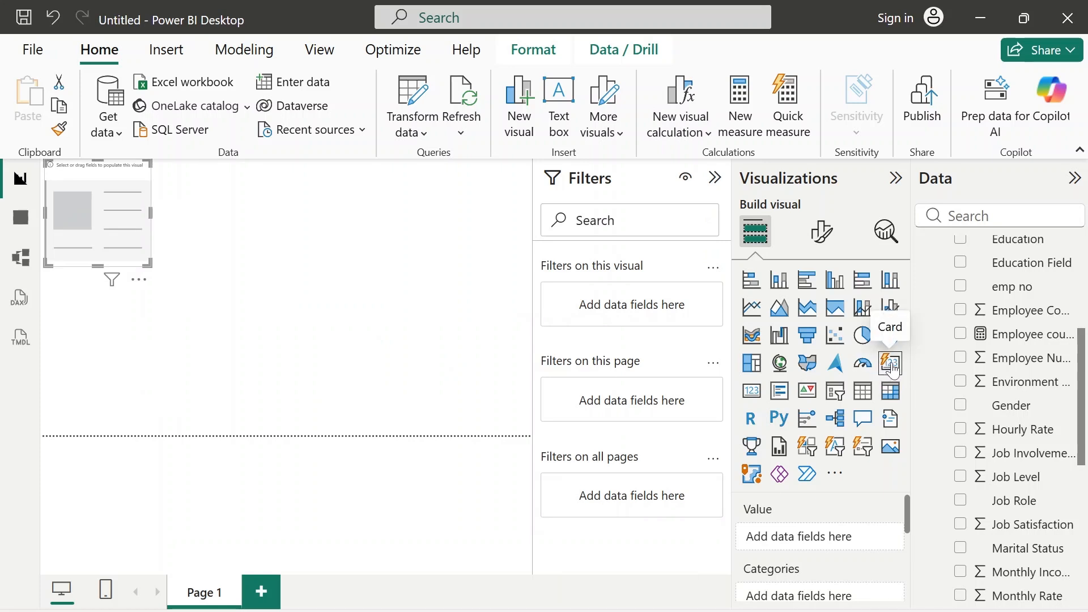
{"action": "left_click_drag", "start_coordinate": [1037, 338], "coordinate": [842, 539]}
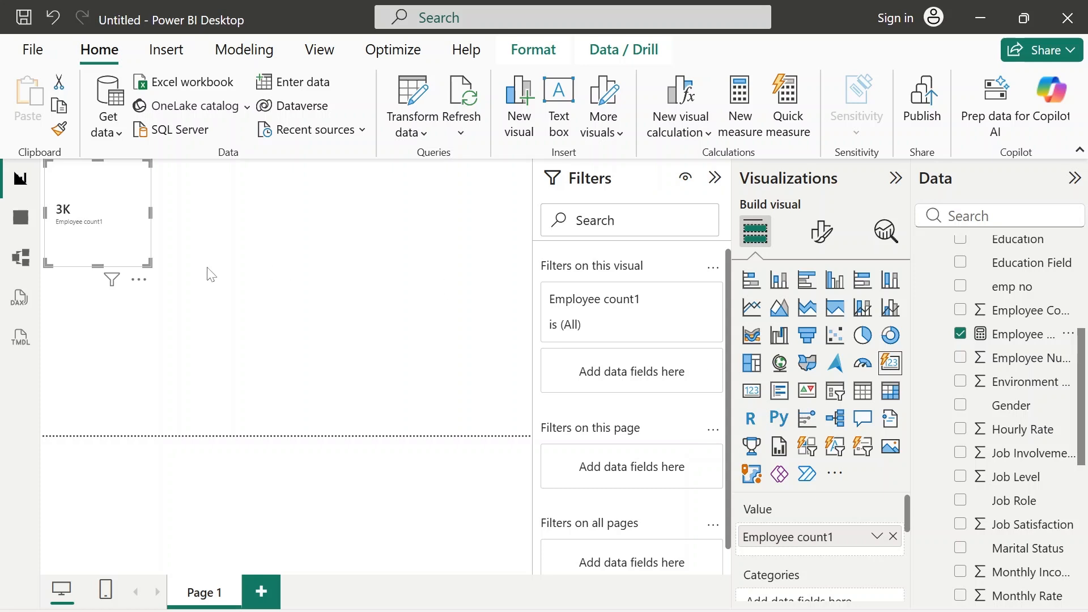
{"action": "left_click_drag", "start_coordinate": [147, 262], "coordinate": [163, 204]}
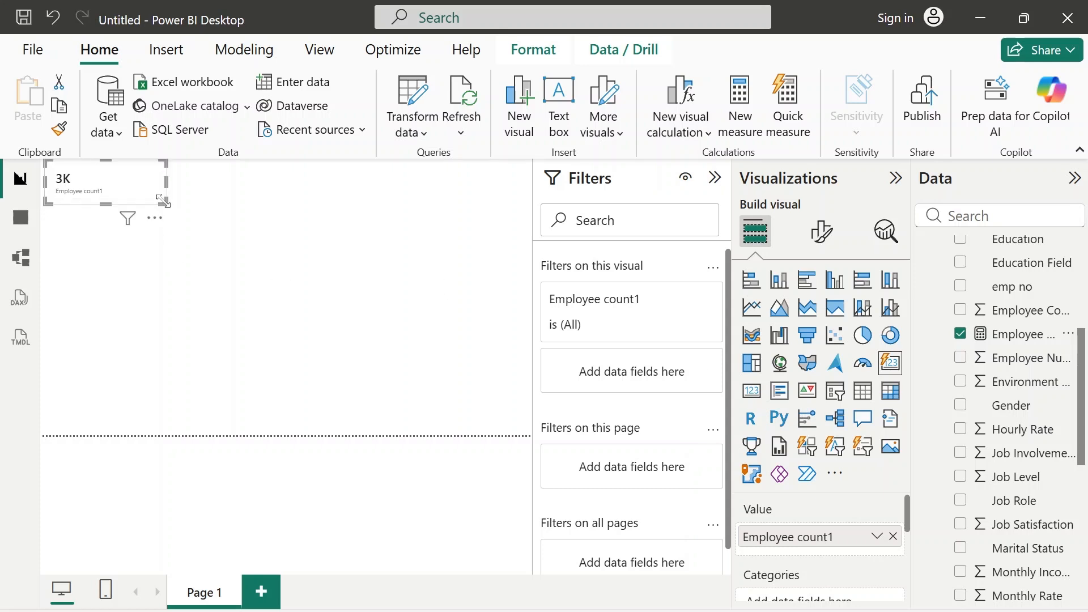
{"action": "left_click", "coordinate": [268, 291]}
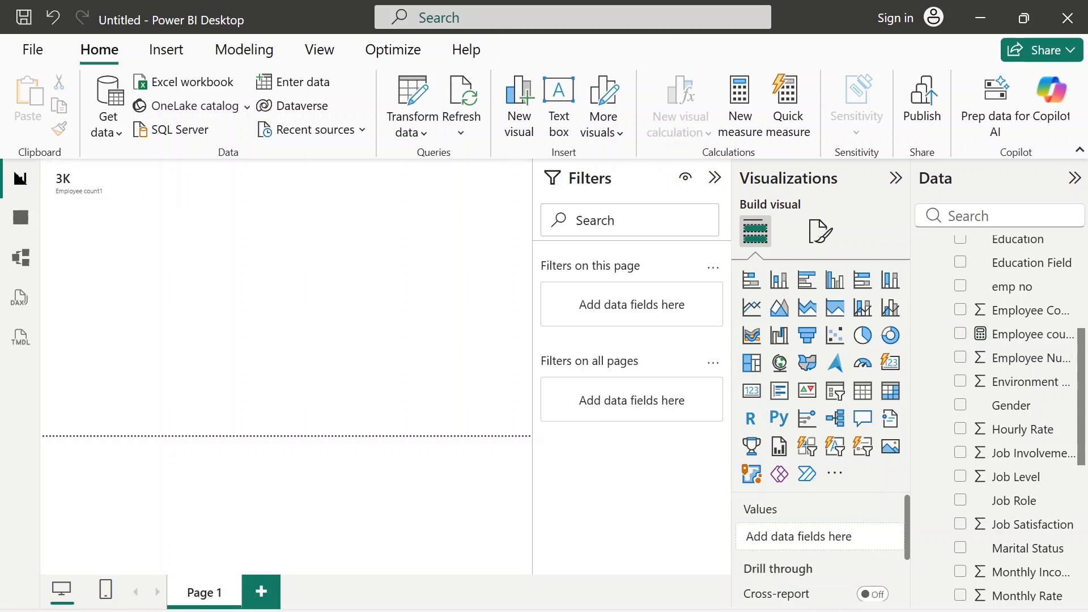
- Switch to the lab document, mark the attrition count KPI in the HR Dataset task, and return to Power BI Desktop
{"action": "left_click", "coordinate": [654, 611]}
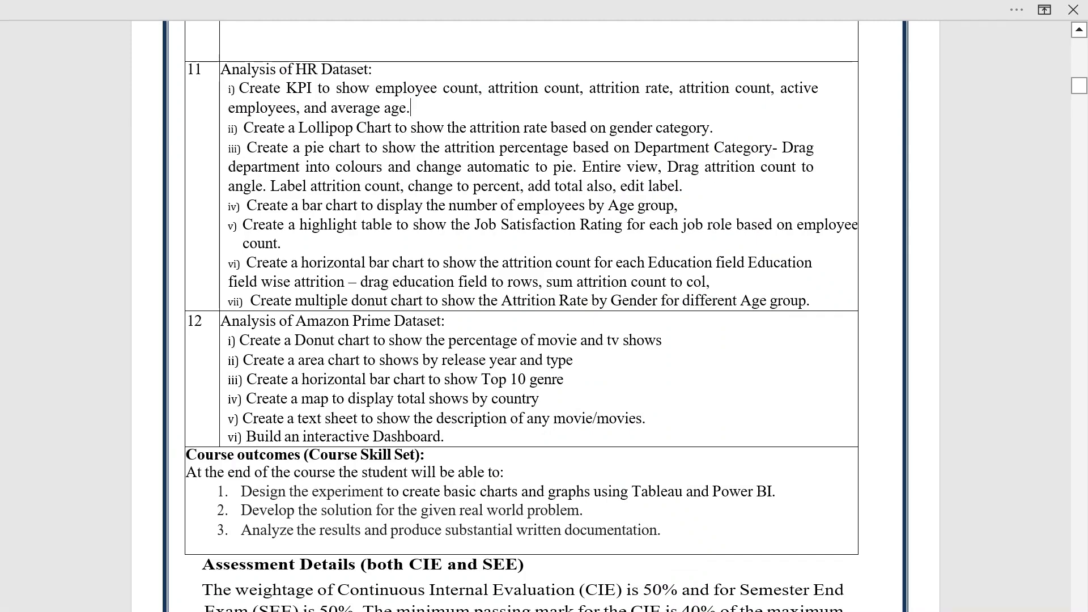
{"action": "left_click_drag", "start_coordinate": [488, 88], "coordinate": [579, 87]}
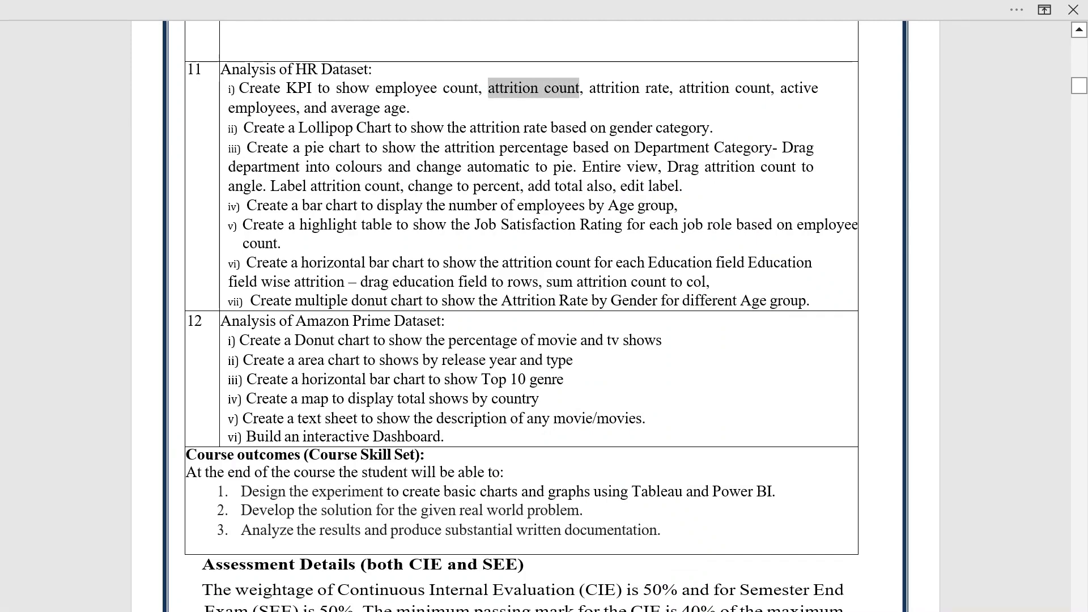
{"action": "left_click", "coordinate": [695, 611]}
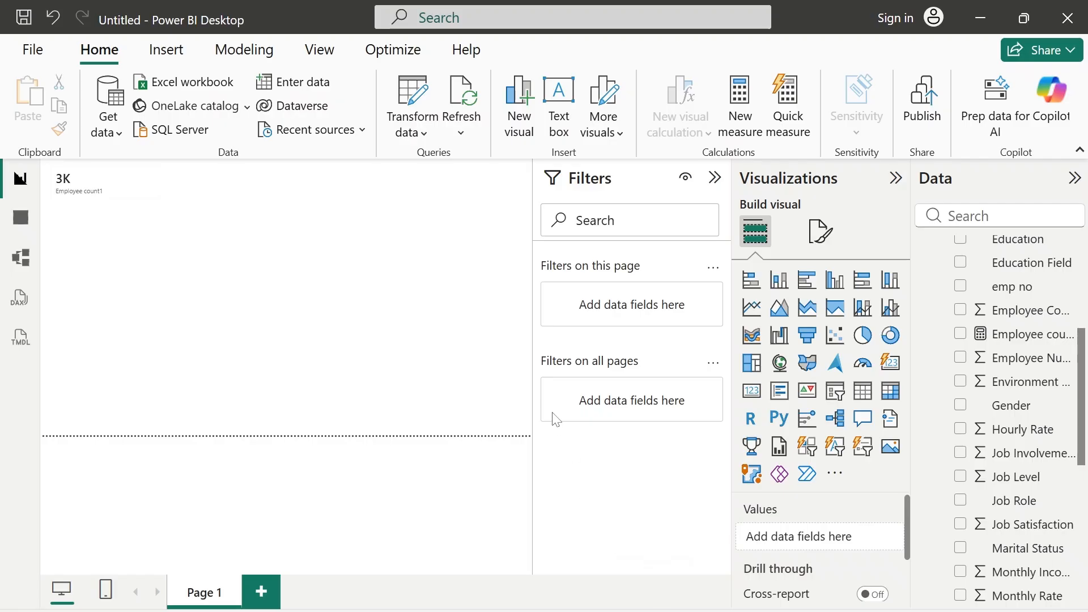
- Create a new measure and name it Attrition count in its formula
{"action": "left_click", "coordinate": [748, 101]}
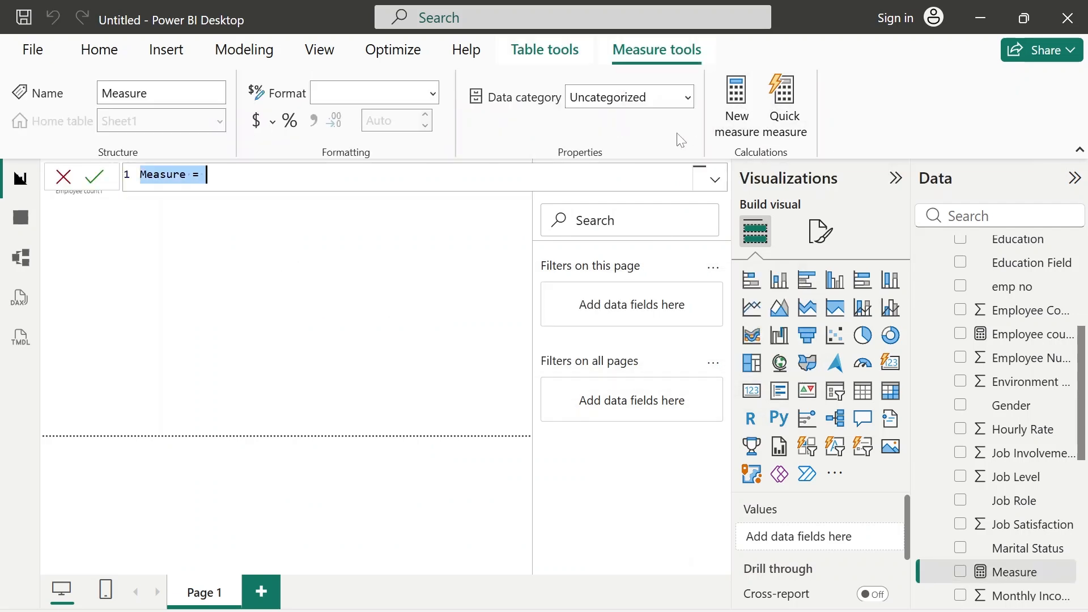
{"action": "key", "text": "BackSpace"}
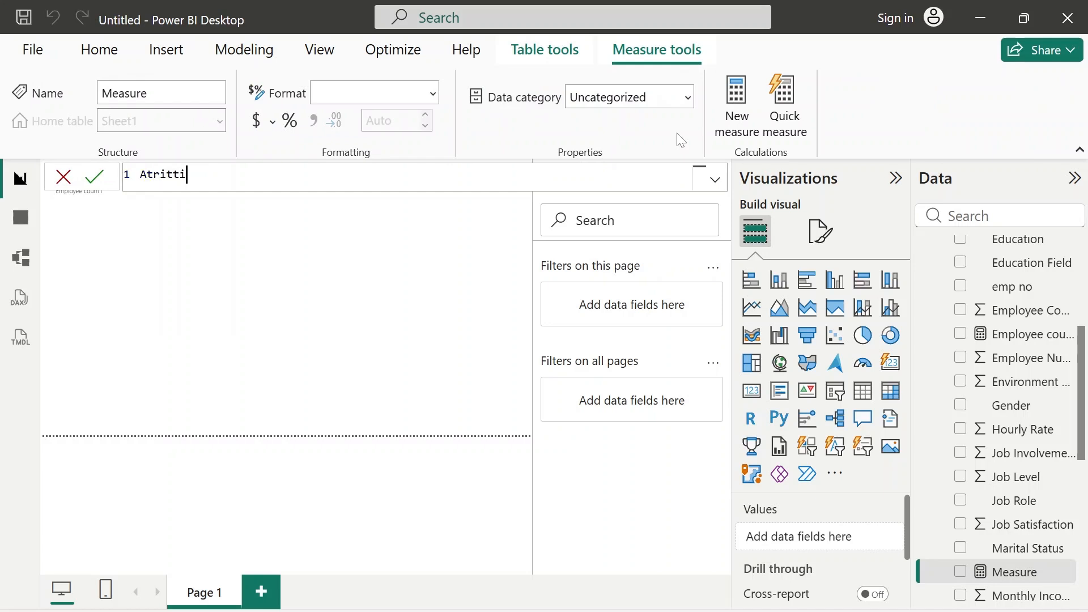
{"action": "type", "text": "Atrittion"}
{"action": "key", "text": "BackSpace"}
{"action": "type", "text": "t"}
{"action": "left_click", "coordinate": [240, 174]}
{"action": "type", "text": "="}
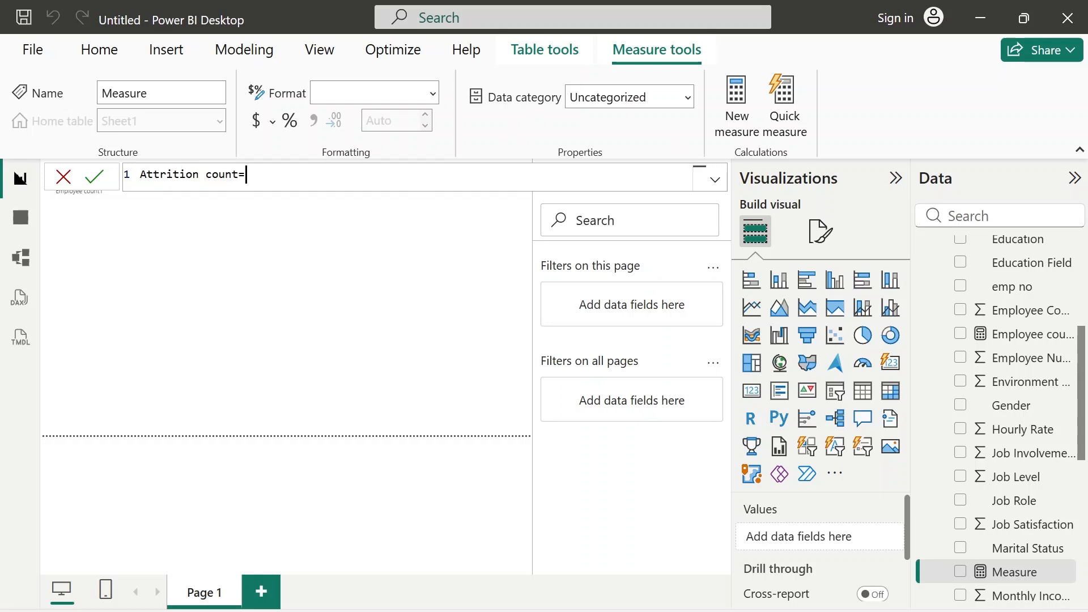
- Start the Attrition count formula with COUNTROWS around a FILTER on the table 'Sheet1'
{"action": "type", "text": "Count"}
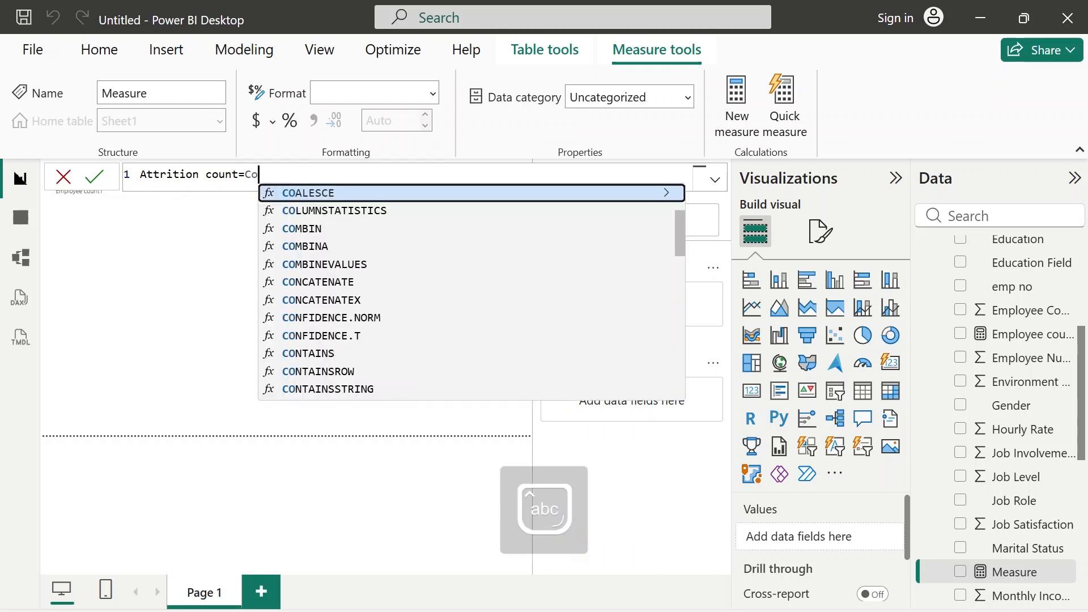
{"action": "type", "text": "ro"}
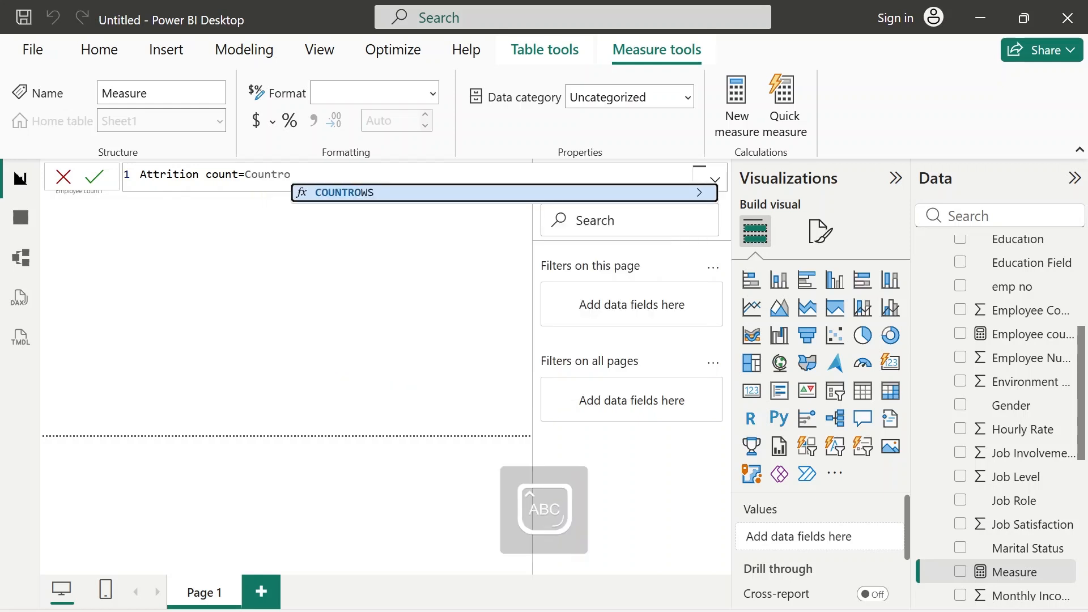
{"action": "key", "text": "Tab"}
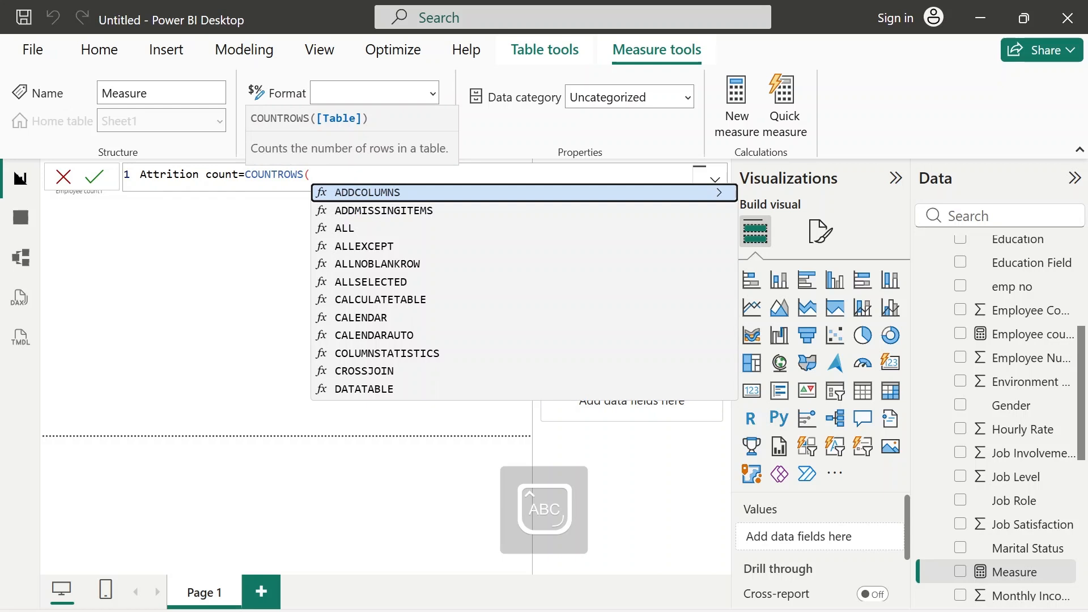
{"action": "type", "text": "fil"}
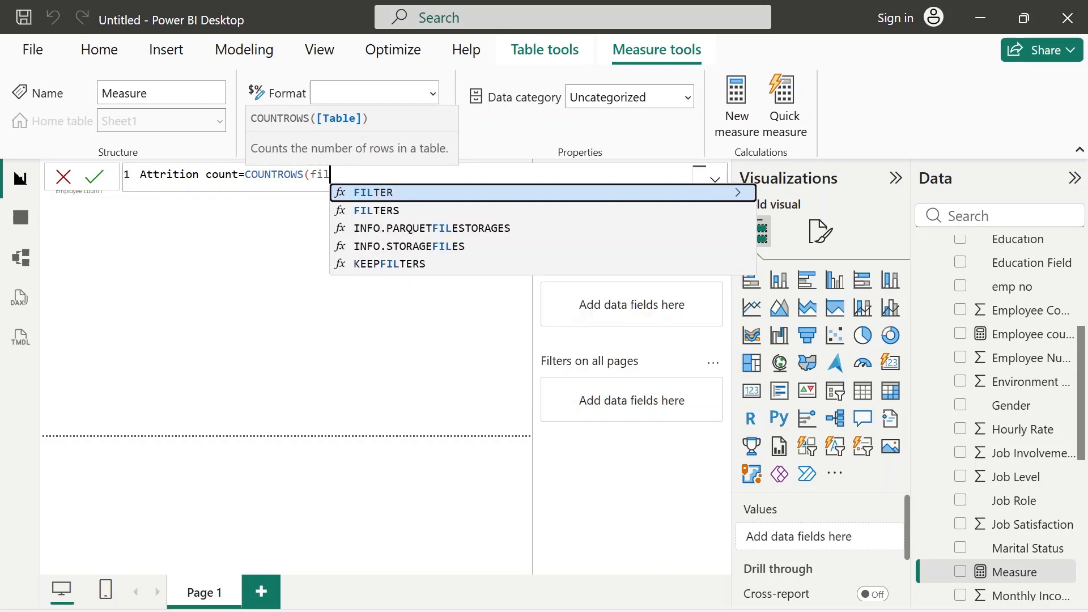
{"action": "key", "text": "Tab"}
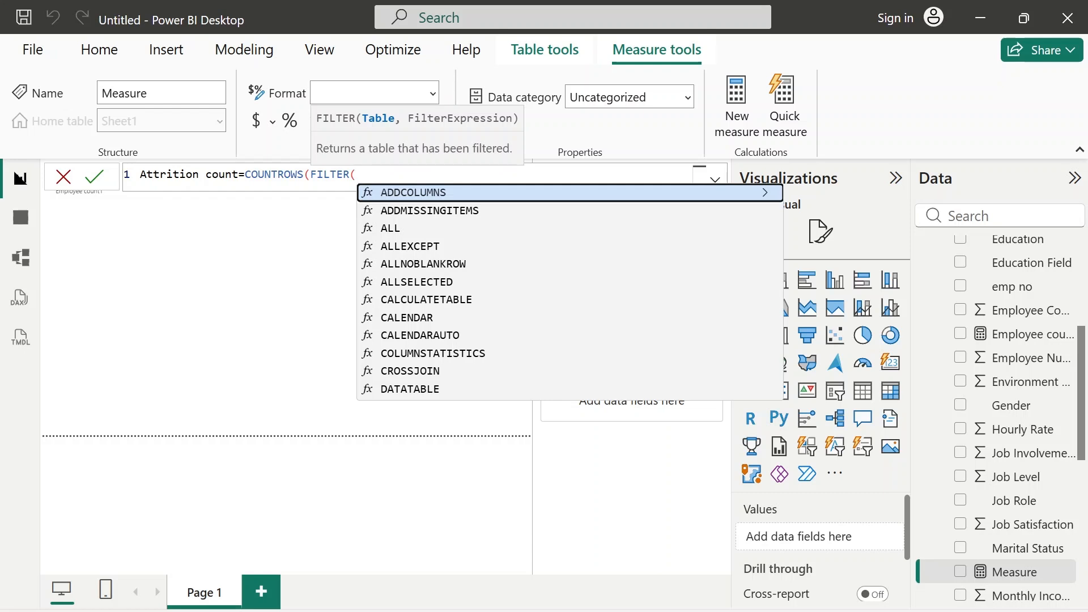
{"action": "type", "text": "S"}
{"action": "key", "text": "BackSpace"}
{"action": "type", "text": "'SH"}
{"action": "key", "text": "Tab"}
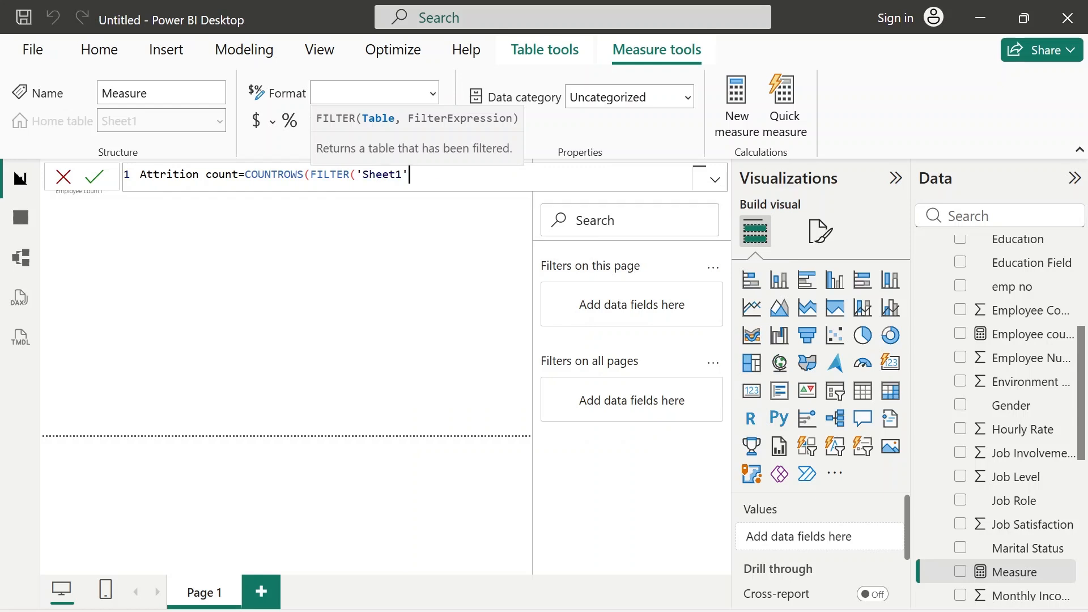
- Complete the filter with the condition 'Sheet1'[Attrition]="Yes", close both functions and commit the Attrition count measure
{"action": "type", "text": ",'"}
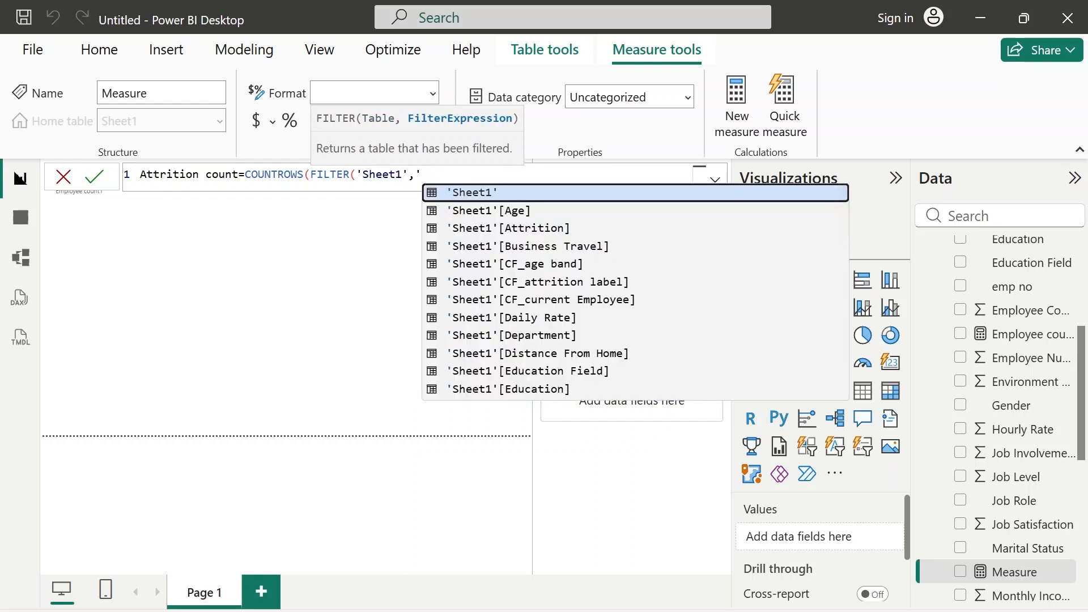
{"action": "left_click", "coordinate": [620, 229]}
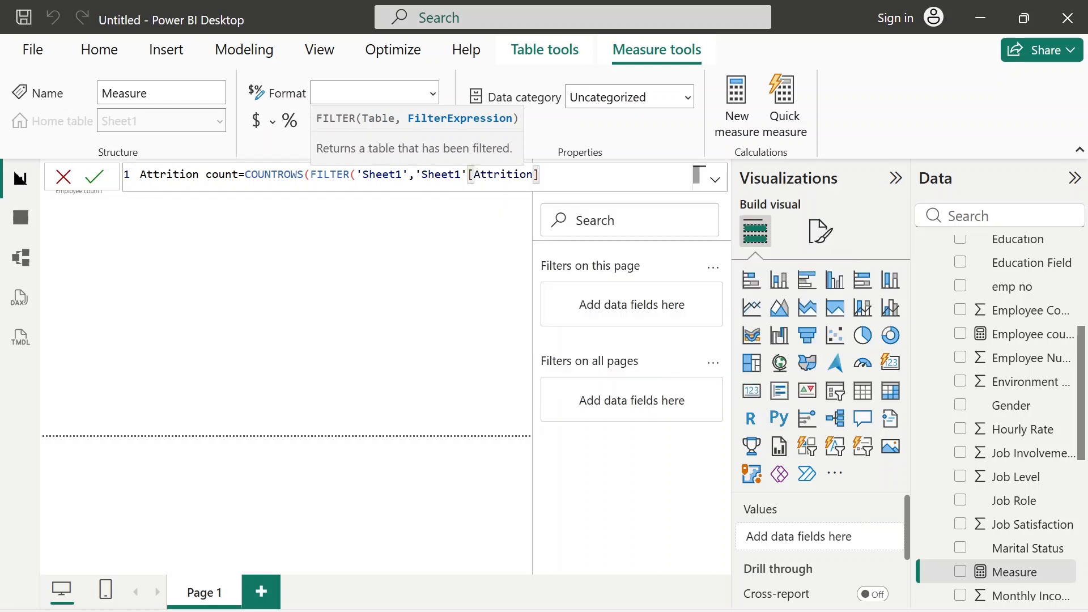
{"action": "type", "text": "=\"Yes"}
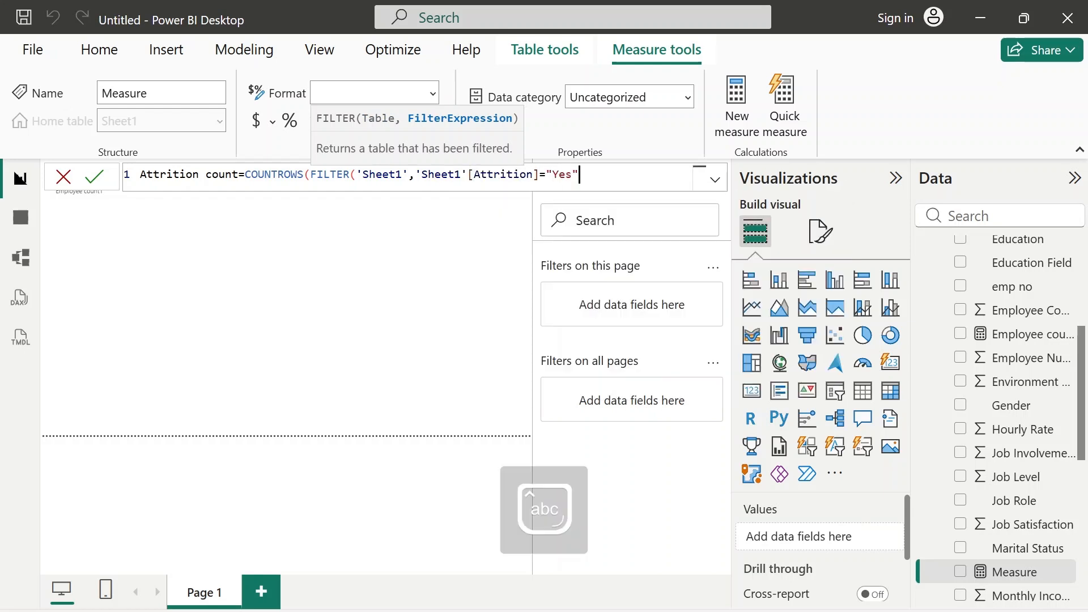
{"action": "type", "text": "\"))"}
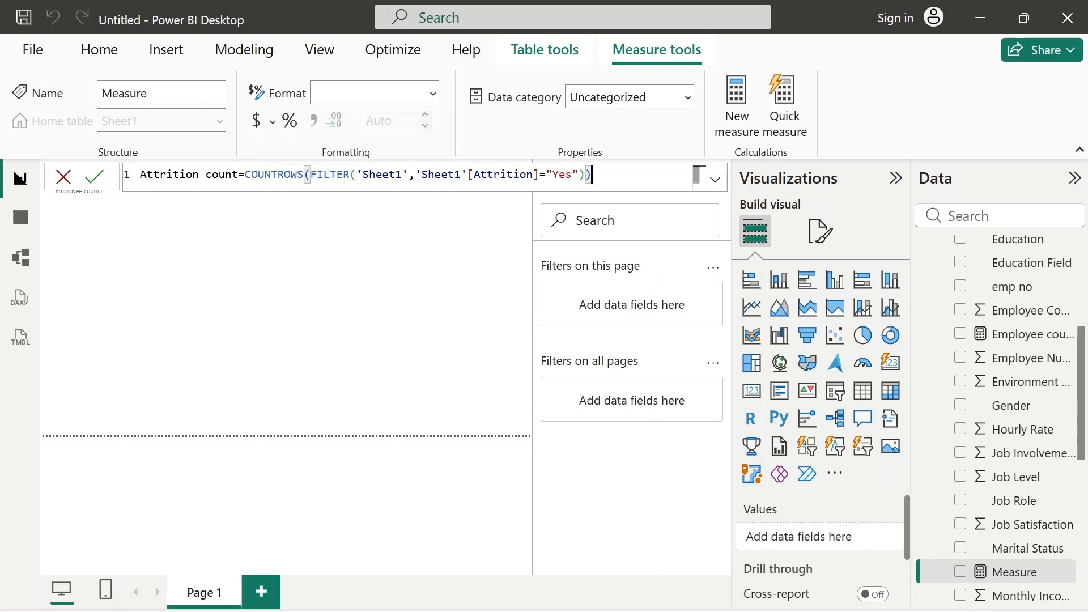
{"action": "left_click", "coordinate": [92, 179]}
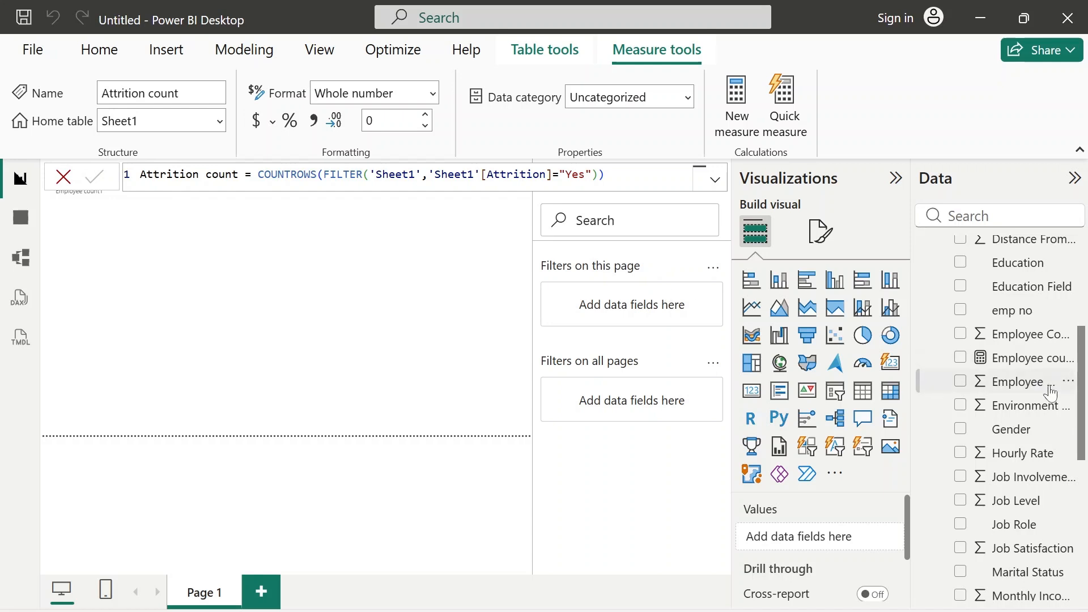
- Locate the Attrition count measure among Sheet1's fields, check the attrition rate KPI in the lab document, and return to Power BI Desktop
{"action": "scroll", "coordinate": [954, 408], "scroll_direction": "down", "scroll_amount": 4}
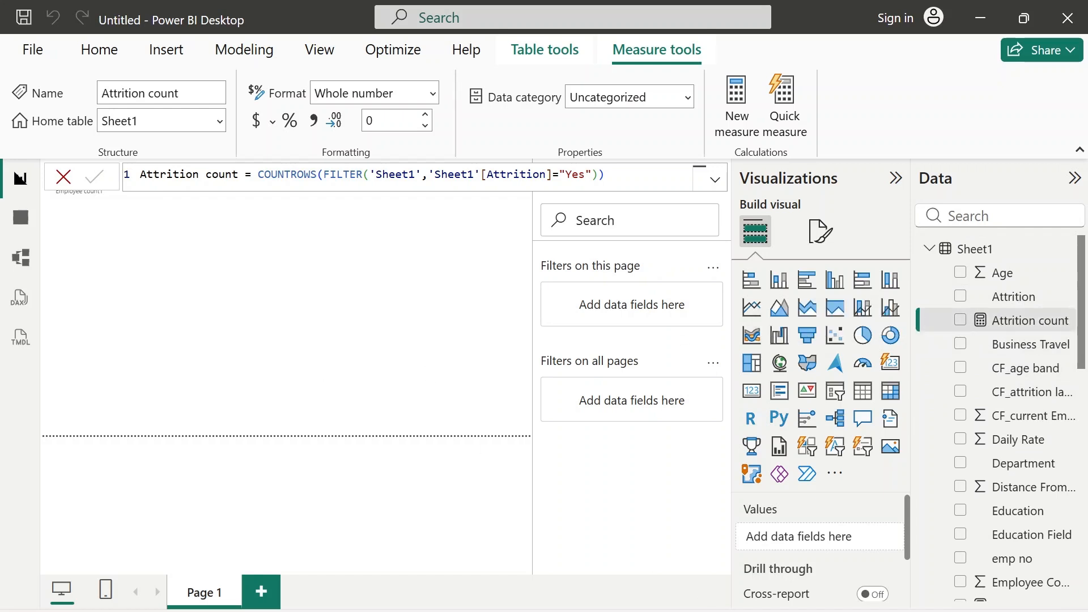
{"action": "key", "text": "alt+Tab"}
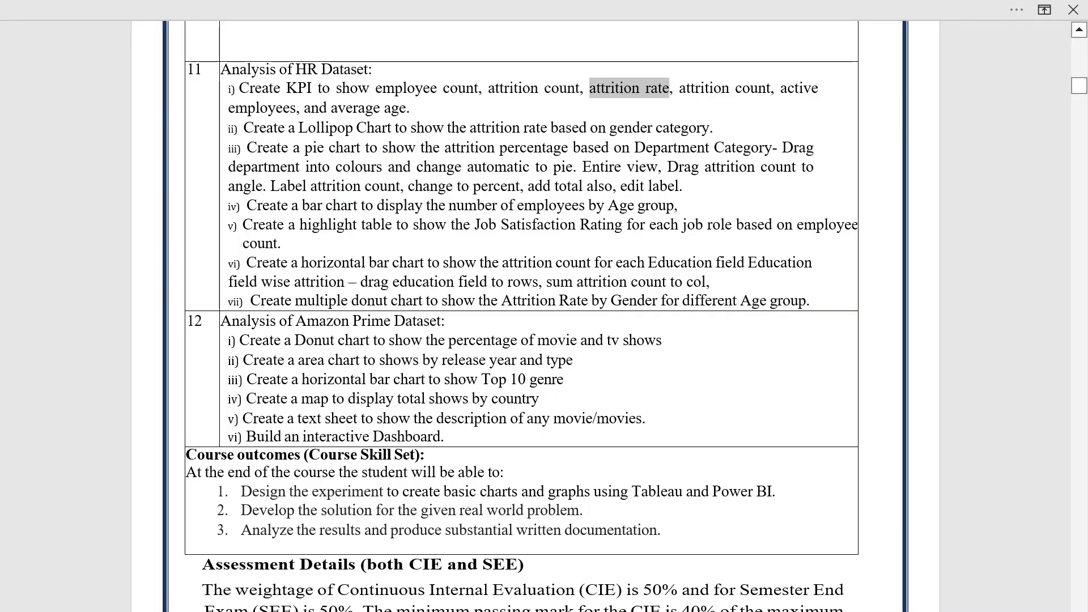
{"action": "key", "text": "alt+Tab"}
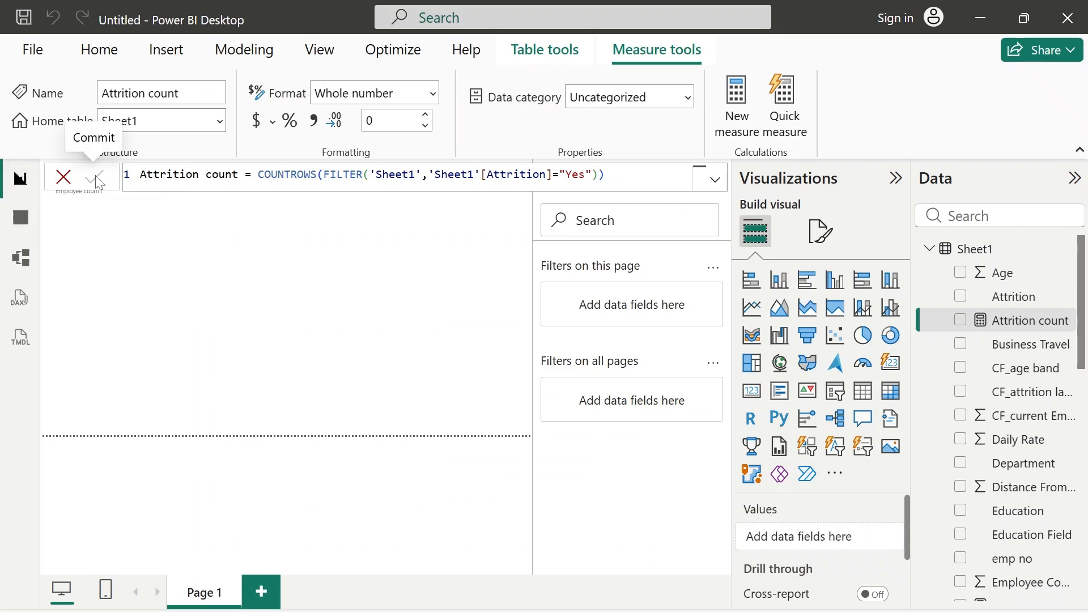
- Add a second card beside the Employee count1 card and show the Attrition count measure as its value
{"action": "left_click", "coordinate": [295, 322]}
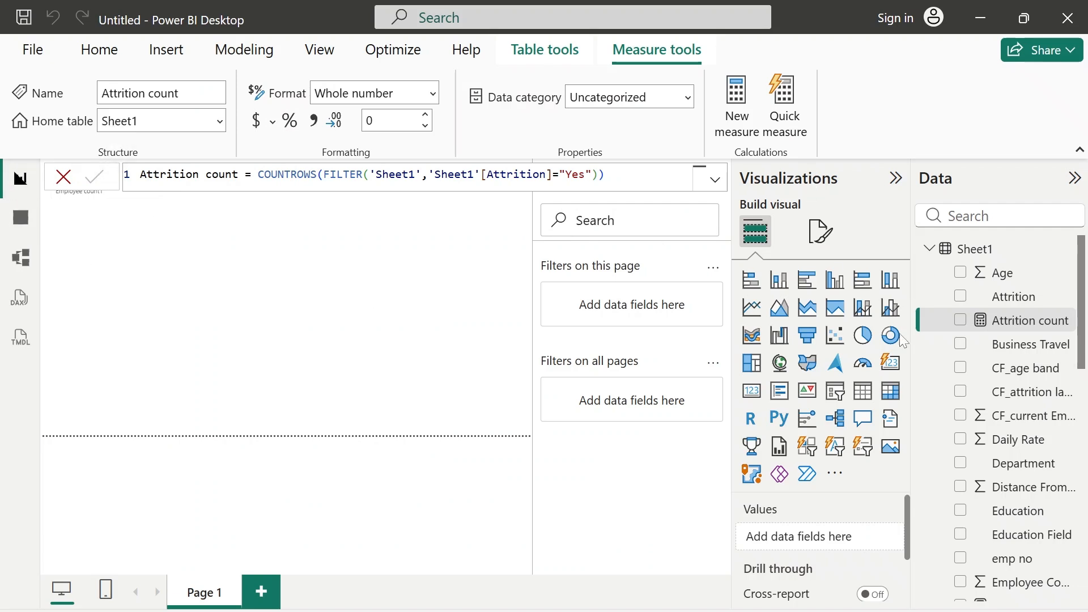
{"action": "left_click", "coordinate": [887, 366]}
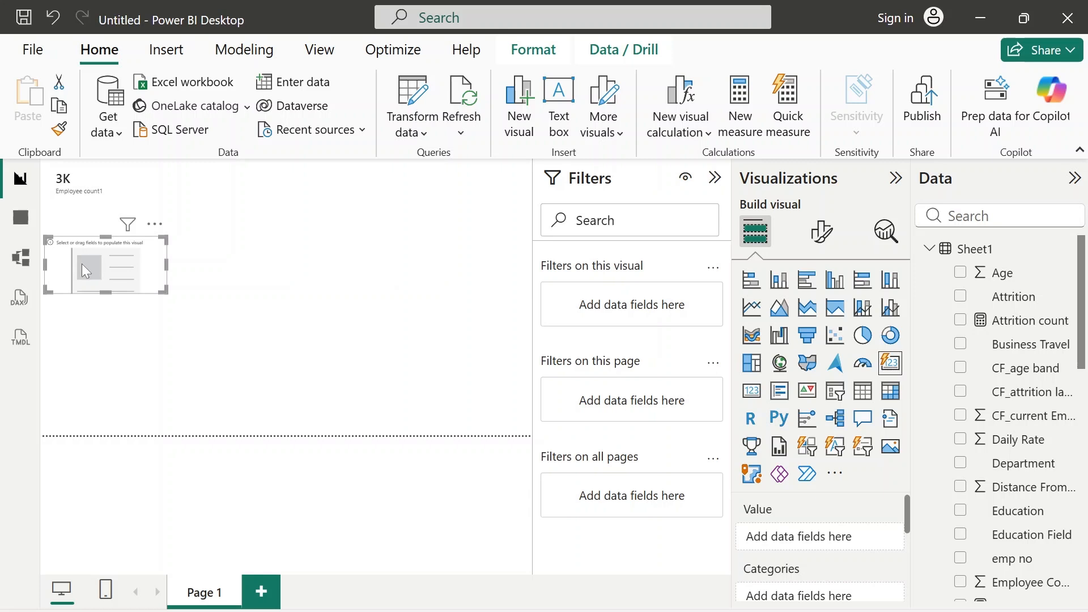
{"action": "left_click_drag", "start_coordinate": [82, 264], "coordinate": [184, 178]}
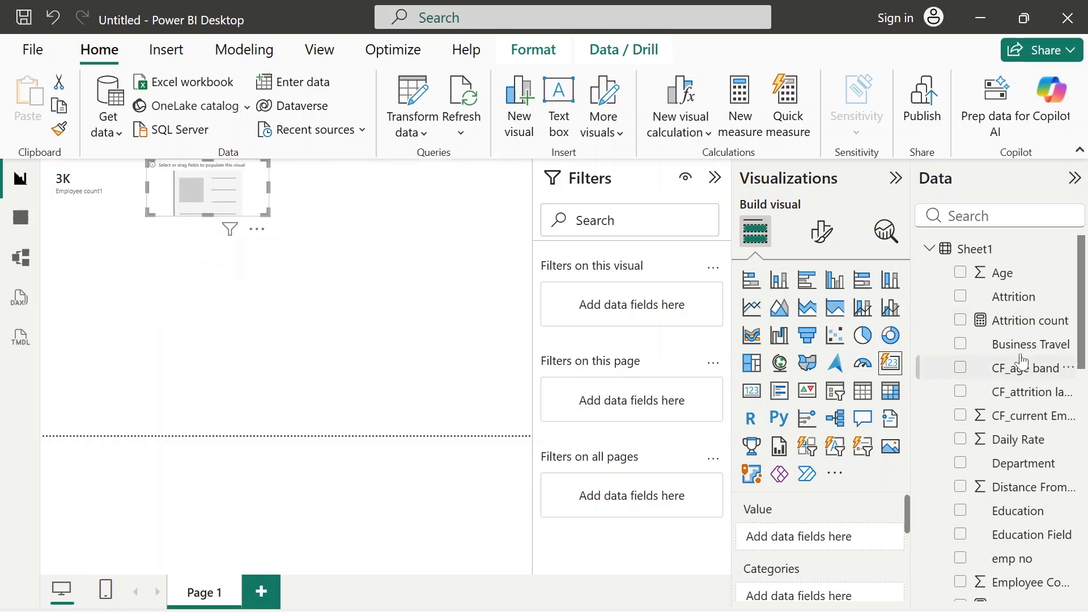
{"action": "left_click_drag", "start_coordinate": [1026, 321], "coordinate": [850, 541]}
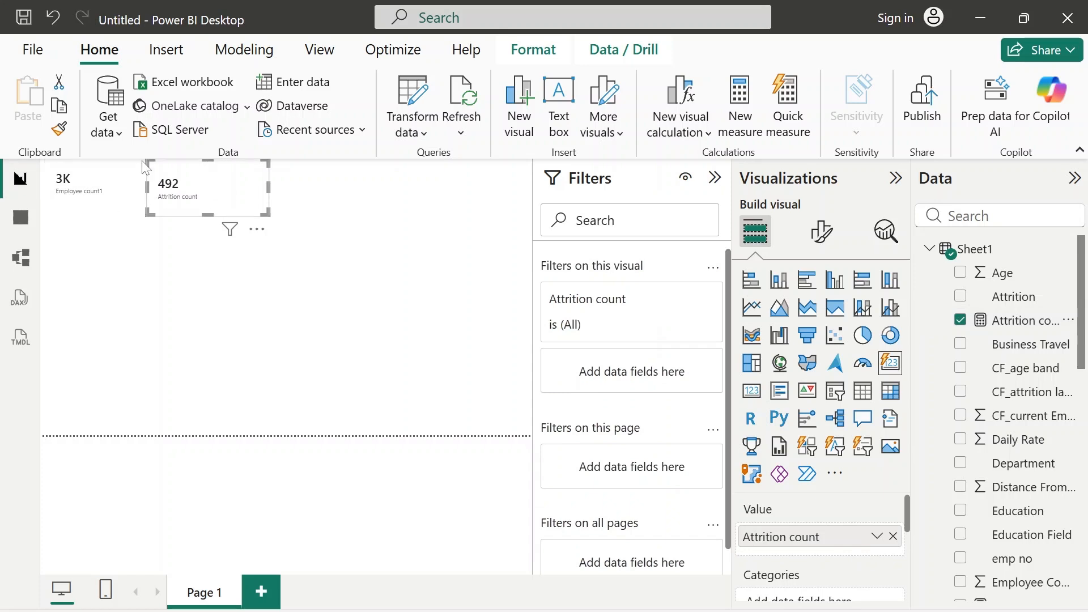
{"action": "left_click", "coordinate": [318, 329]}
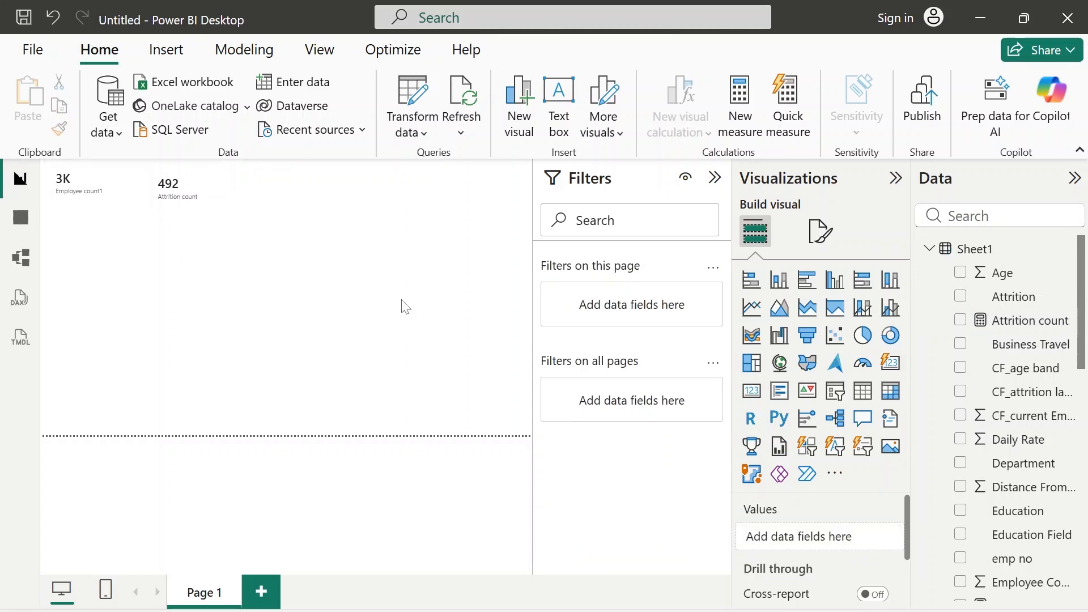
- Create a new measure Attrition rate that starts with DIVIDE and takes [Attrition count] as the numerator
{"action": "left_click", "coordinate": [756, 91]}
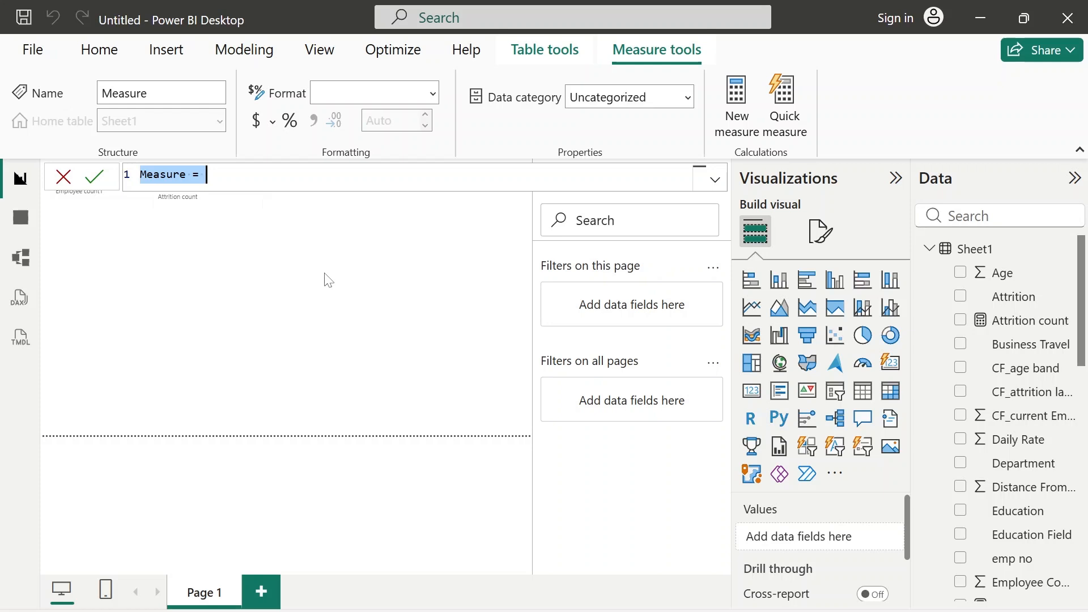
{"action": "key", "text": "BackSpace"}
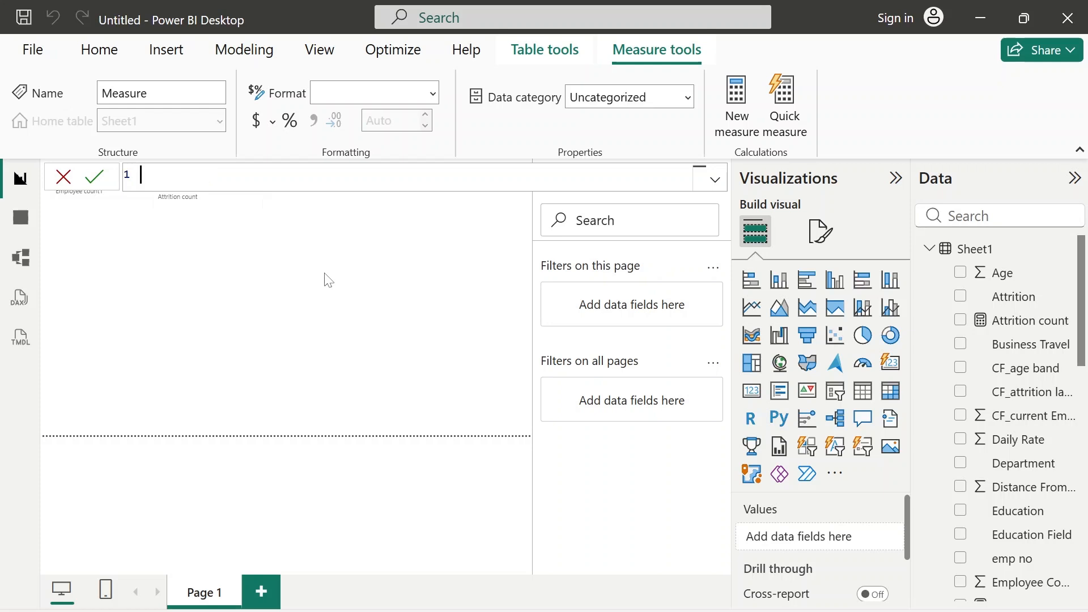
{"action": "type", "text": "Attrition rate=DIV"}
{"action": "key", "text": "Tab"}
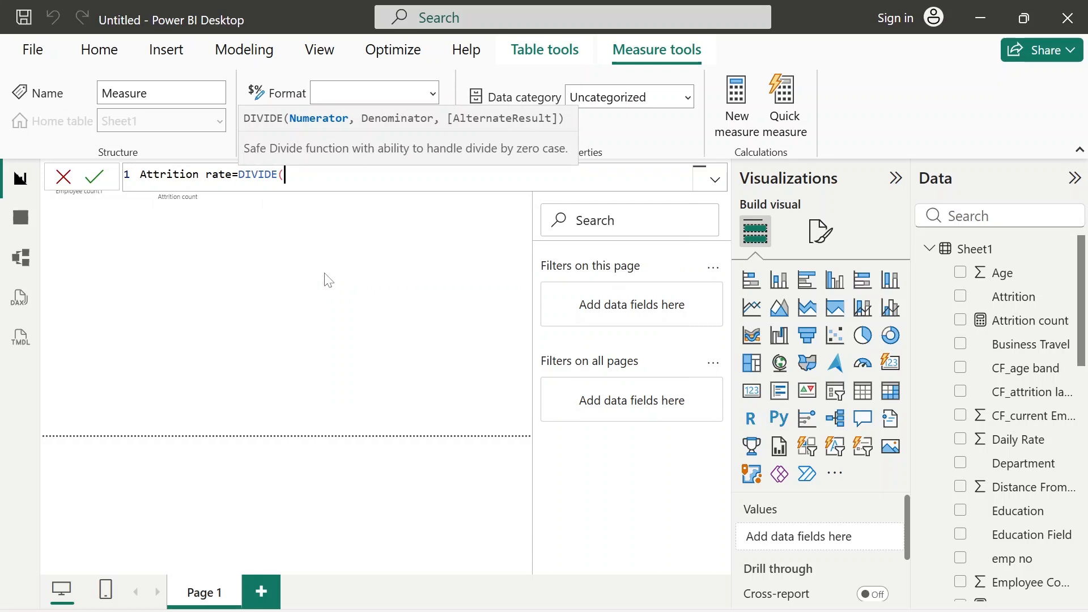
{"action": "type", "text": "A"}
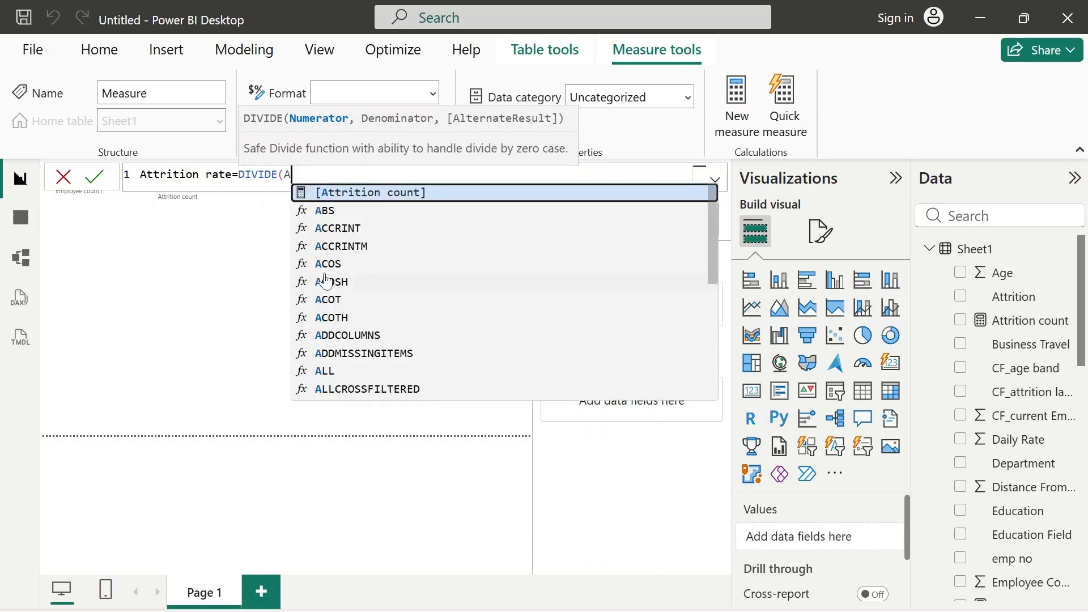
{"action": "key", "text": "Tab"}
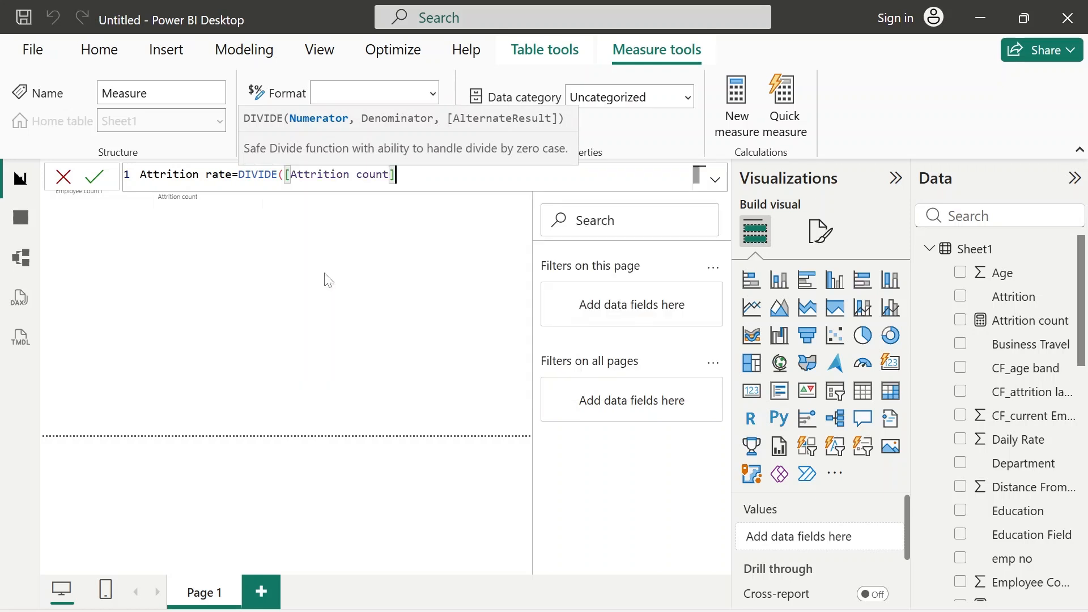
- Complete the Attrition rate measure with denominator [Employee count1], alternate result 0 and a multiplication by 100, and commit it
{"action": "type", "text": ","}
{"action": "key", "text": "shift+Return"}
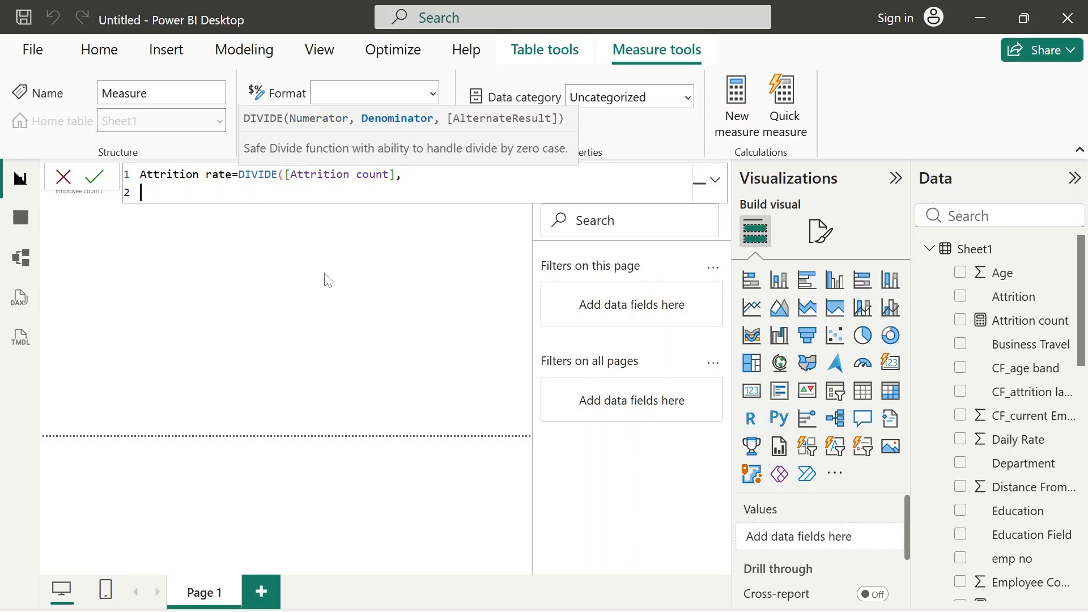
{"action": "key", "text": "BackSpace"}
{"action": "key", "text": "BackSpace"}
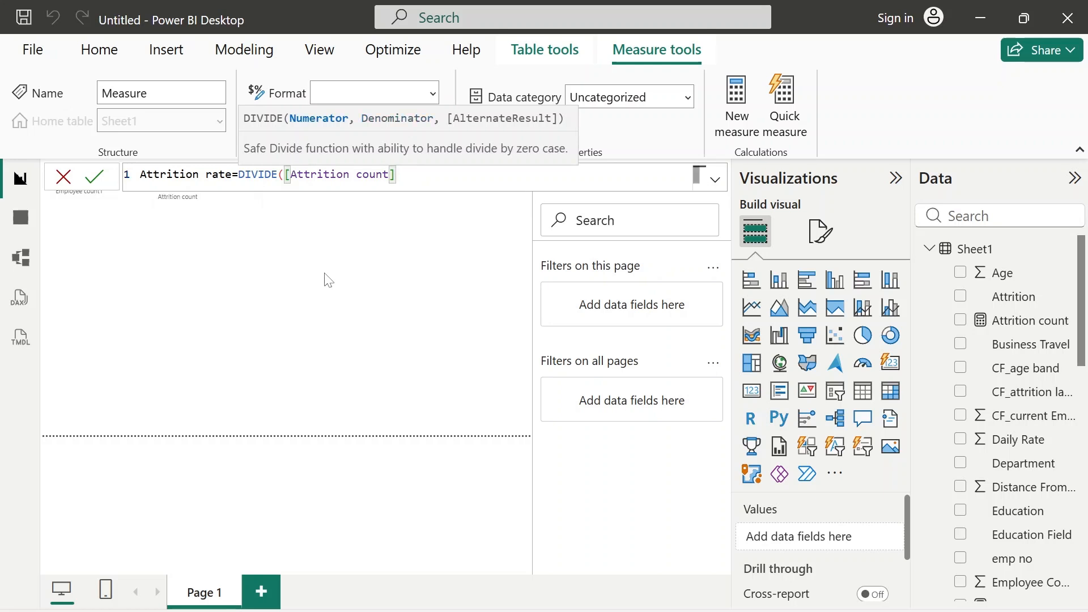
{"action": "type", "text": ",["}
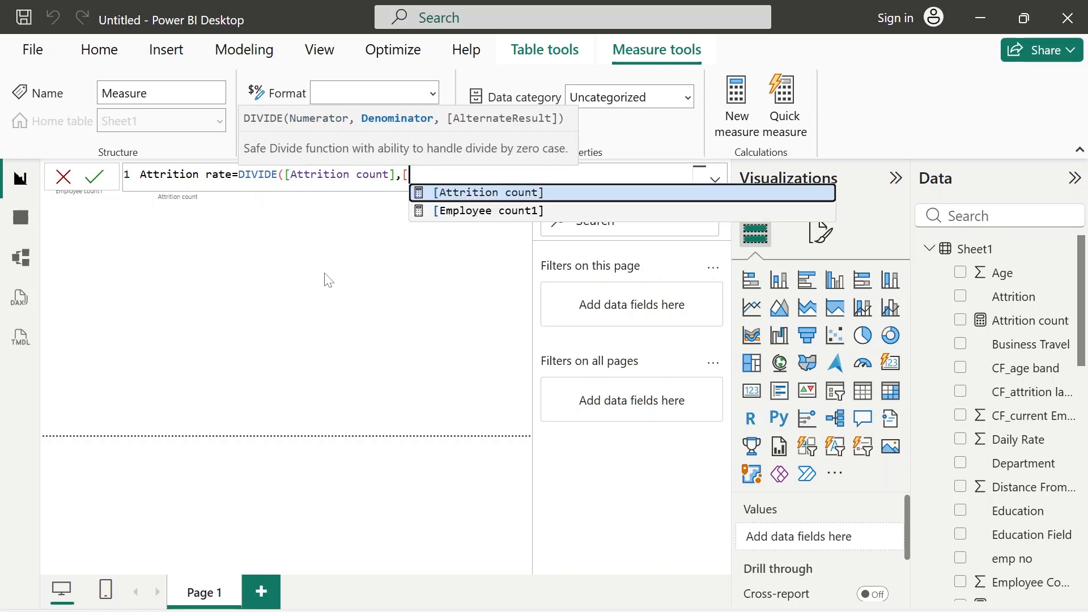
{"action": "key", "text": "Down"}
{"action": "key", "text": "Tab"}
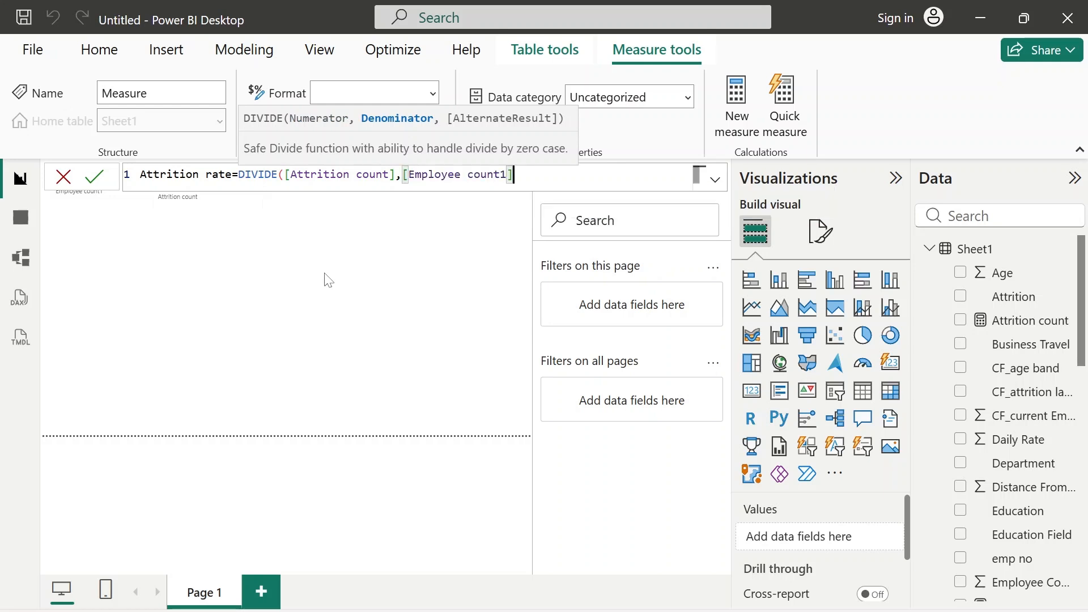
{"action": "type", "text": ","}
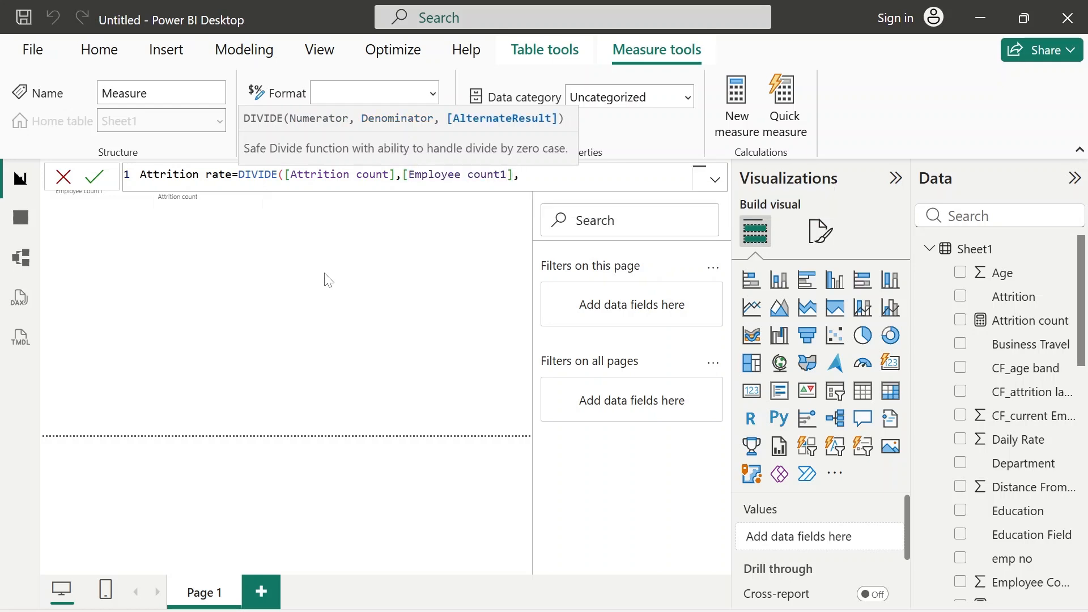
{"action": "type", "text": "0)"}
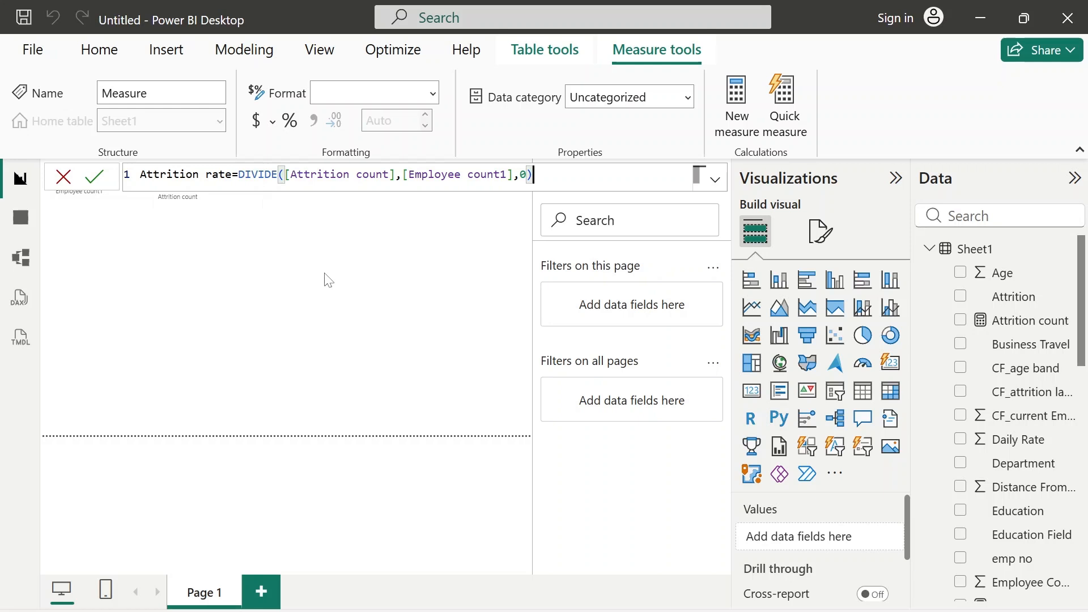
{"action": "type", "text": "*100"}
{"action": "left_click", "coordinate": [91, 179]}
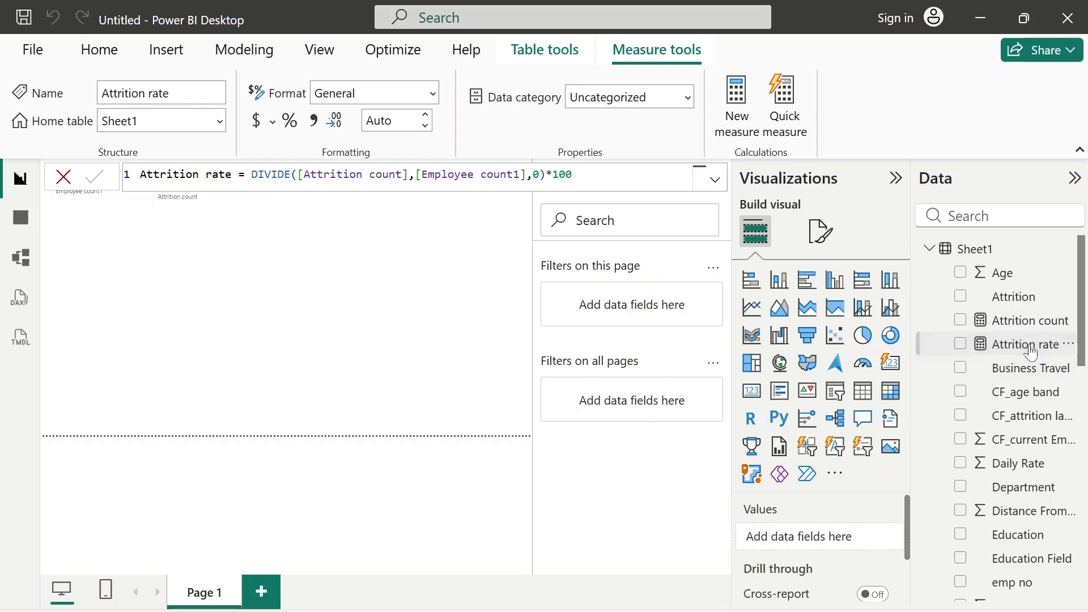
- Add a third card showing the Attrition rate measure beside the Attrition count card, and collapse the Filters pane
{"action": "left_click", "coordinate": [512, 378]}
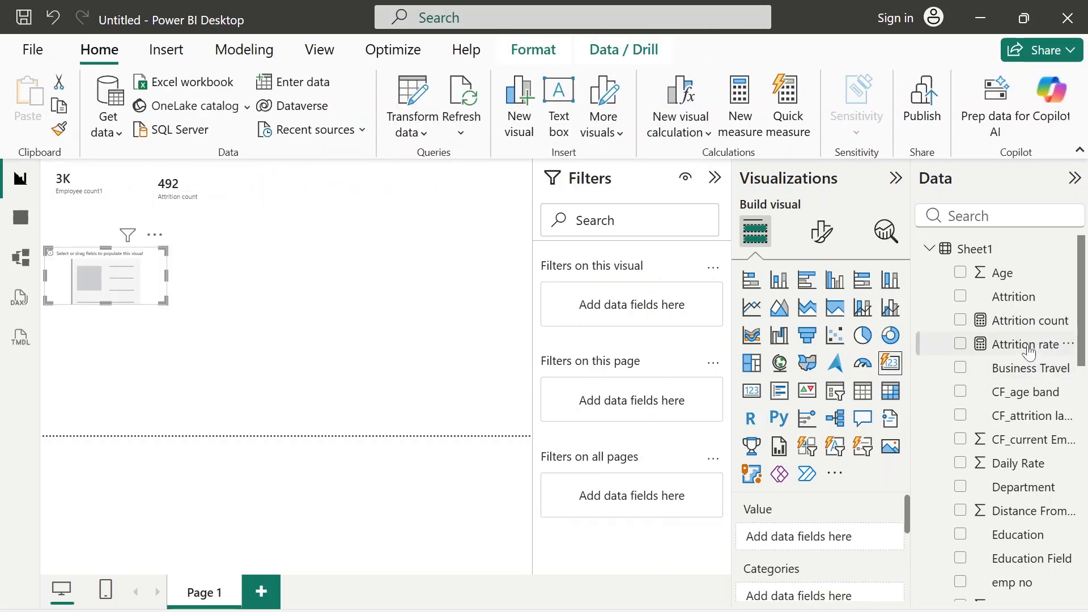
{"action": "left_click_drag", "start_coordinate": [1030, 351], "coordinate": [848, 540]}
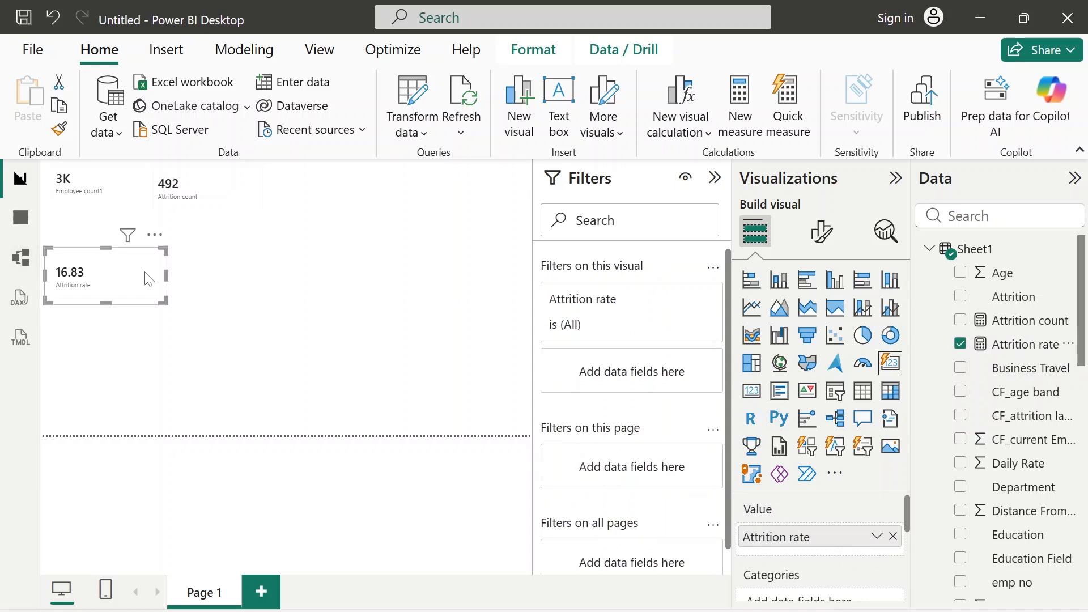
{"action": "left_click_drag", "start_coordinate": [149, 279], "coordinate": [339, 180]}
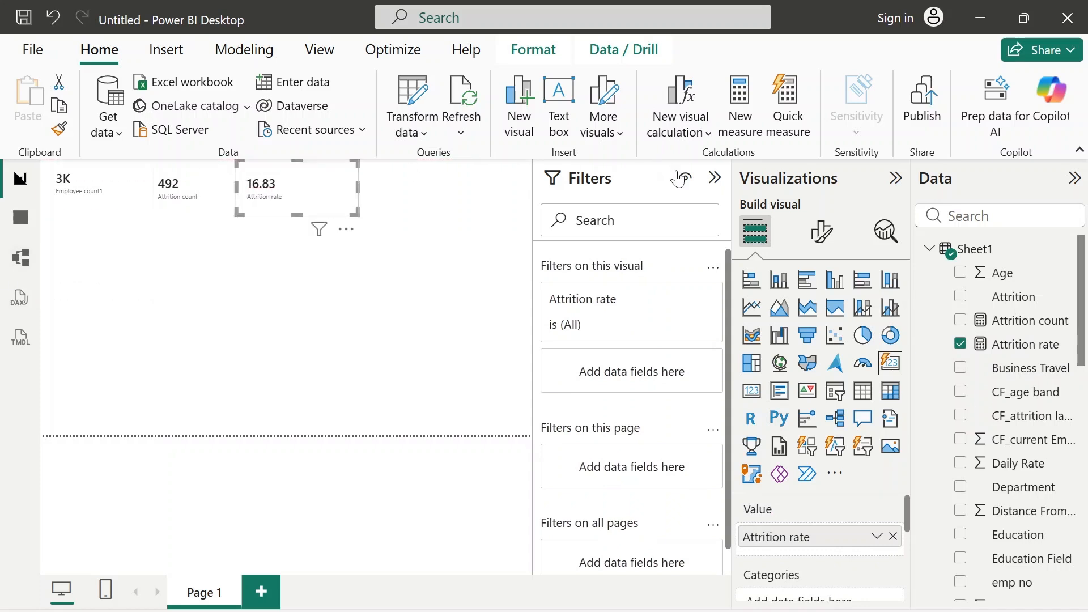
{"action": "left_click", "coordinate": [714, 178]}
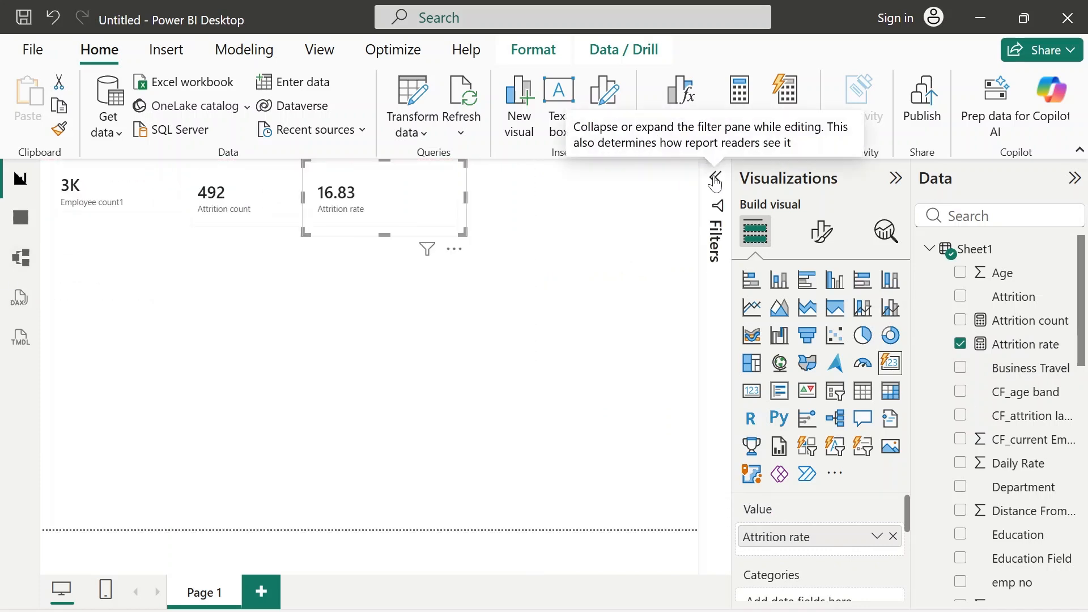
- Check the active employees KPI in the lab document's HR Dataset task, and return to Power BI Desktop
{"action": "left_click", "coordinate": [504, 308]}
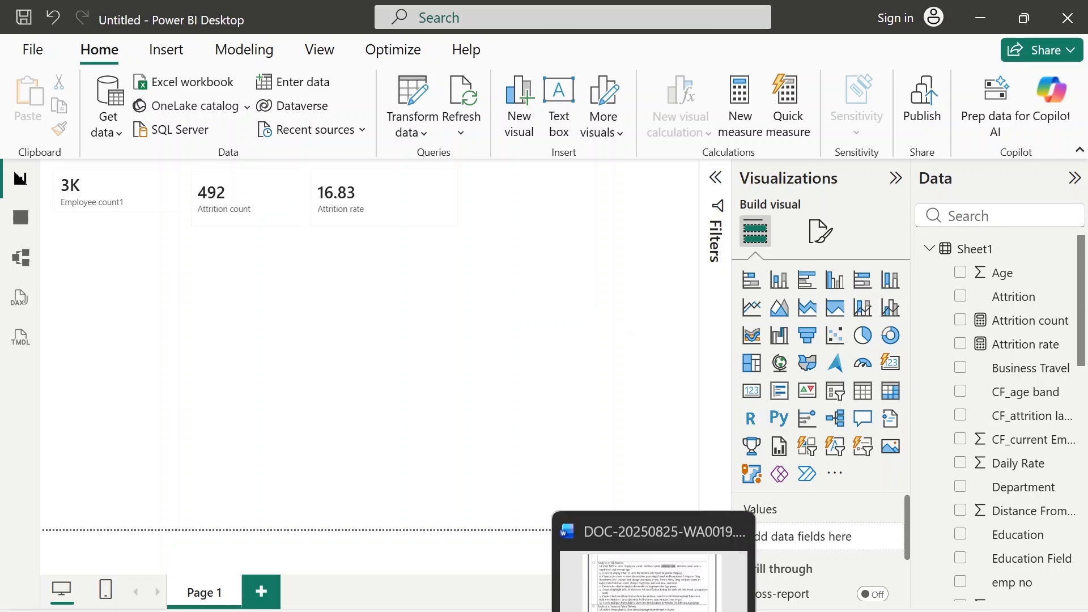
{"action": "left_click", "coordinate": [654, 608]}
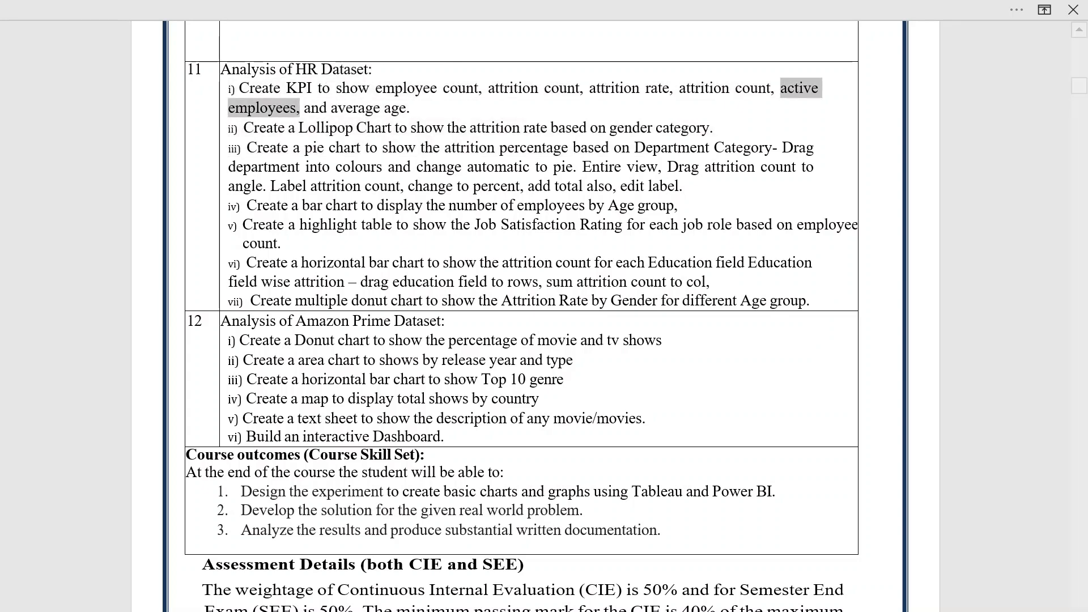
{"action": "left_click", "coordinate": [697, 607]}
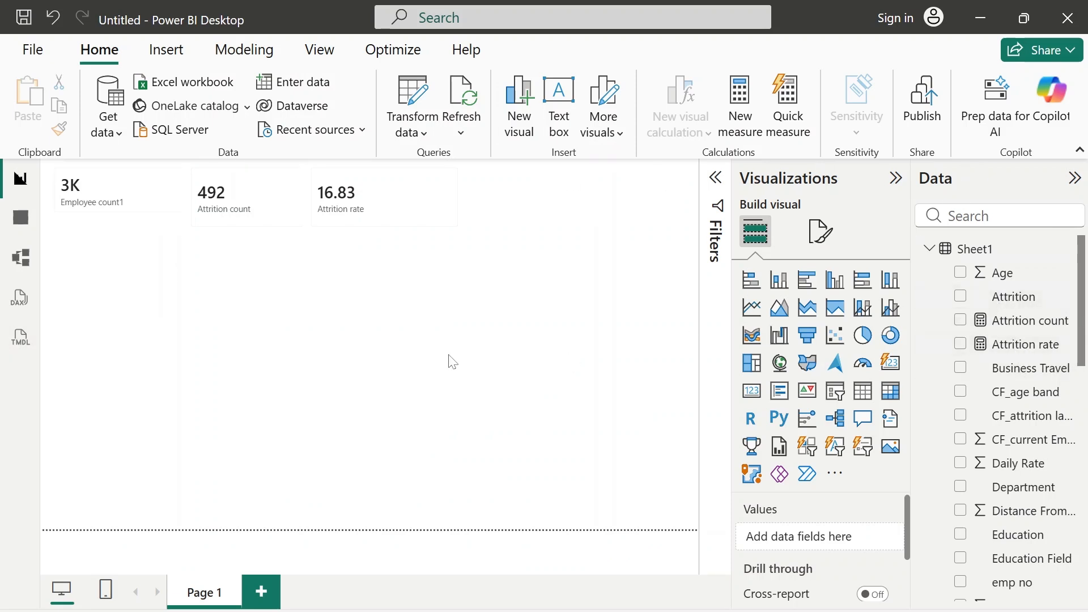
- Create and commit a new measure Active employees=[Employee count1]-[Attrition count]
{"action": "left_click", "coordinate": [745, 107]}
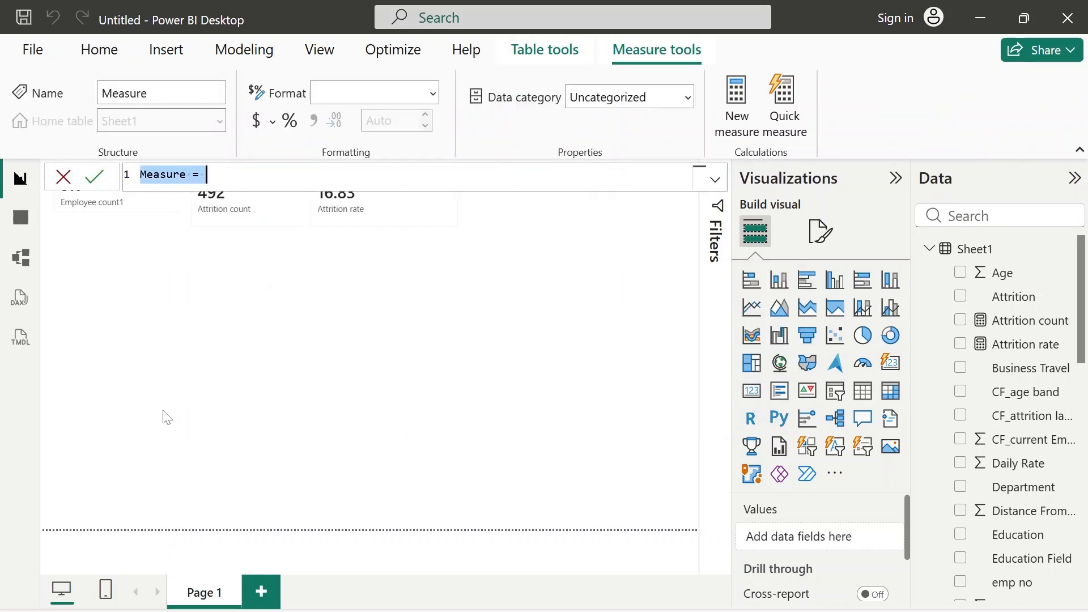
{"action": "key", "text": "BackSpace"}
{"action": "type", "text": "A"}
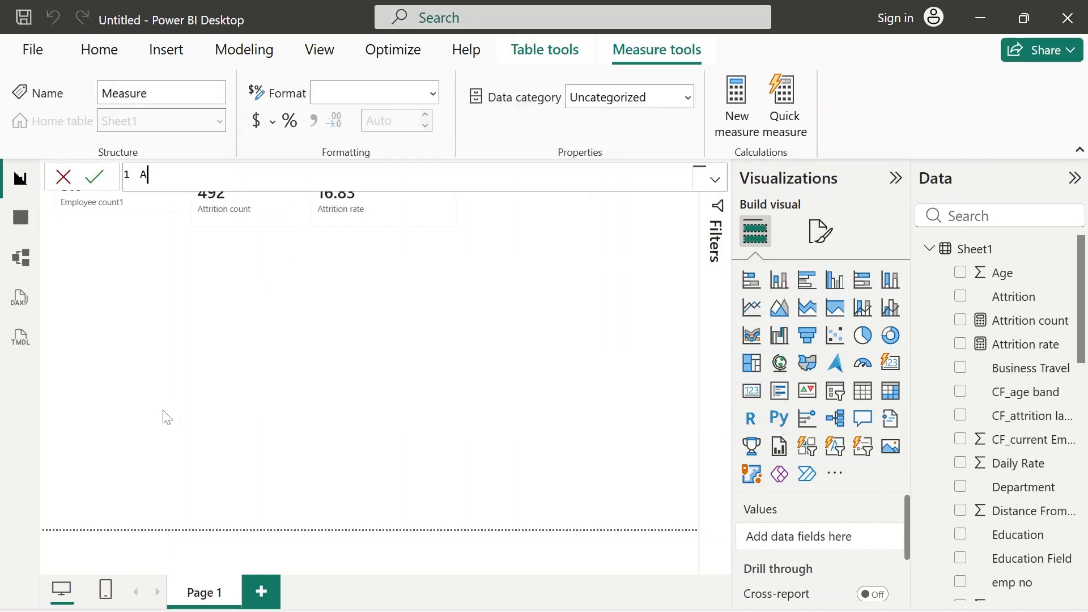
{"action": "type", "text": "ctive employees"}
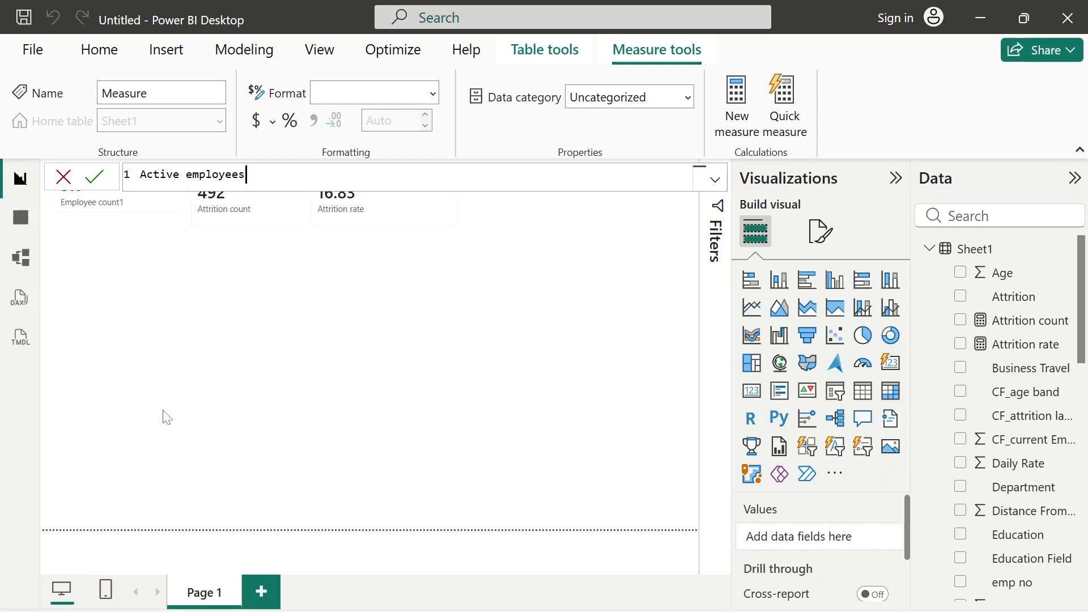
{"action": "type", "text": "=["}
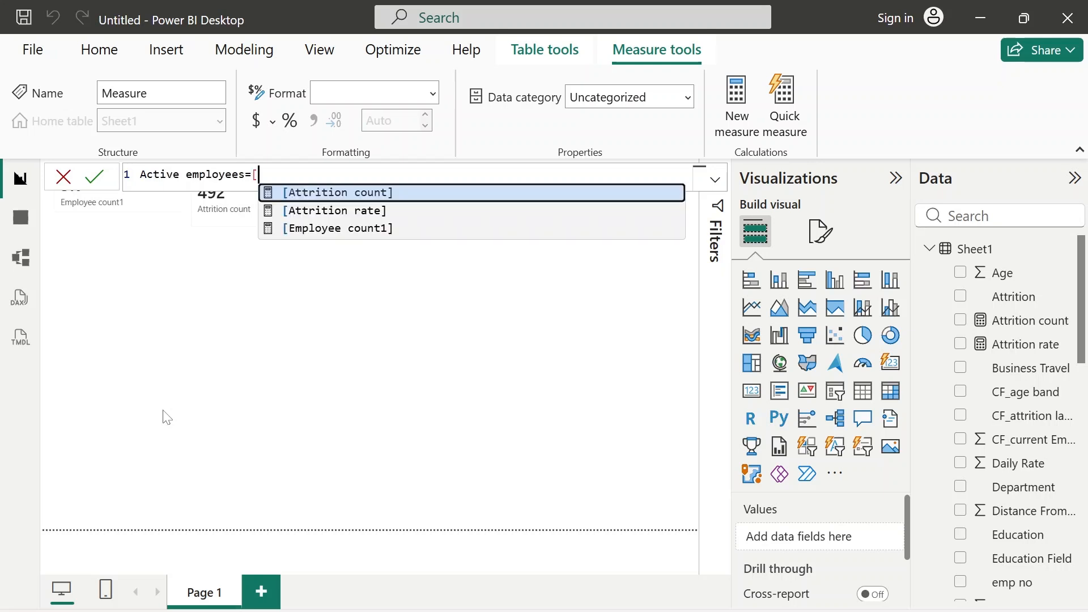
{"action": "key", "text": "Down"}
{"action": "key", "text": "Down"}
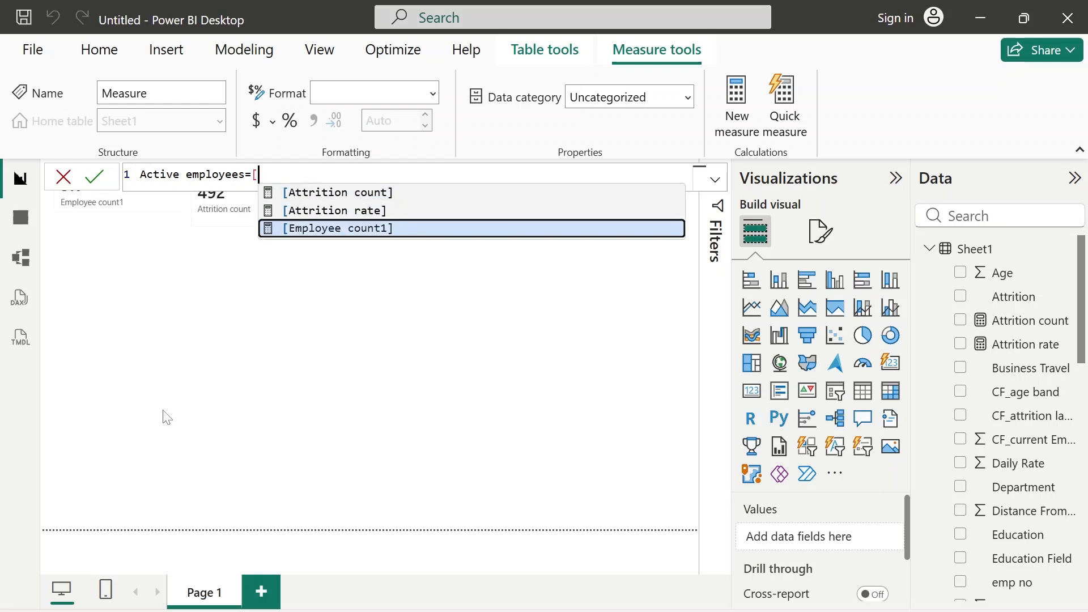
{"action": "key", "text": "Tab"}
{"action": "type", "text": "-"}
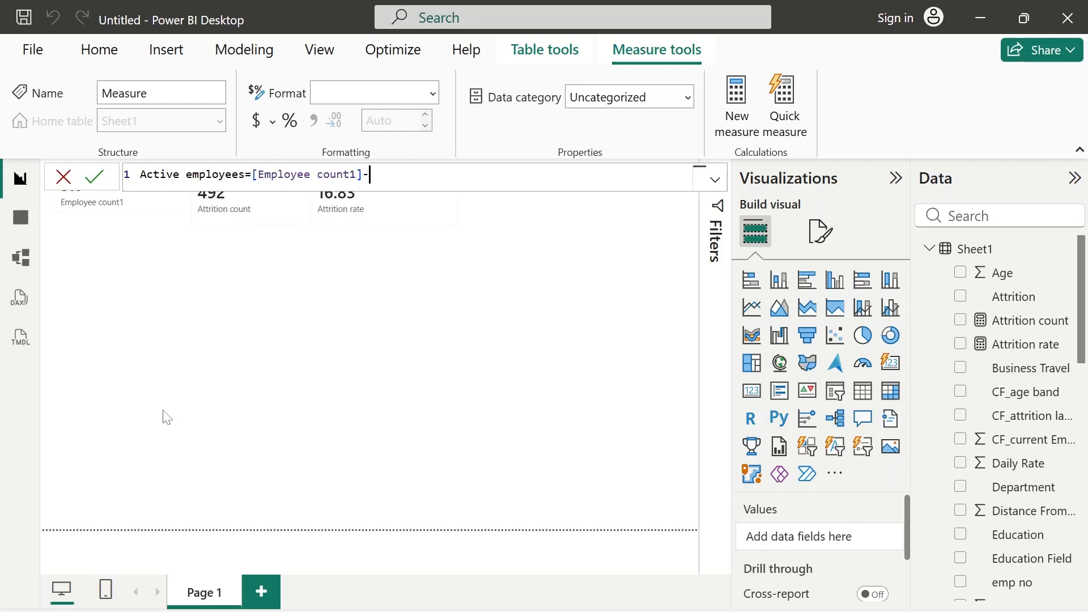
{"action": "type", "text": "["}
{"action": "key", "text": "Tab"}
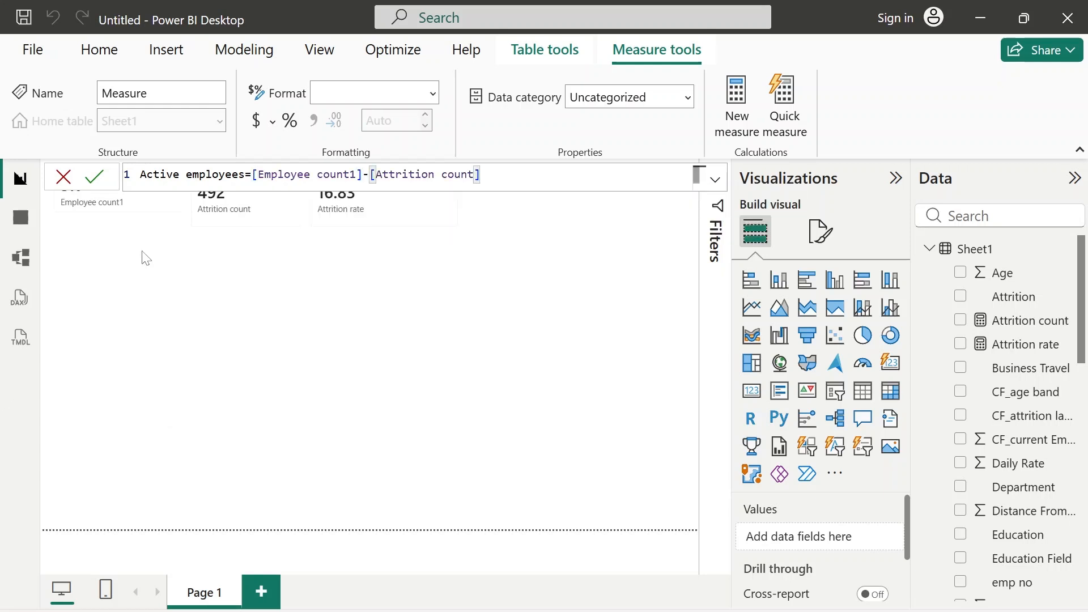
{"action": "left_click", "coordinate": [96, 179]}
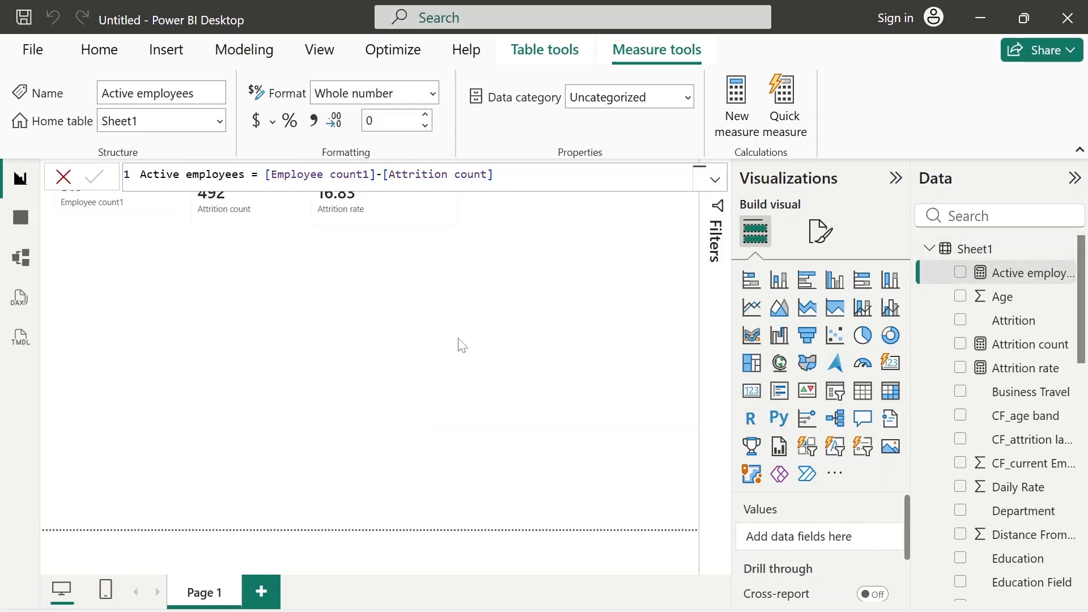
- Add a fourth card showing the Active employees measure and place it beside the Attrition rate card
{"action": "left_click", "coordinate": [462, 344]}
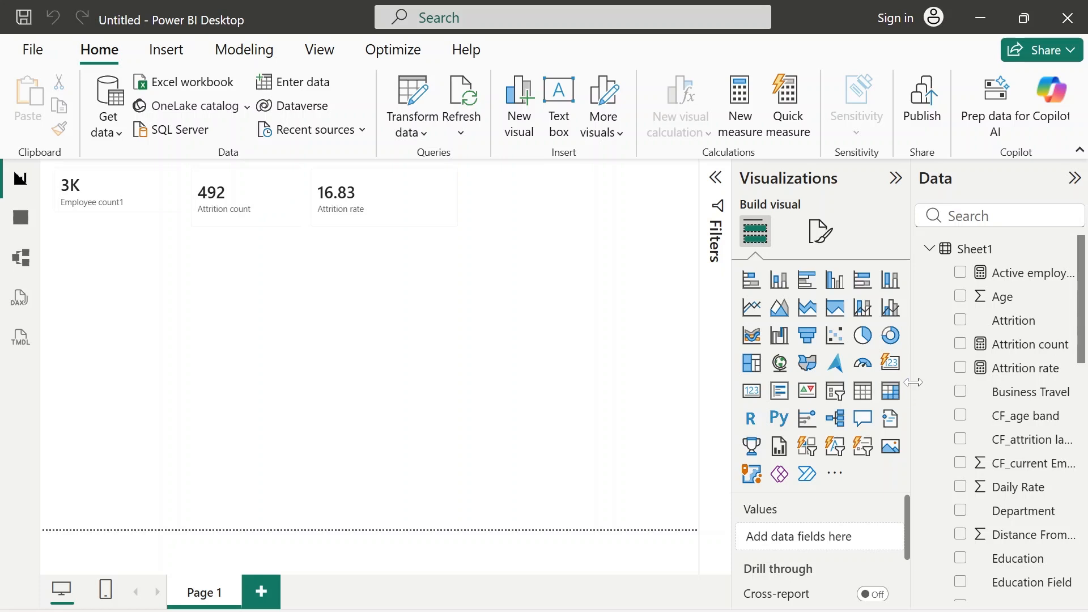
{"action": "left_click", "coordinate": [894, 368]}
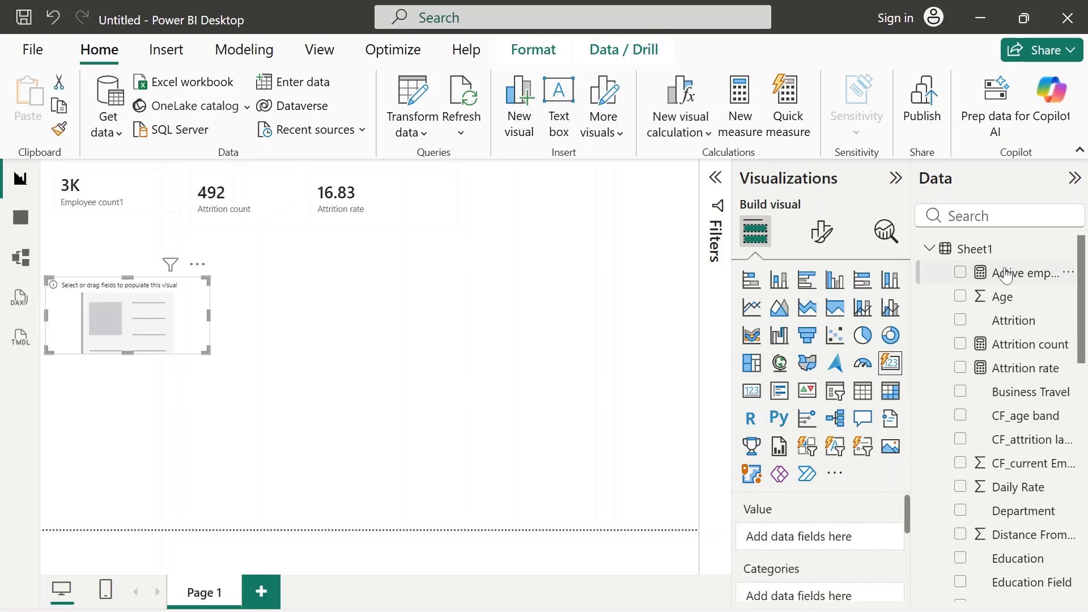
{"action": "left_click_drag", "start_coordinate": [1006, 276], "coordinate": [831, 532]}
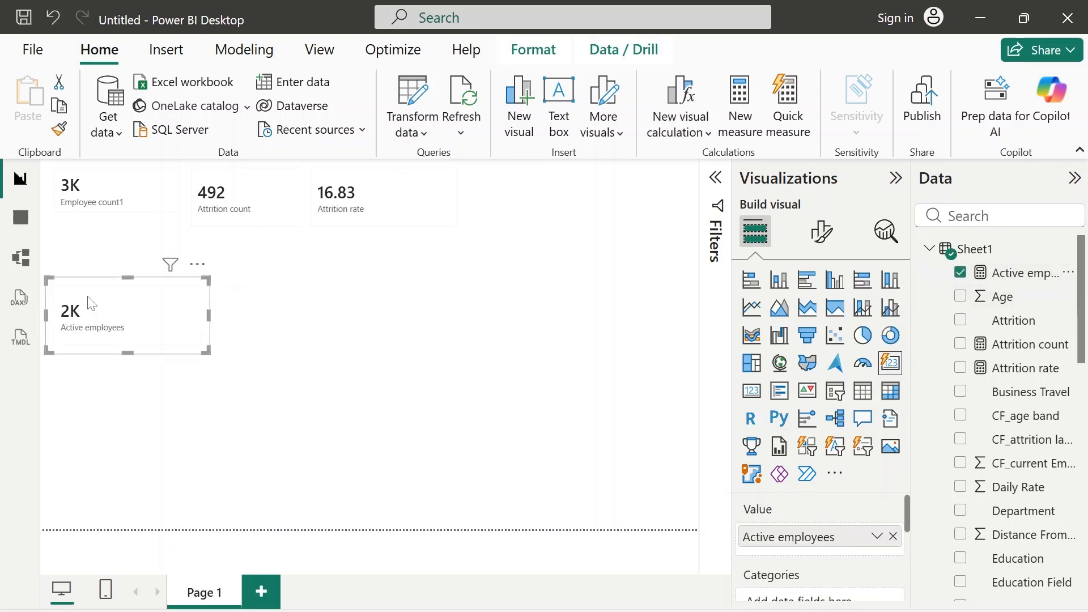
{"action": "left_click_drag", "start_coordinate": [87, 304], "coordinate": [512, 176]}
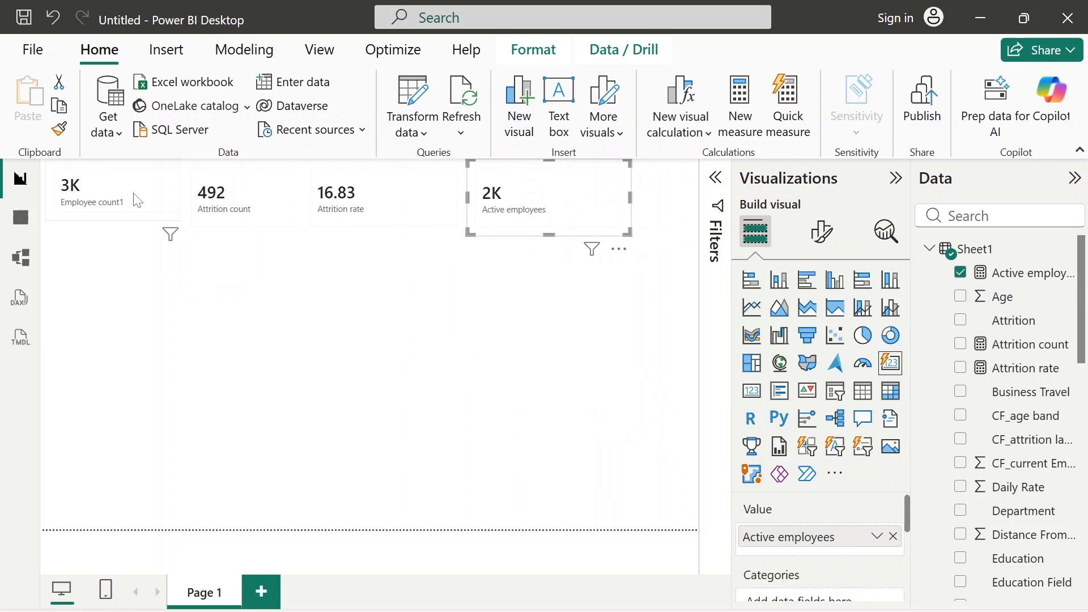
- Shrink the Employee count1 and Attrition count cards and move them closer together in the top row
{"action": "left_click", "coordinate": [140, 200]}
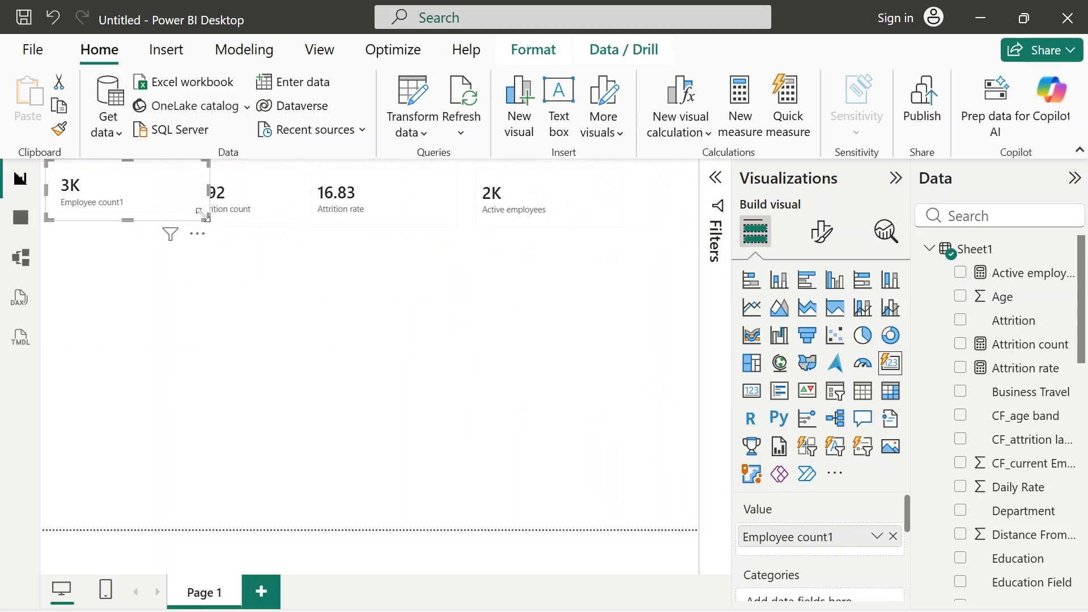
{"action": "left_click_drag", "start_coordinate": [169, 220], "coordinate": [141, 213]}
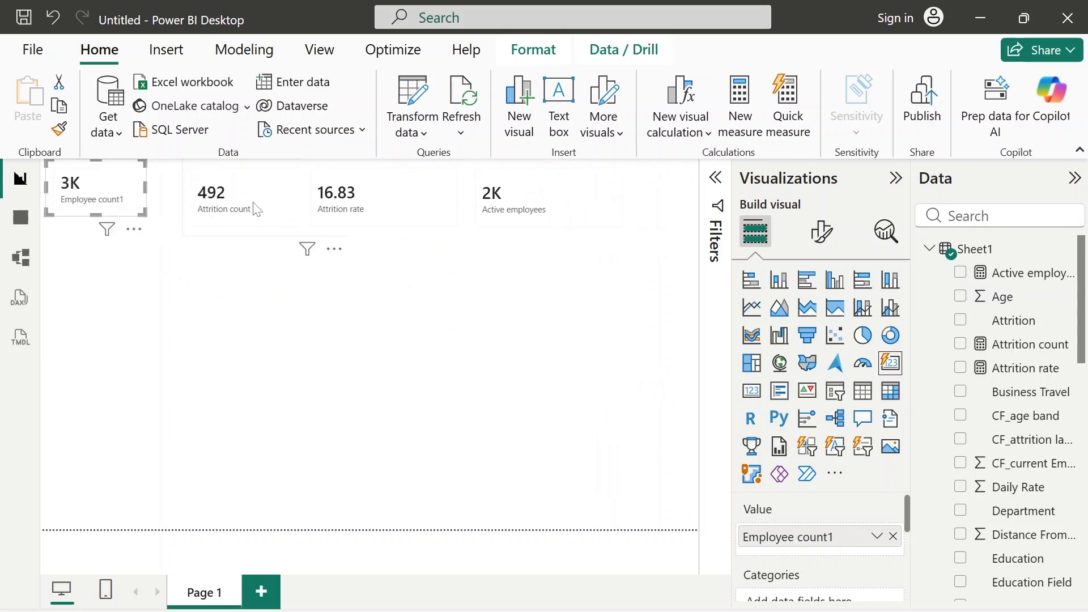
{"action": "left_click_drag", "start_coordinate": [255, 209], "coordinate": [210, 210]}
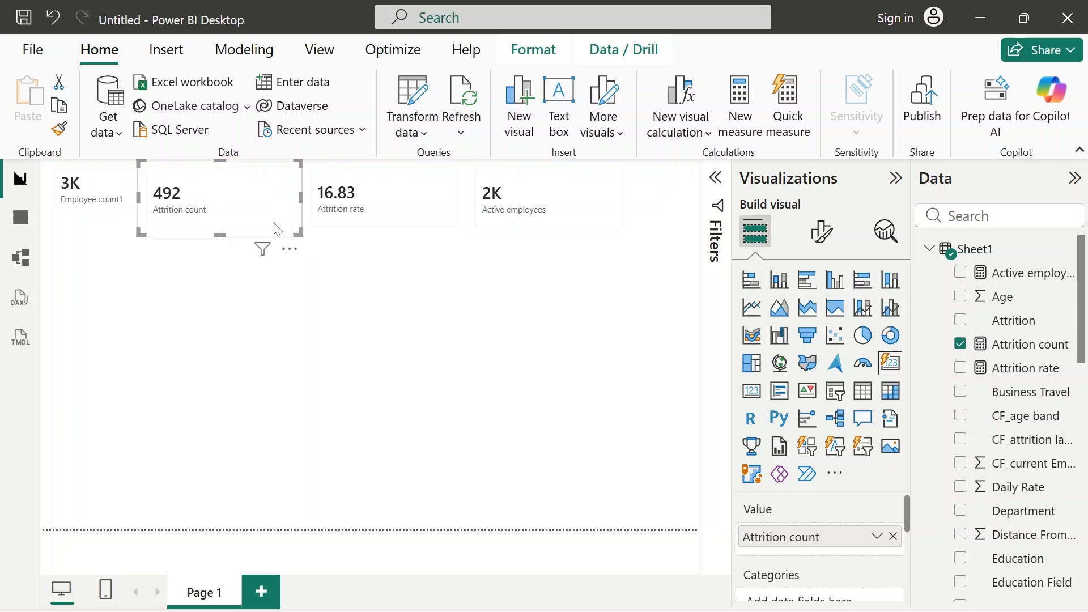
{"action": "left_click_drag", "start_coordinate": [295, 230], "coordinate": [245, 202]}
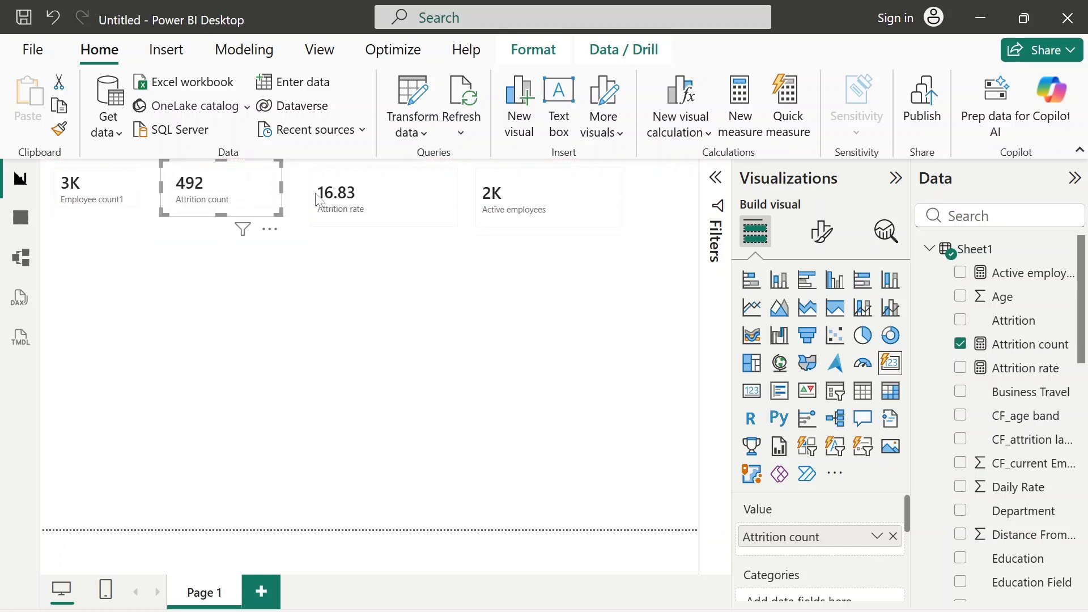
- Move the Attrition rate and Active employees cards closer to their neighbours and shrink them to match the row
{"action": "left_click_drag", "start_coordinate": [400, 170], "coordinate": [372, 167]}
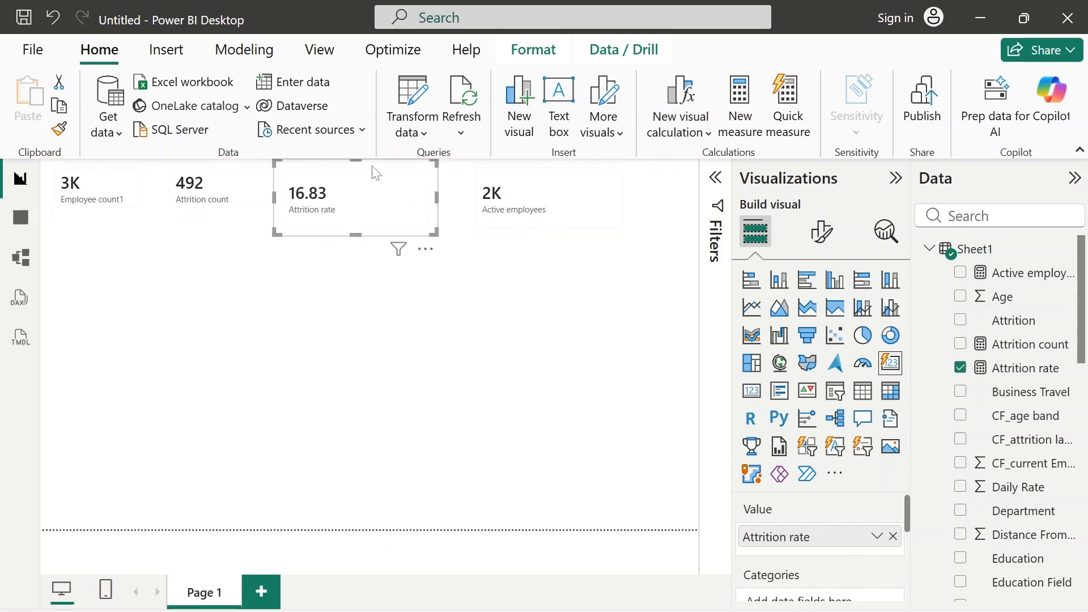
{"action": "left_click_drag", "start_coordinate": [437, 234], "coordinate": [401, 195]}
{"action": "left_click_drag", "start_coordinate": [387, 194], "coordinate": [376, 194]}
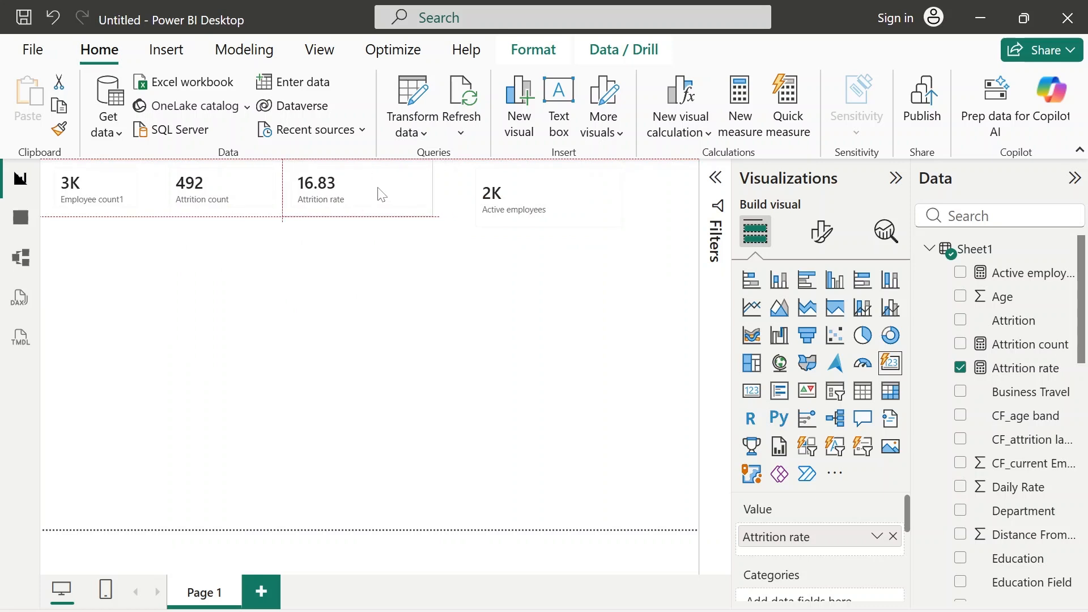
{"action": "left_click_drag", "start_coordinate": [503, 189], "coordinate": [492, 187]}
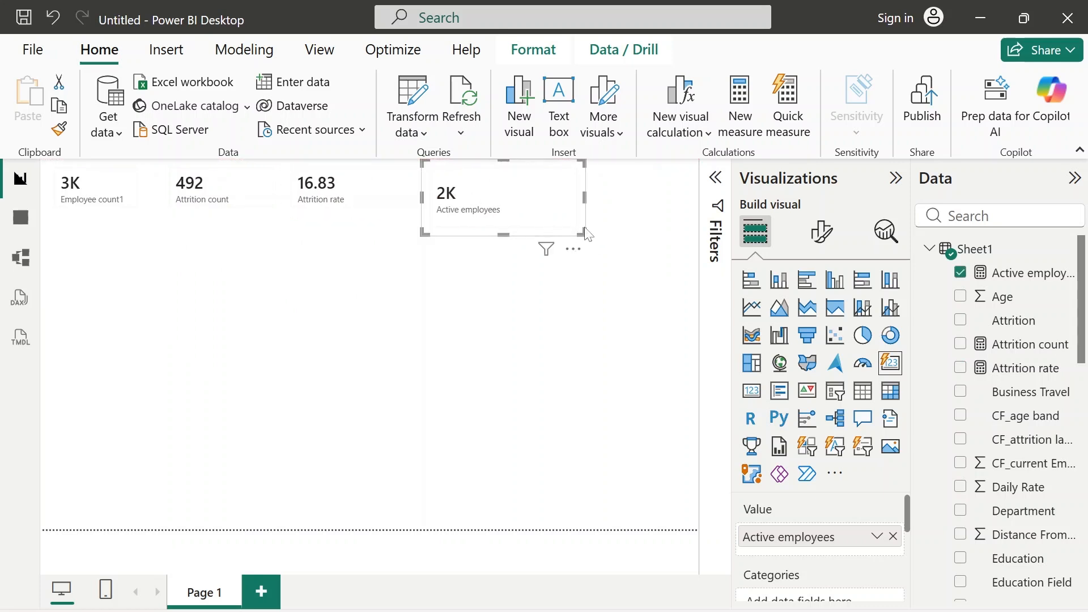
{"action": "left_click_drag", "start_coordinate": [582, 231], "coordinate": [550, 215]}
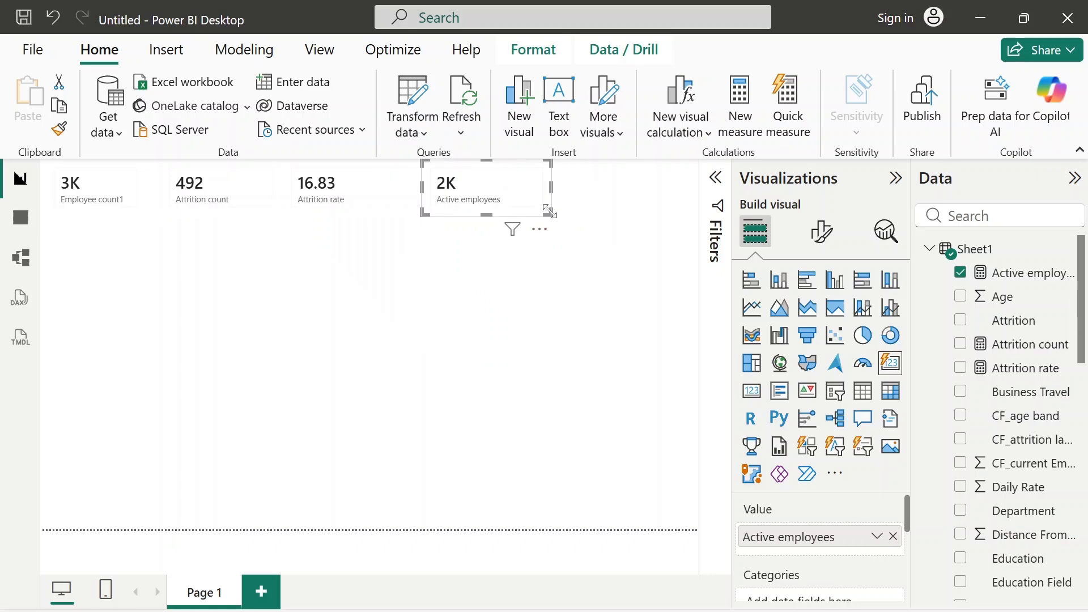
- Switch to the Word lab manual, highlight the average age requirement in exercise 11, and return to Power BI Desktop
{"action": "left_click", "coordinate": [578, 296]}
{"action": "left_click", "coordinate": [654, 610]}
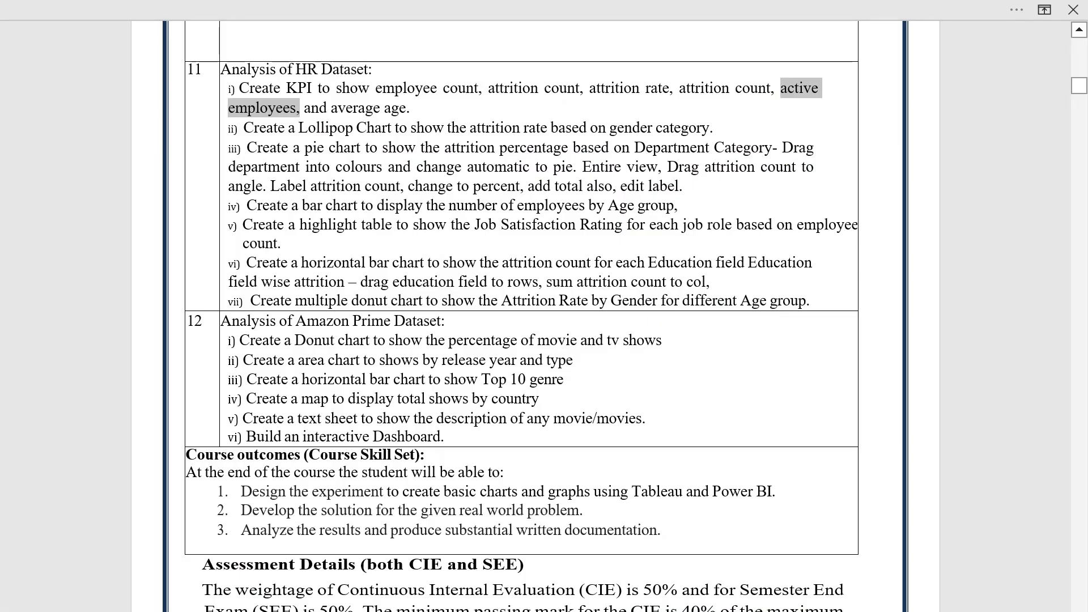
{"action": "left_click_drag", "start_coordinate": [339, 108], "coordinate": [404, 108]}
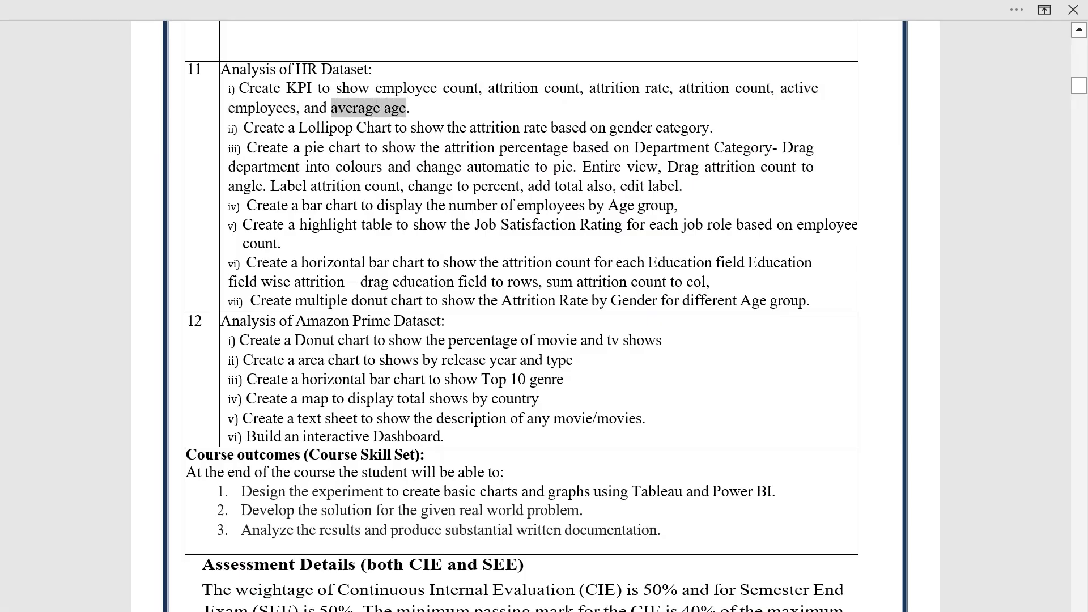
{"action": "key", "text": "alt+Tab"}
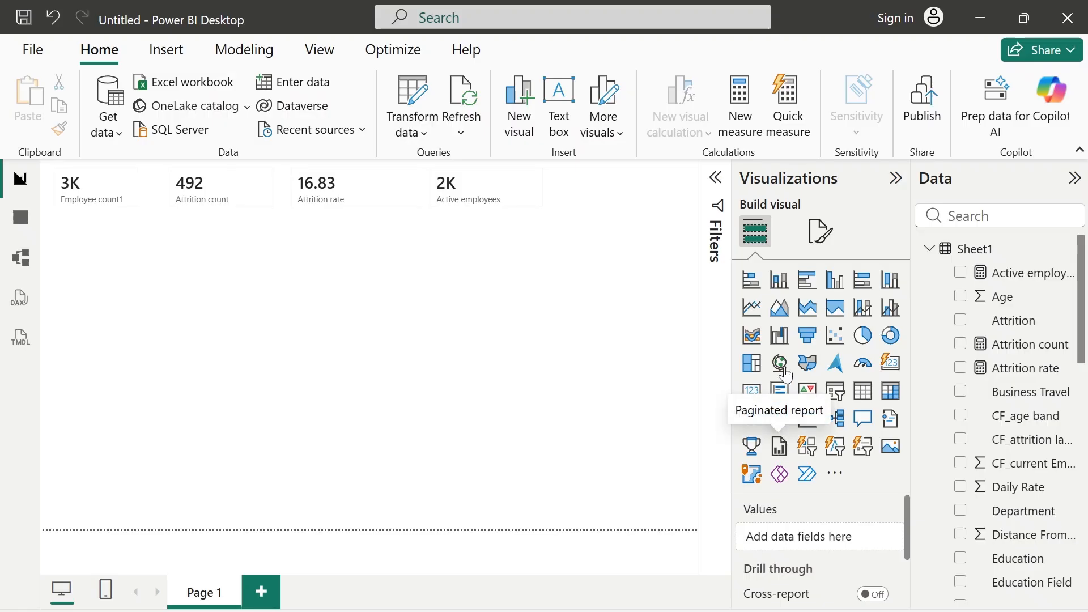
- Create and commit a new measure Average age=AVERAGE(Sheet1[Age])
{"action": "left_click", "coordinate": [738, 119]}
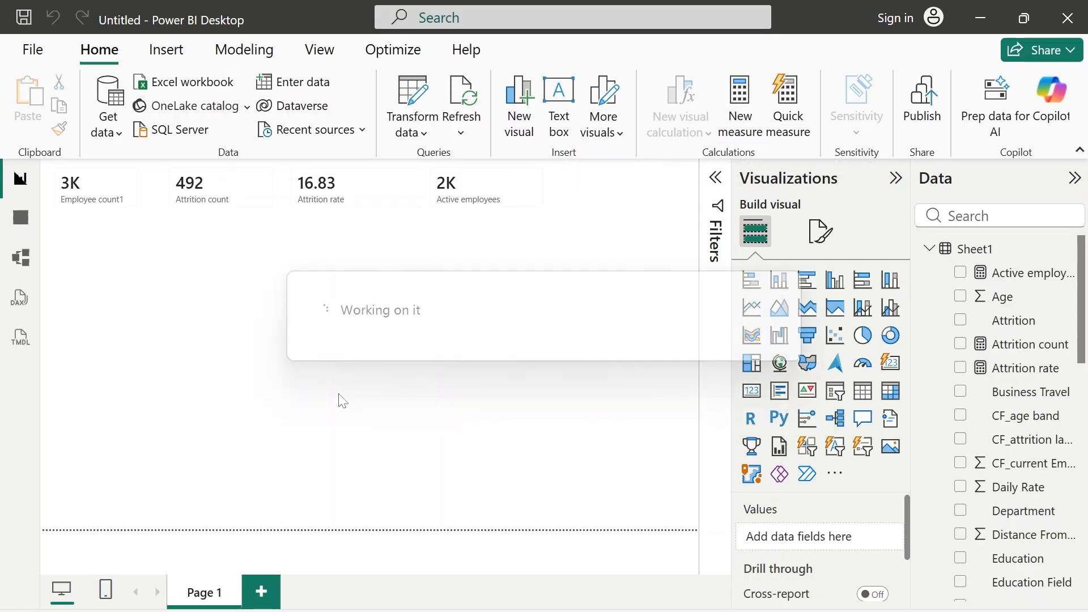
{"action": "key", "text": "BackSpace"}
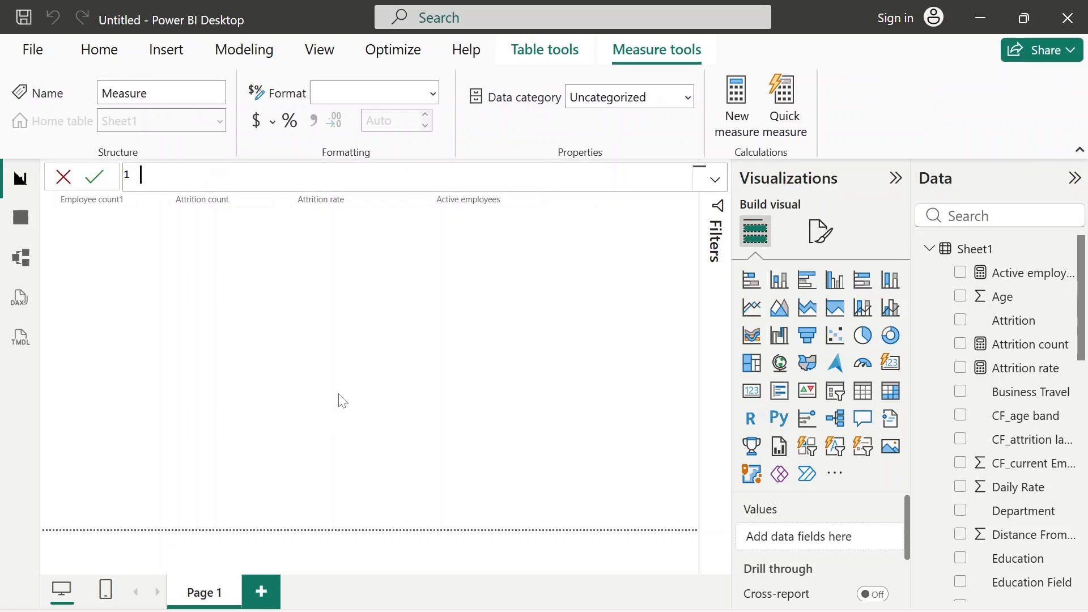
{"action": "type", "text": "ave"}
{"action": "type", "text": "erage age="}
{"action": "type", "text": "AV"}
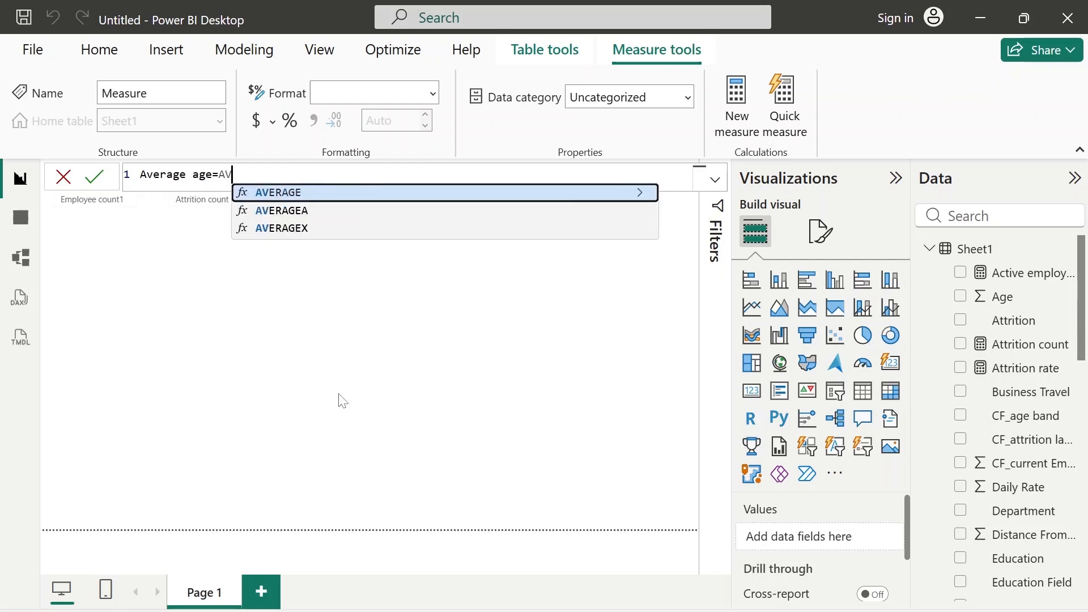
{"action": "key", "text": "Tab"}
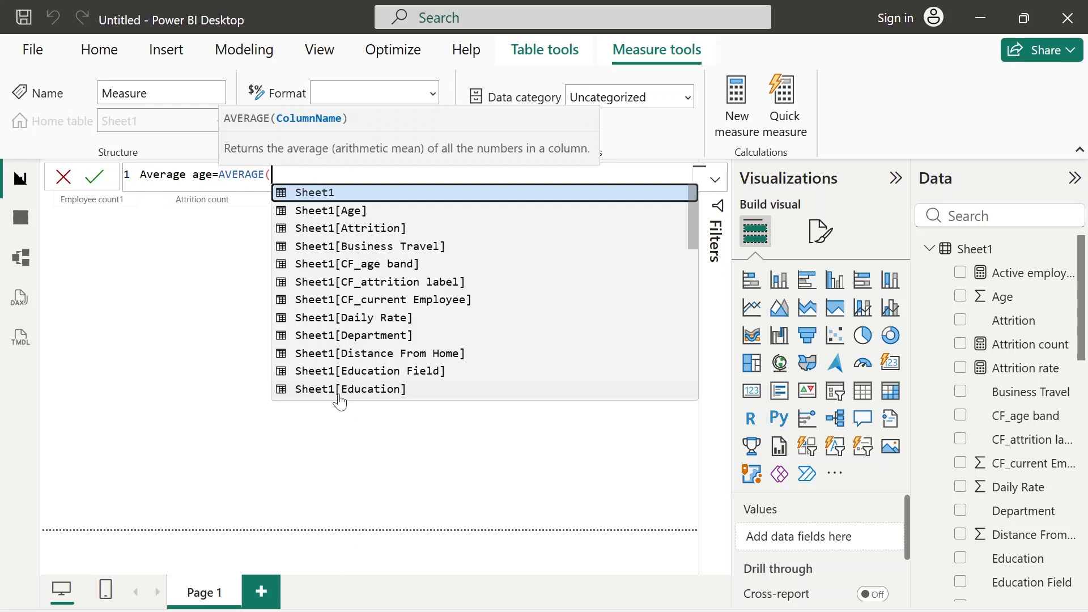
{"action": "key", "text": "Down"}
{"action": "key", "text": "Tab"}
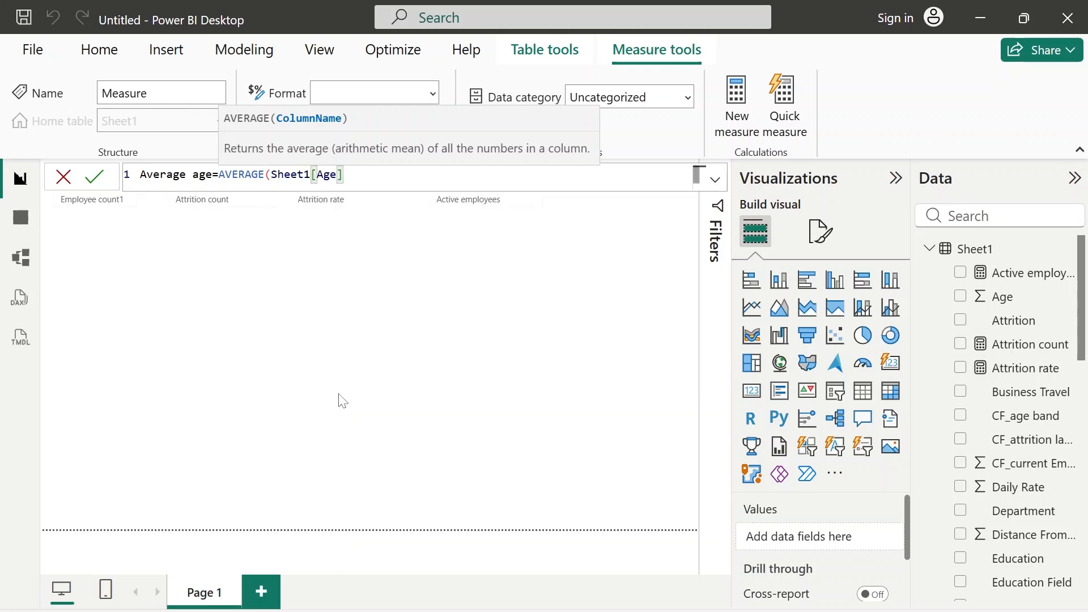
{"action": "type", "text": ")"}
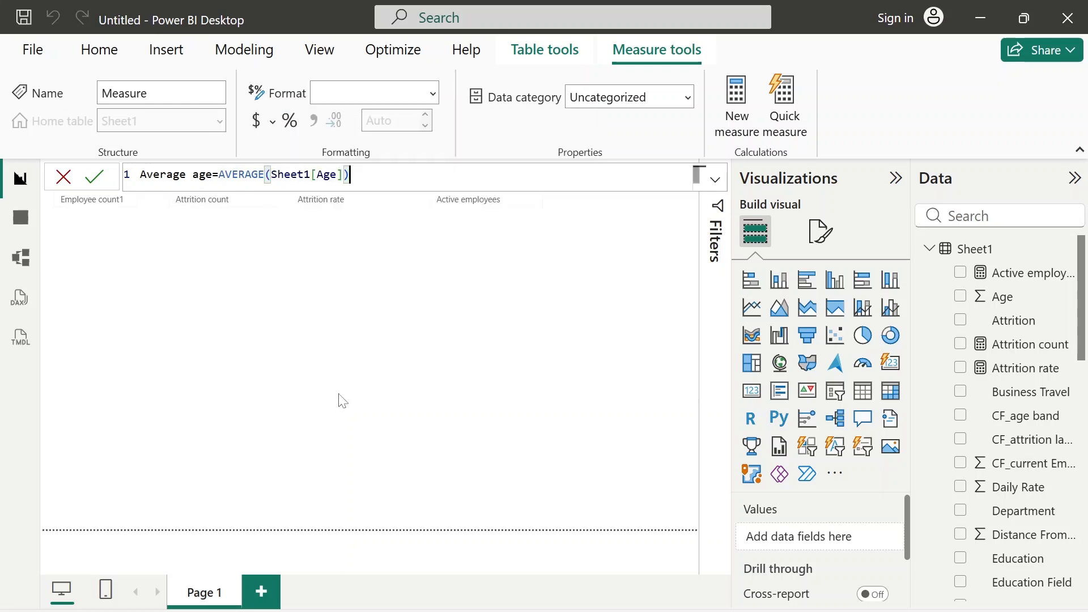
{"action": "left_click", "coordinate": [96, 181]}
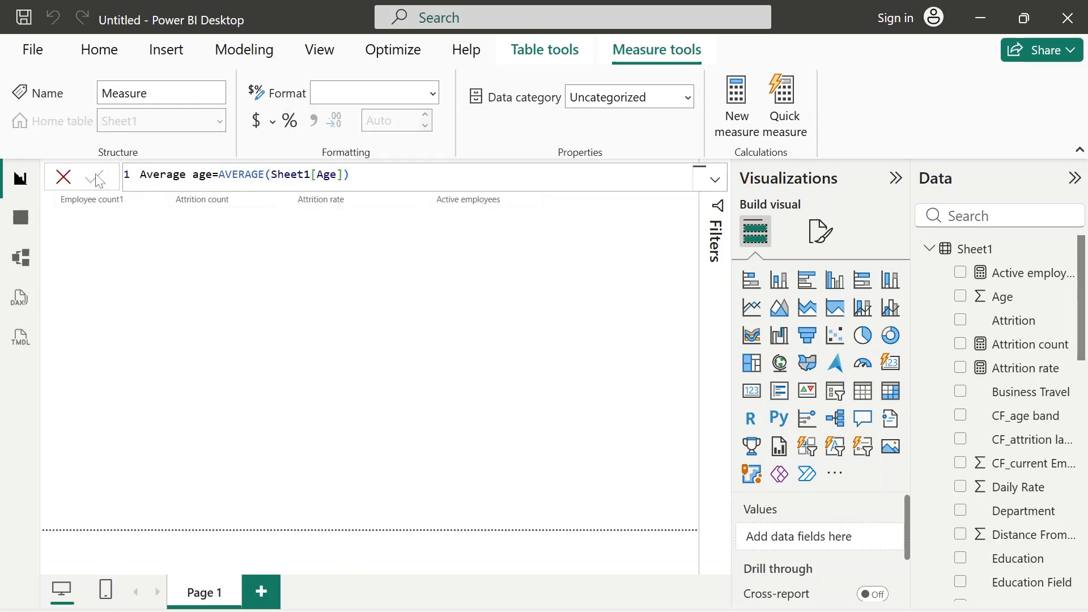
{"action": "left_click", "coordinate": [522, 320]}
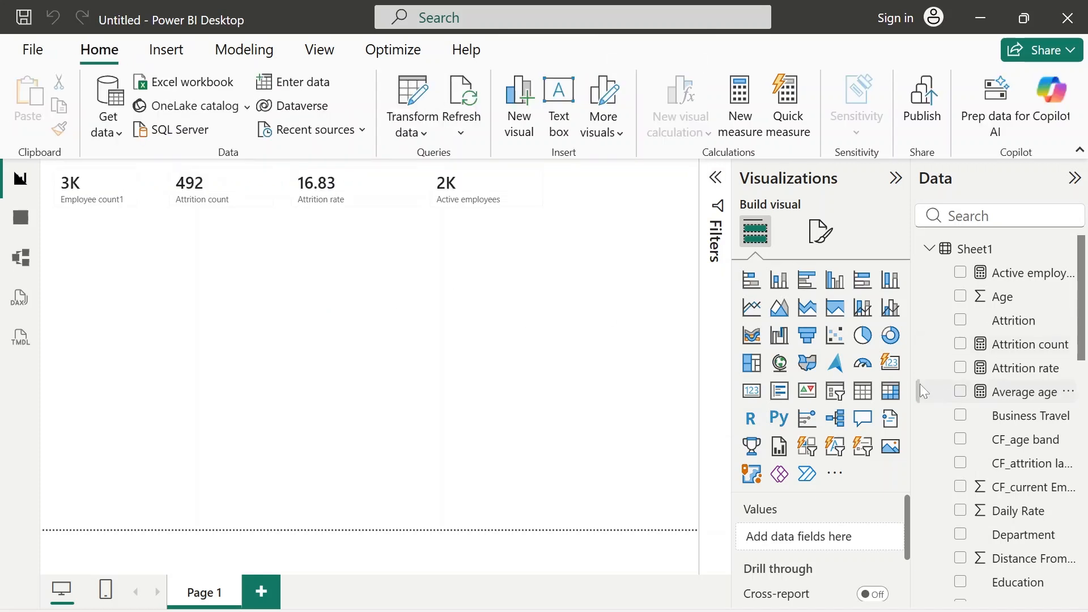
- Add a fifth card showing the Average age measure, place it beside the Active employees card and reduce its height to match the row
{"action": "left_click", "coordinate": [890, 362]}
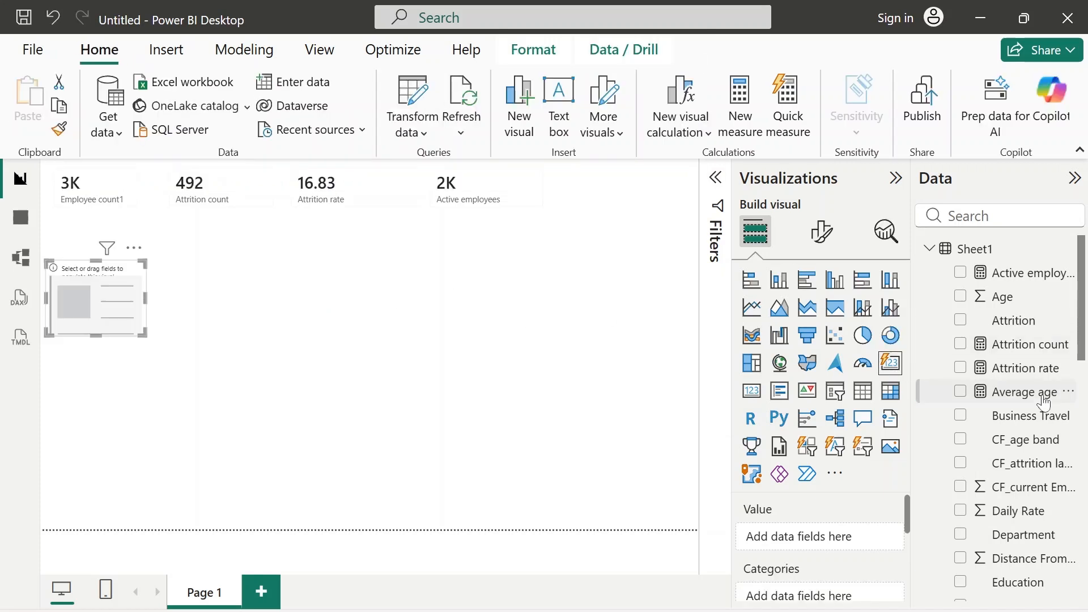
{"action": "left_click_drag", "start_coordinate": [1044, 402], "coordinate": [855, 544]}
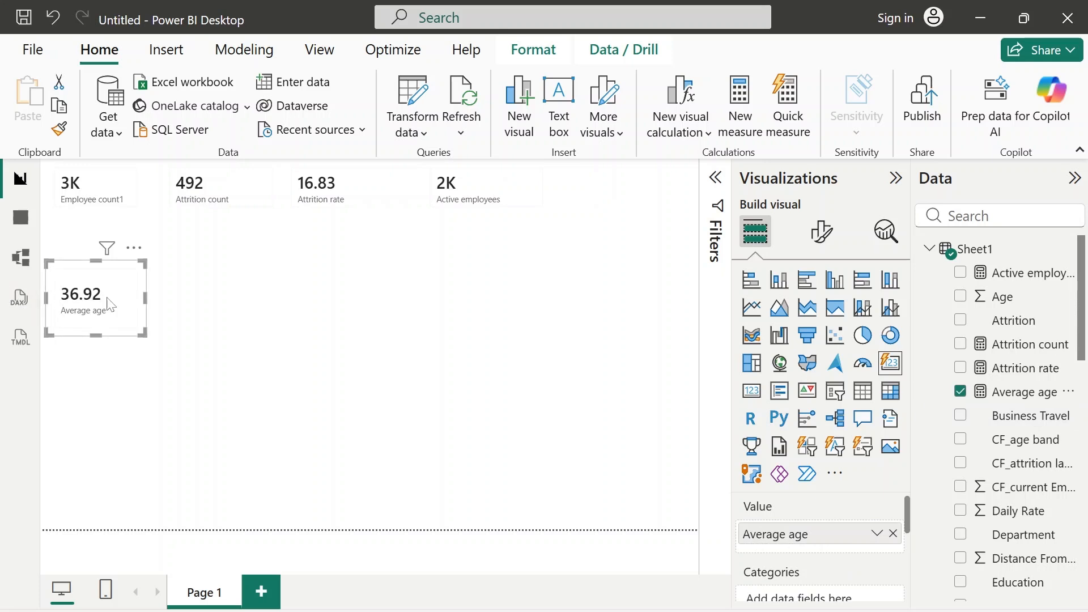
{"action": "left_click_drag", "start_coordinate": [109, 304], "coordinate": [626, 142]}
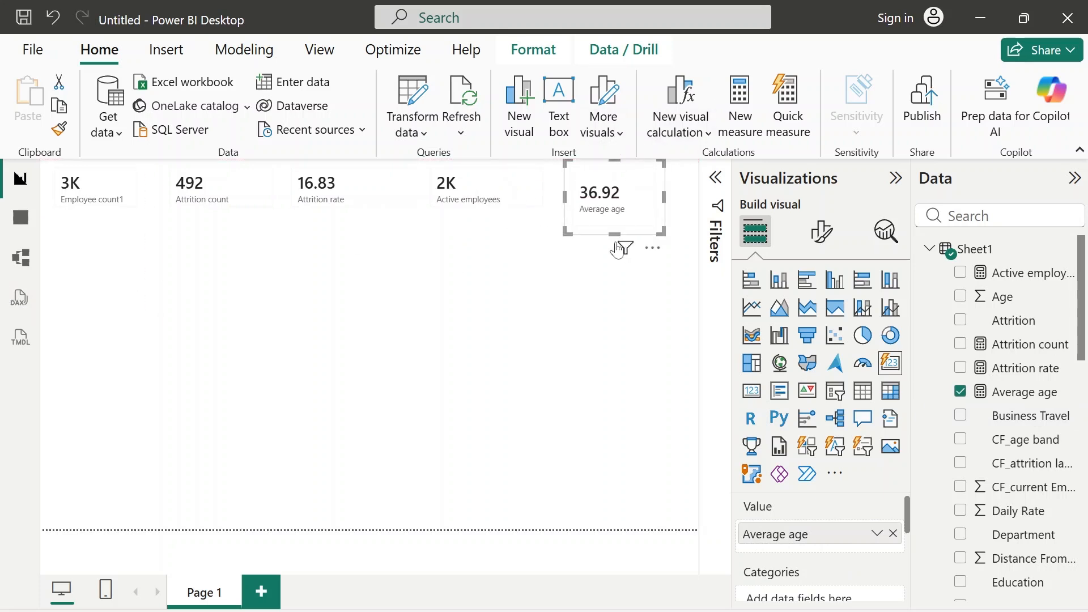
{"action": "left_click_drag", "start_coordinate": [614, 232], "coordinate": [613, 222]}
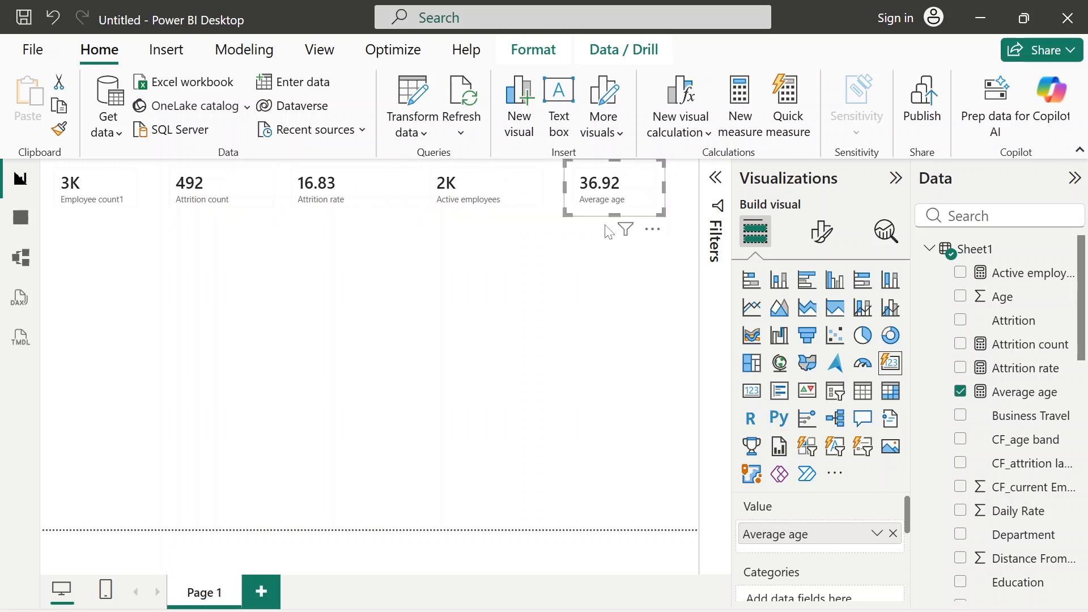
{"action": "left_click", "coordinate": [549, 305]}
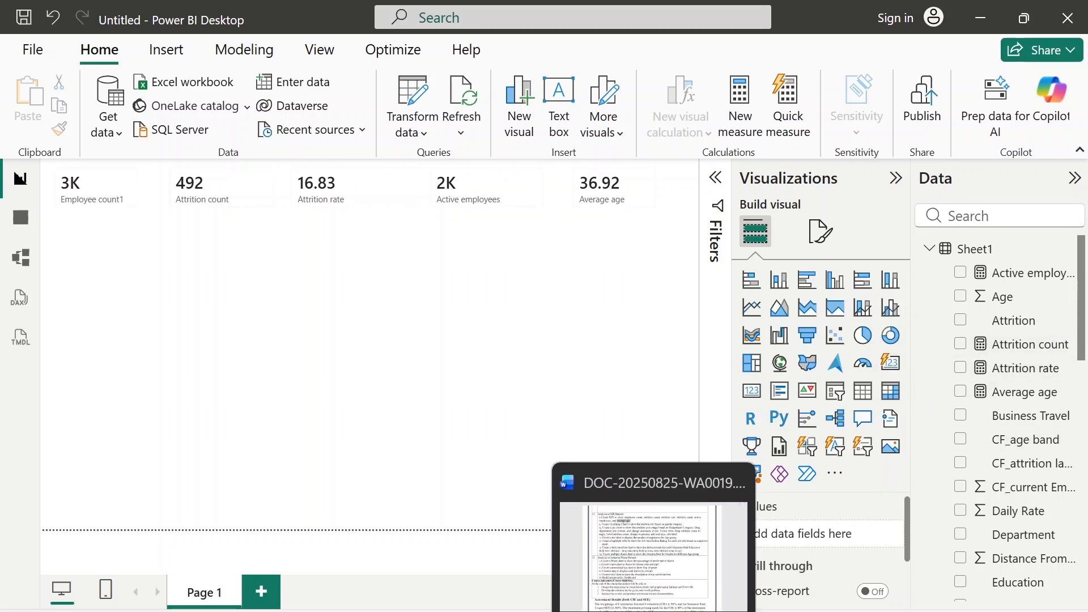
- Switch to the Word lab manual, highlight the Lollipop Chart task on attrition rate by gender, and return to Power BI Desktop
{"action": "left_click", "coordinate": [653, 611]}
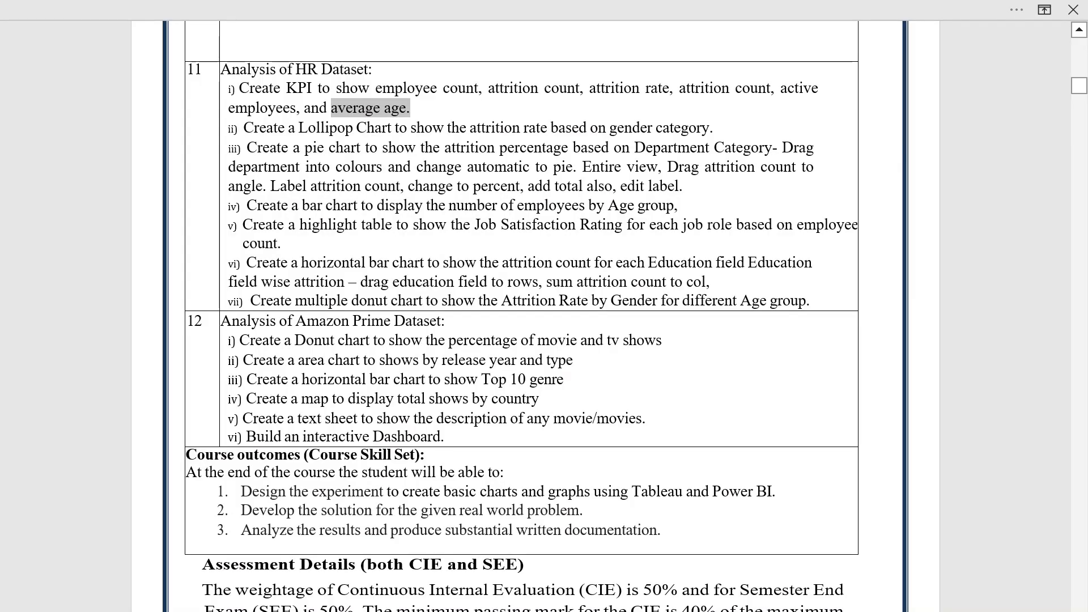
{"action": "left_click_drag", "start_coordinate": [243, 127], "coordinate": [709, 127]}
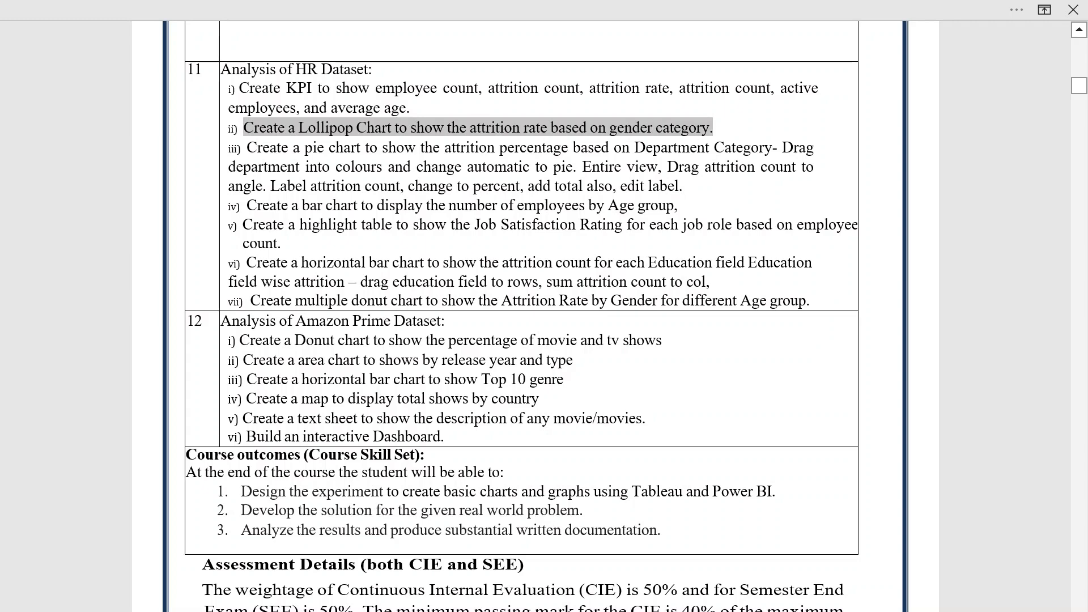
{"action": "left_click", "coordinate": [697, 610]}
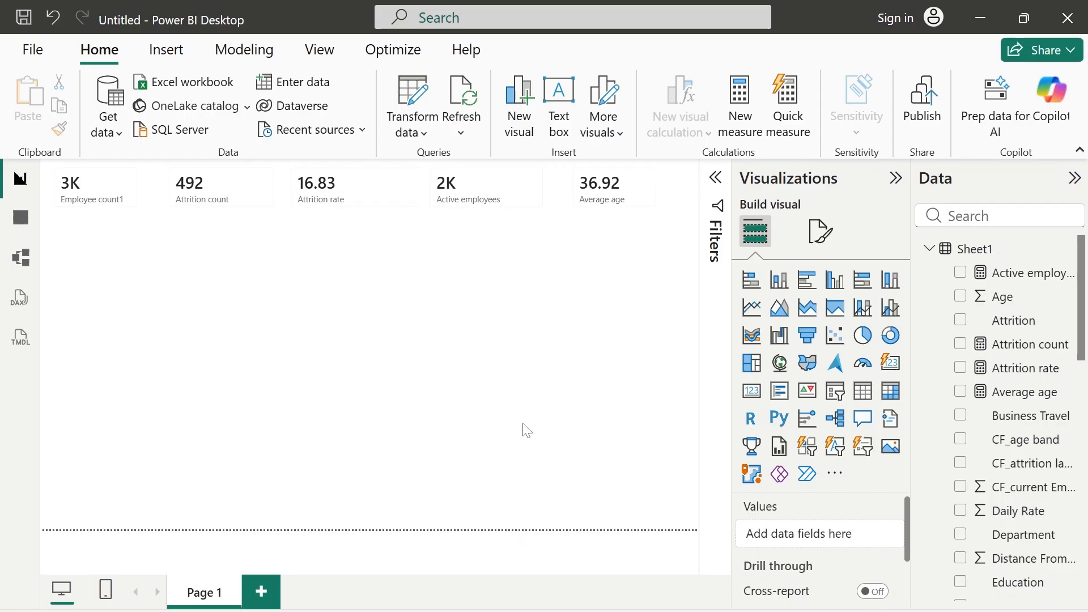
- Add a line and stacked column chart below the cards and enlarge the empty visual in height and width
{"action": "left_click", "coordinate": [858, 307]}
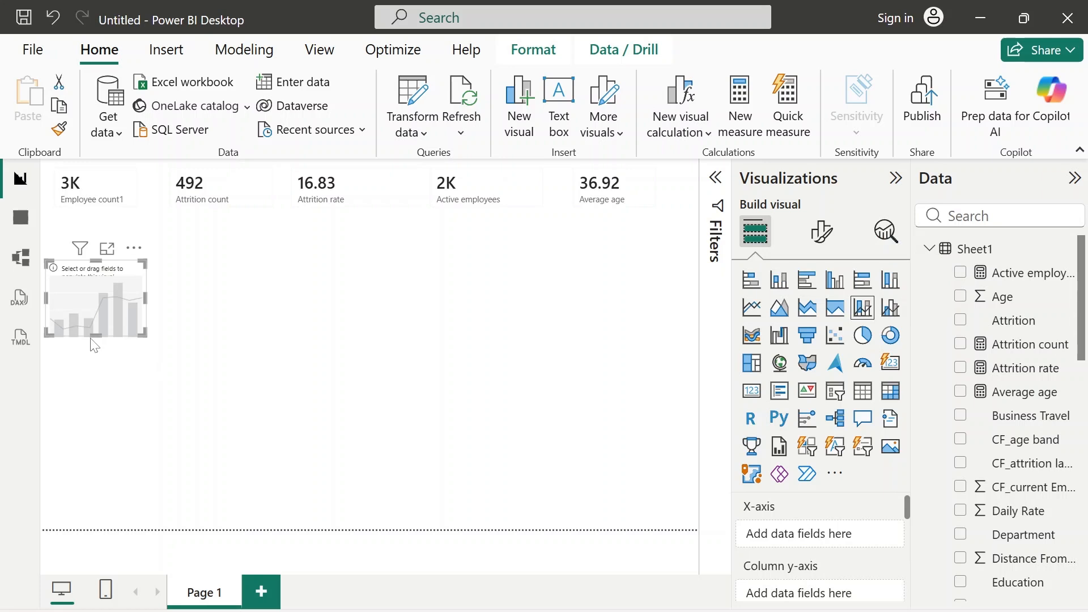
{"action": "left_click_drag", "start_coordinate": [98, 336], "coordinate": [96, 384]}
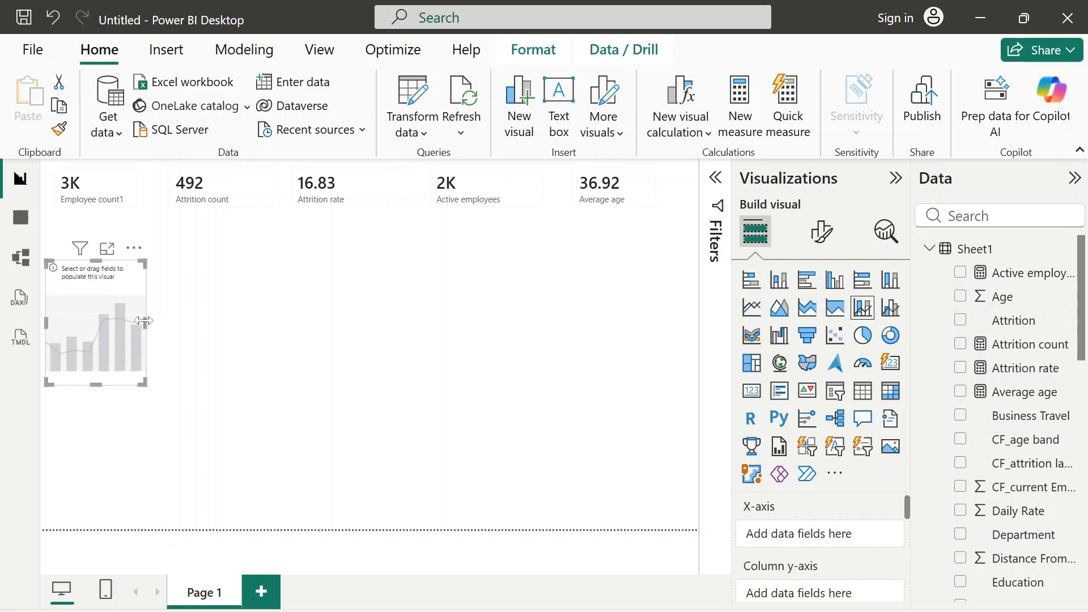
{"action": "left_click_drag", "start_coordinate": [145, 322], "coordinate": [244, 396]}
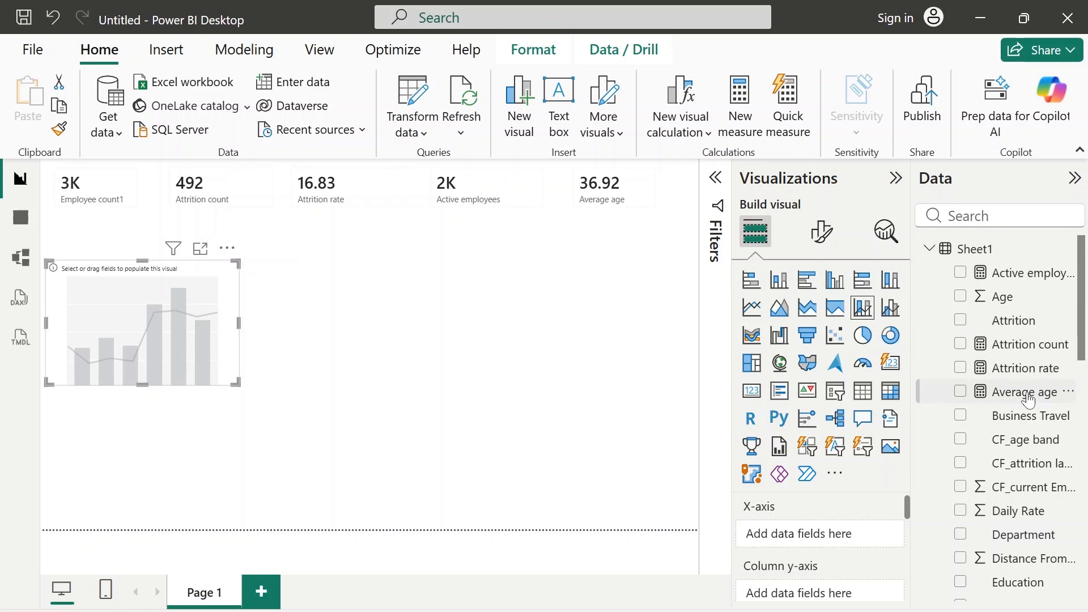
- Assign Gender to the combo chart's X-axis and Attrition rate to its column y-axis
{"action": "scroll", "coordinate": [1028, 399], "scroll_direction": "down", "scroll_amount": 3}
{"action": "scroll", "coordinate": [1028, 399], "scroll_direction": "down", "scroll_amount": 1}
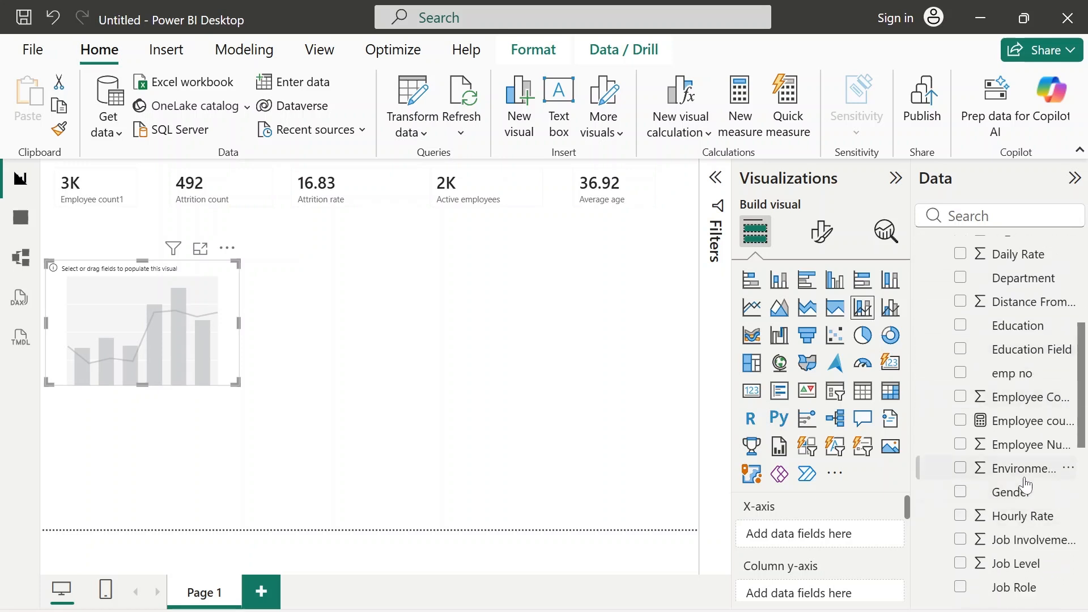
{"action": "left_click_drag", "start_coordinate": [1023, 502], "coordinate": [822, 538]}
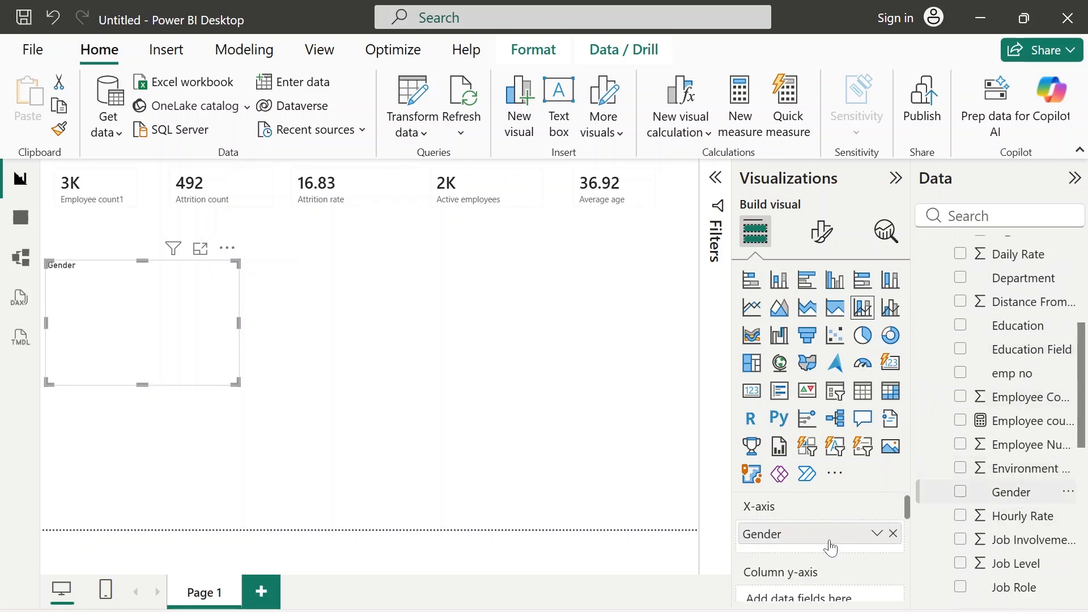
{"action": "scroll", "coordinate": [830, 548], "scroll_direction": "down", "scroll_amount": 1}
{"action": "scroll", "coordinate": [830, 548], "scroll_direction": "up", "scroll_amount": 1}
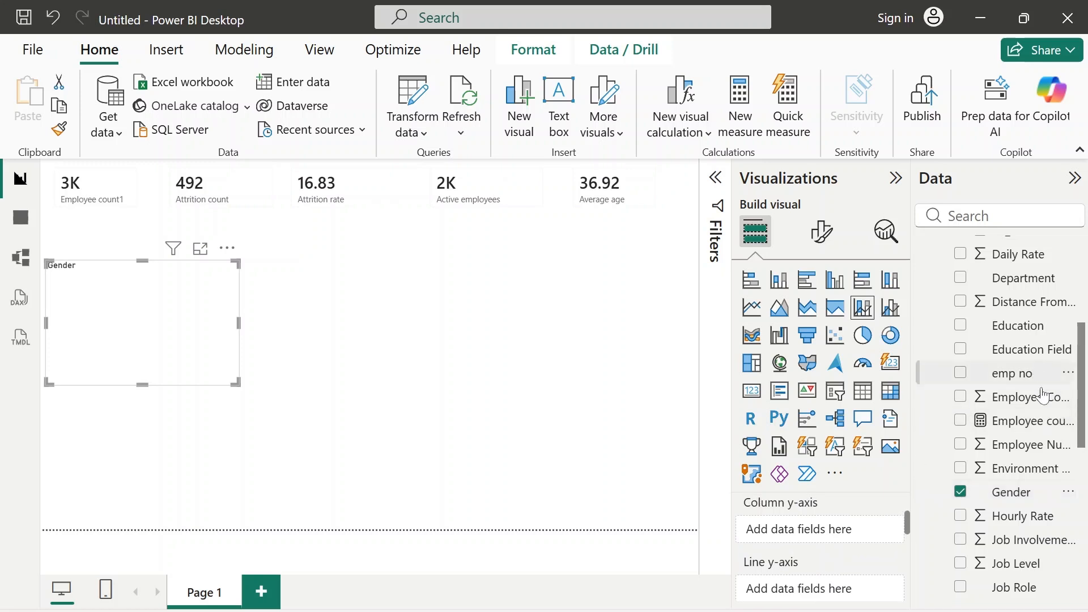
{"action": "scroll", "coordinate": [1045, 424], "scroll_direction": "up", "scroll_amount": 5}
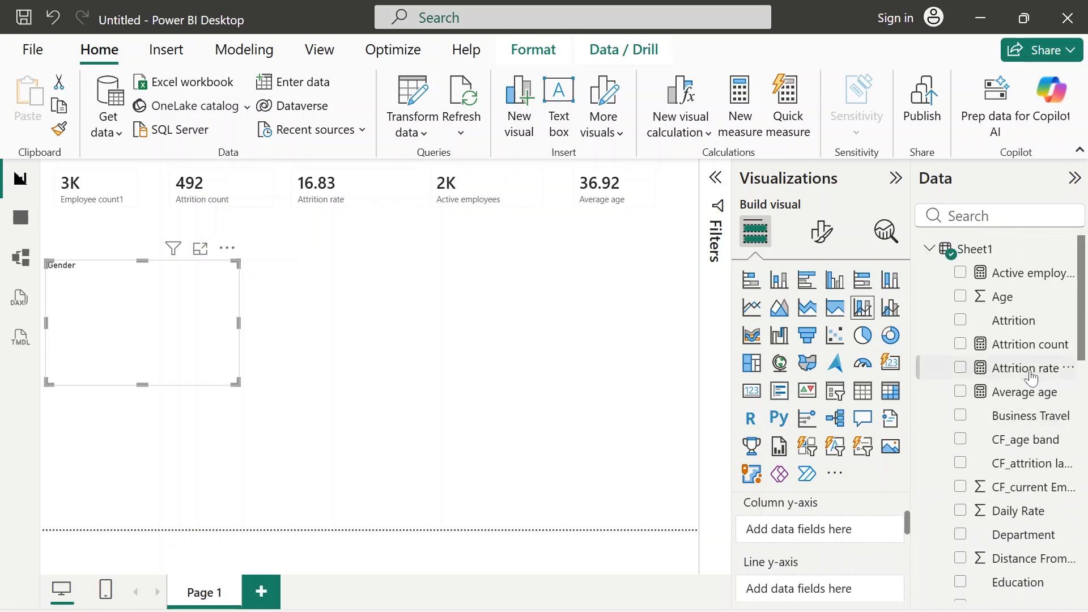
{"action": "left_click_drag", "start_coordinate": [1027, 374], "coordinate": [841, 547]}
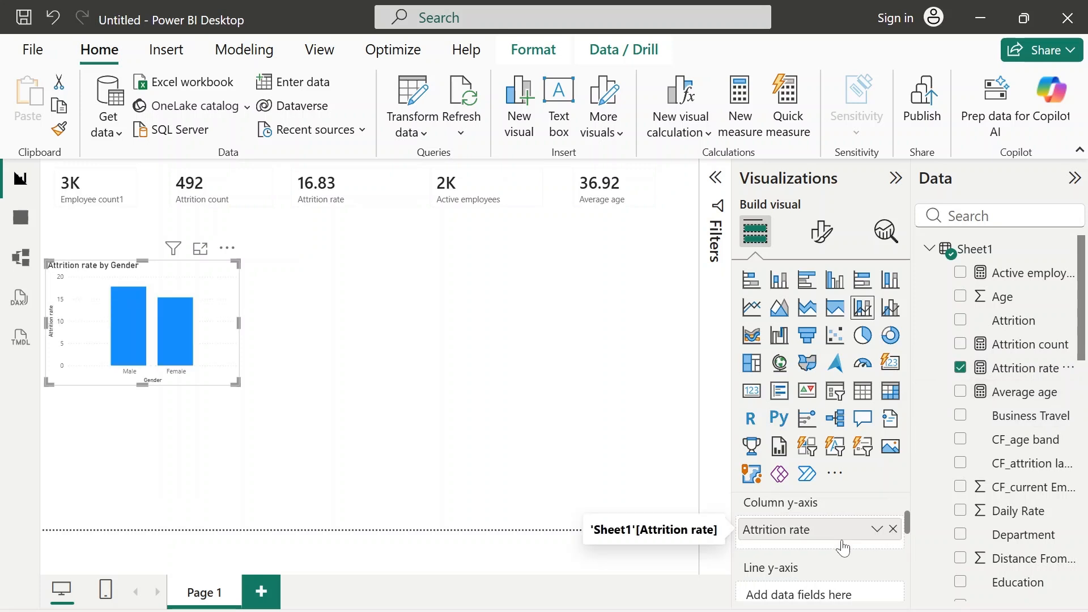
- Assign Attrition count to the combo chart's line y-axis and shrink the chart to a small tile below the first cards
{"action": "scroll", "coordinate": [842, 546], "scroll_direction": "down", "scroll_amount": 2}
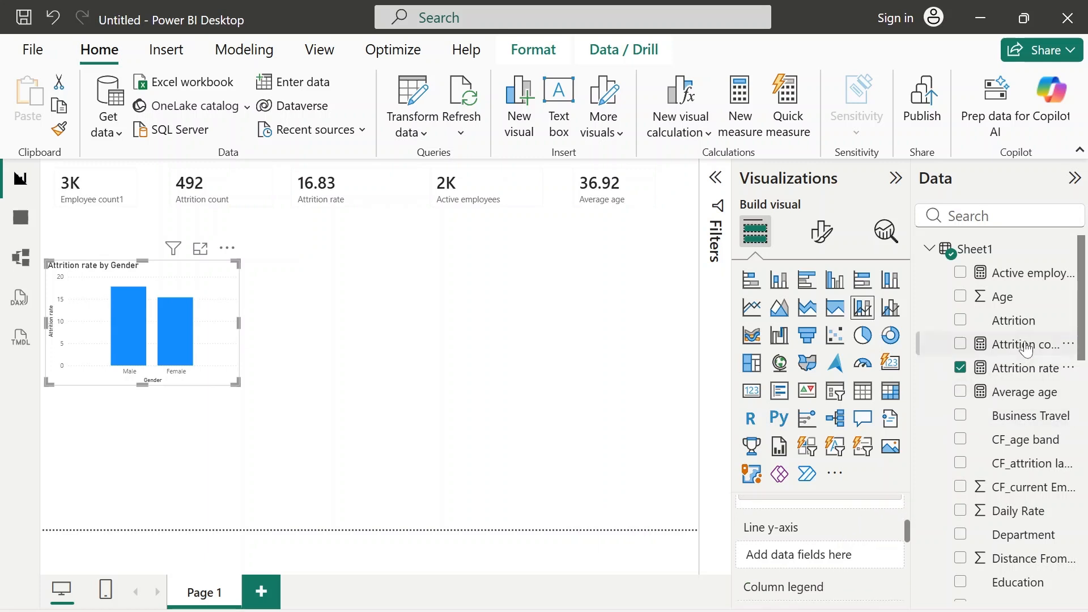
{"action": "left_click_drag", "start_coordinate": [1026, 349], "coordinate": [838, 552]}
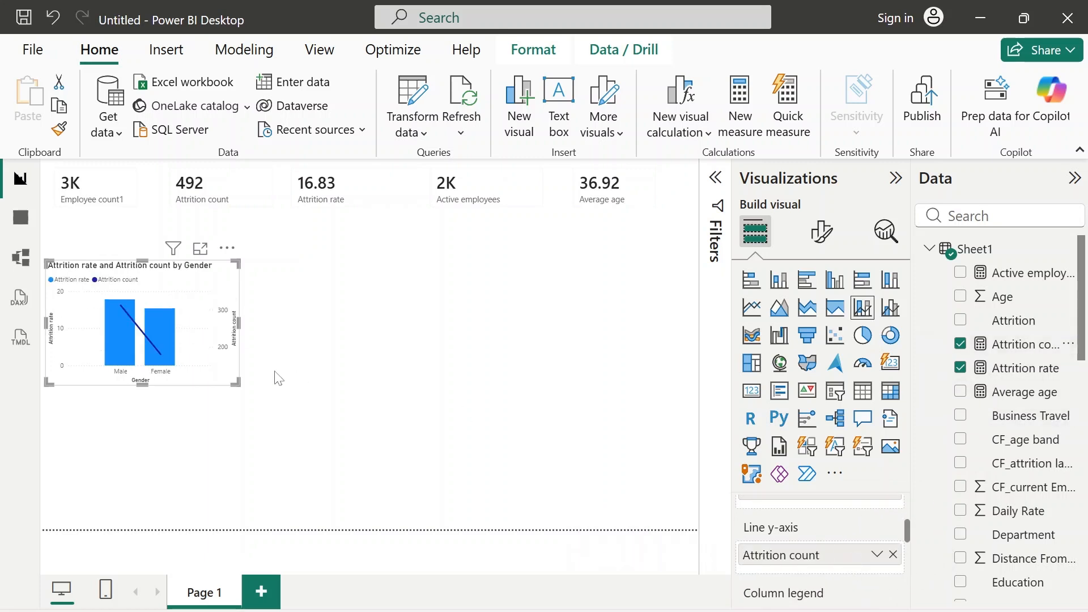
{"action": "left_click_drag", "start_coordinate": [237, 383], "coordinate": [568, 500]}
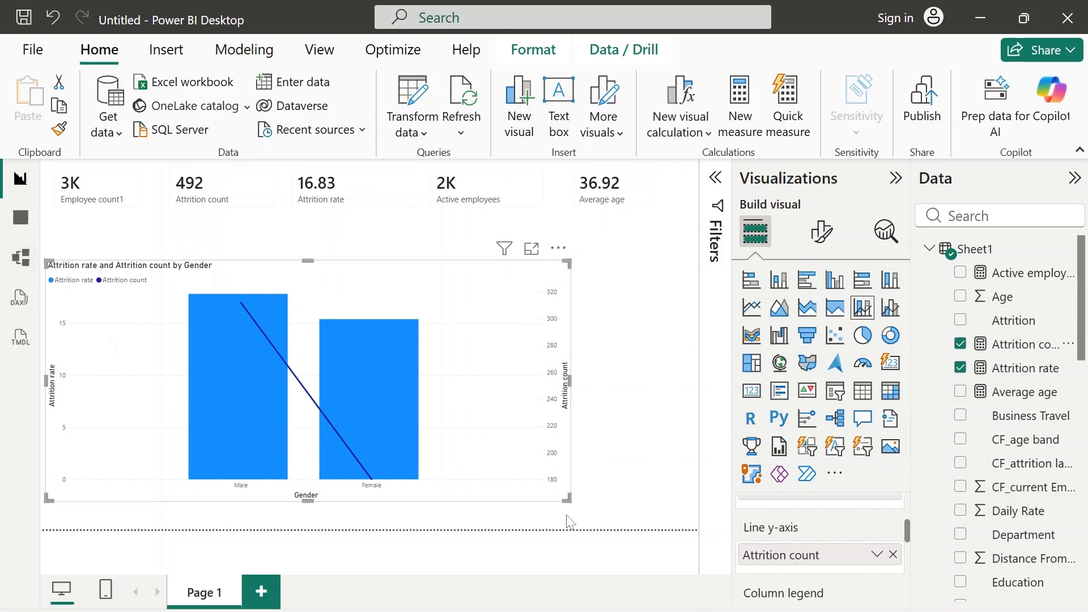
{"action": "left_click_drag", "start_coordinate": [567, 499], "coordinate": [192, 386]}
- Switch to the Word lab manual, read and highlight the pie chart task on attrition percentage by department, and return to Power BI Desktop
{"action": "left_click", "coordinate": [653, 611]}
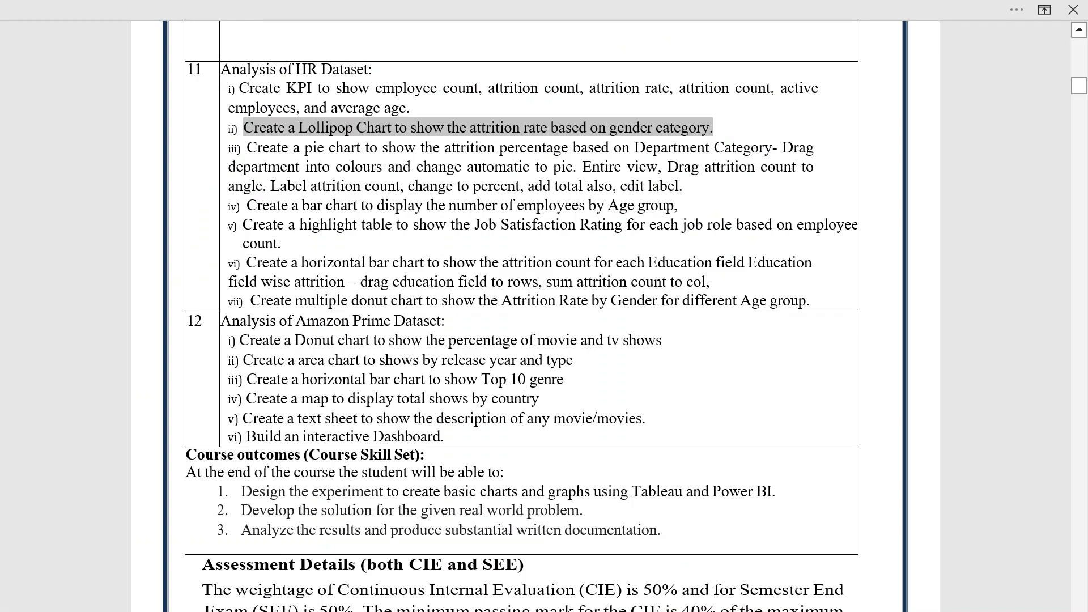
{"action": "left_click_drag", "start_coordinate": [248, 146], "coordinate": [679, 186]}
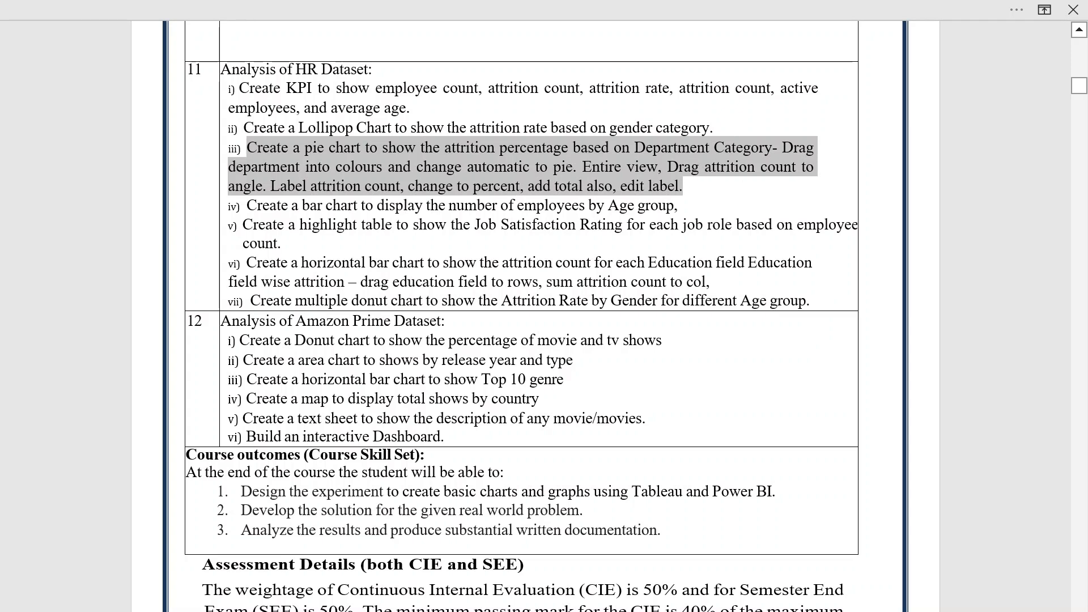
{"action": "left_click", "coordinate": [684, 186]}
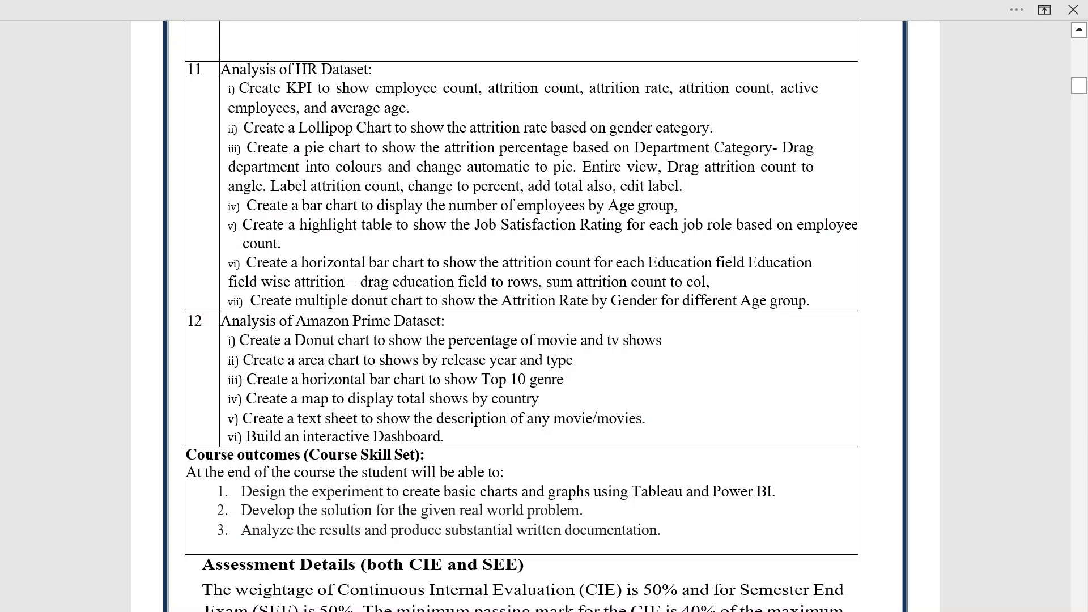
{"action": "left_click_drag", "start_coordinate": [238, 149], "coordinate": [740, 160]}
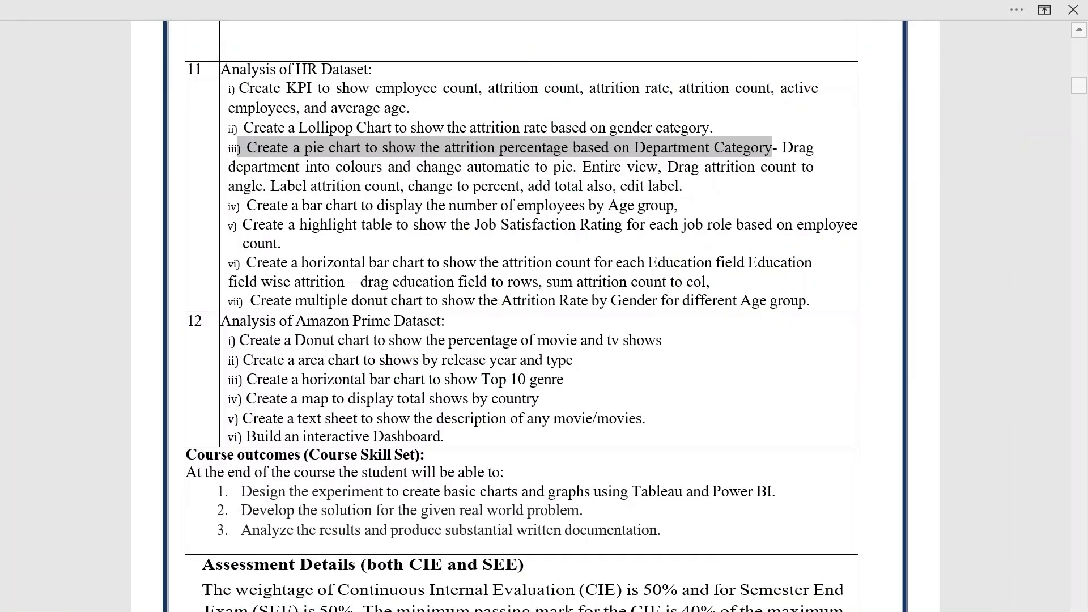
{"action": "mouse_move", "coordinate": [696, 610]}
{"action": "left_click", "coordinate": [698, 544]}
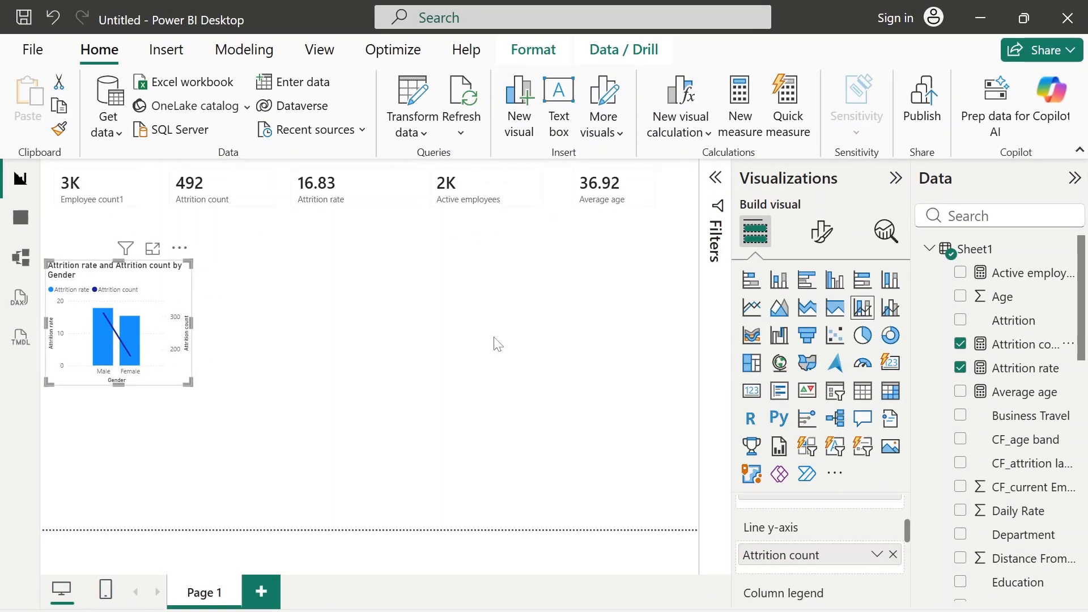
- Add a pie chart to the report and place it to the right of the attrition by gender chart
{"action": "left_click", "coordinate": [497, 344]}
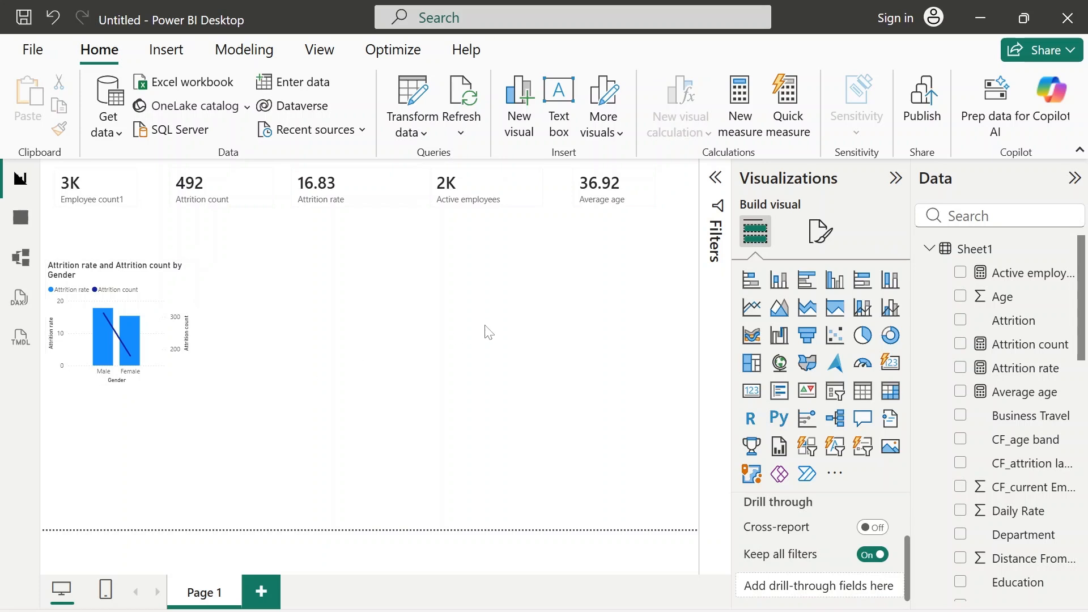
{"action": "left_click", "coordinate": [864, 338]}
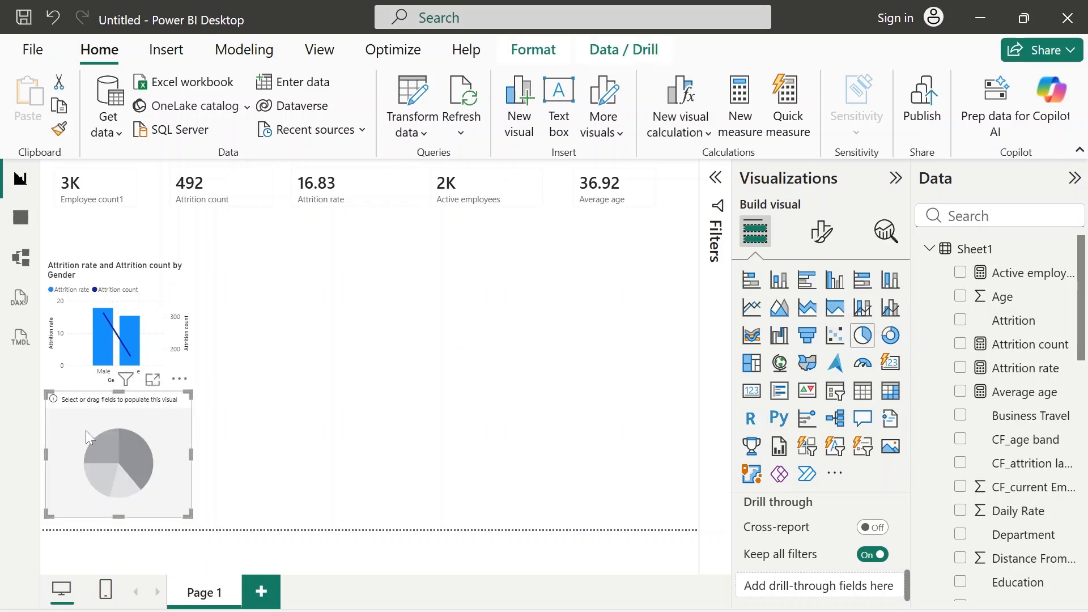
{"action": "left_click_drag", "start_coordinate": [86, 430], "coordinate": [309, 288]}
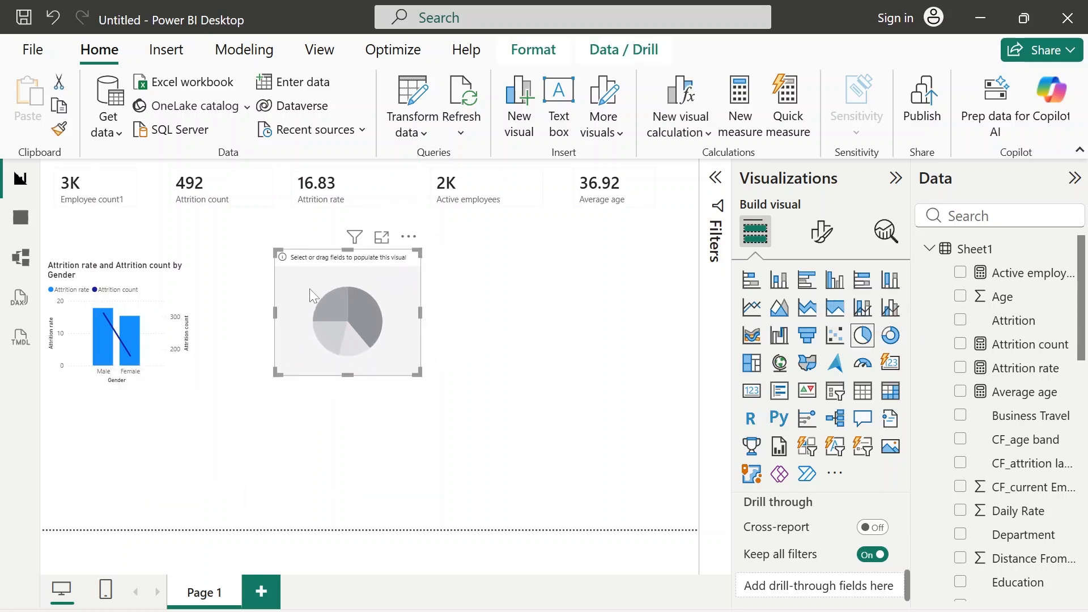
- Assign Department to the pie chart's legend and Attrition count to its values, and enlarge the chart slightly
{"action": "scroll", "coordinate": [838, 542], "scroll_direction": "up", "scroll_amount": 3}
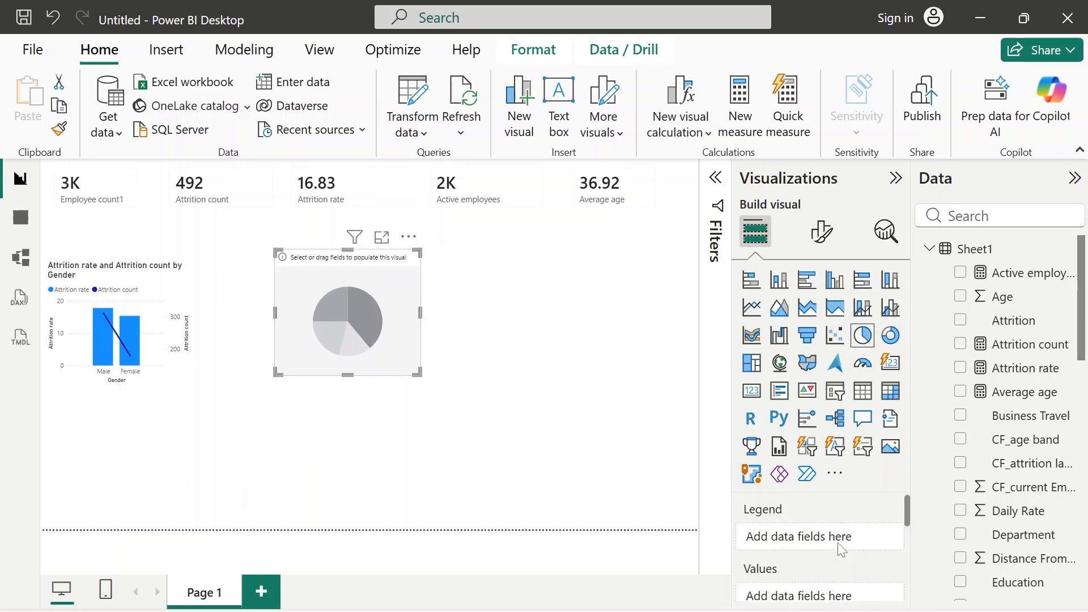
{"action": "scroll", "coordinate": [1034, 470], "scroll_direction": "down", "scroll_amount": 1}
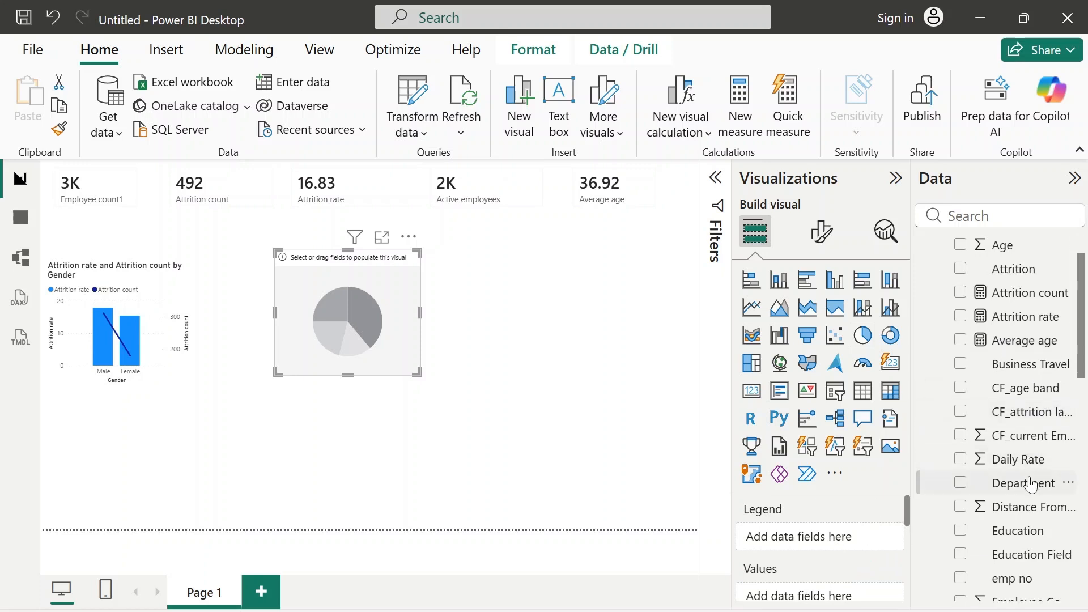
{"action": "left_click_drag", "start_coordinate": [1032, 485], "coordinate": [860, 539]}
{"action": "scroll", "coordinate": [857, 538], "scroll_direction": "down", "scroll_amount": 2}
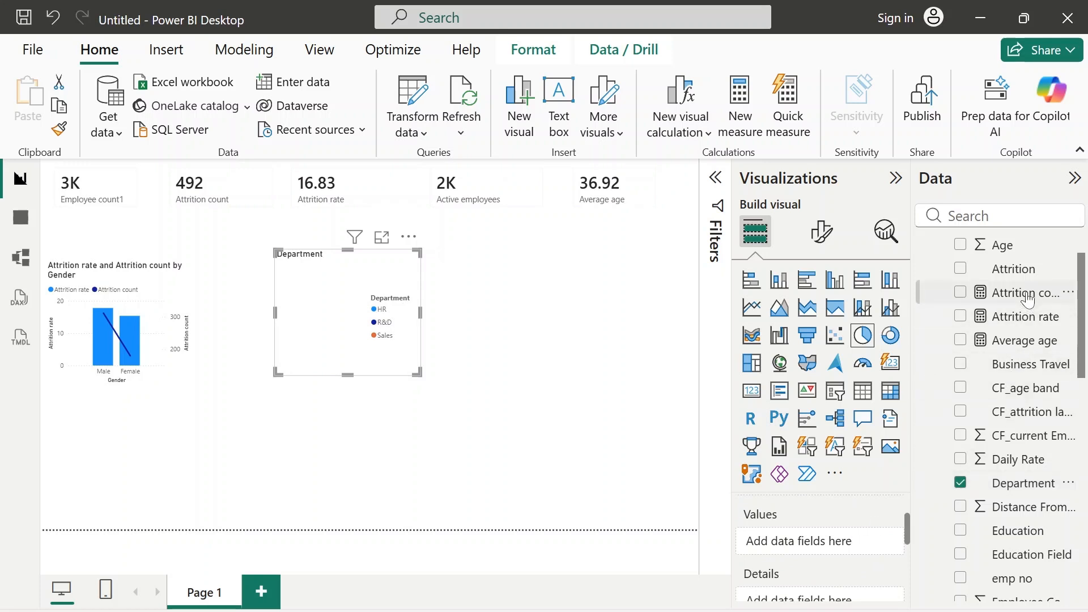
{"action": "left_click_drag", "start_coordinate": [1025, 294], "coordinate": [840, 541]}
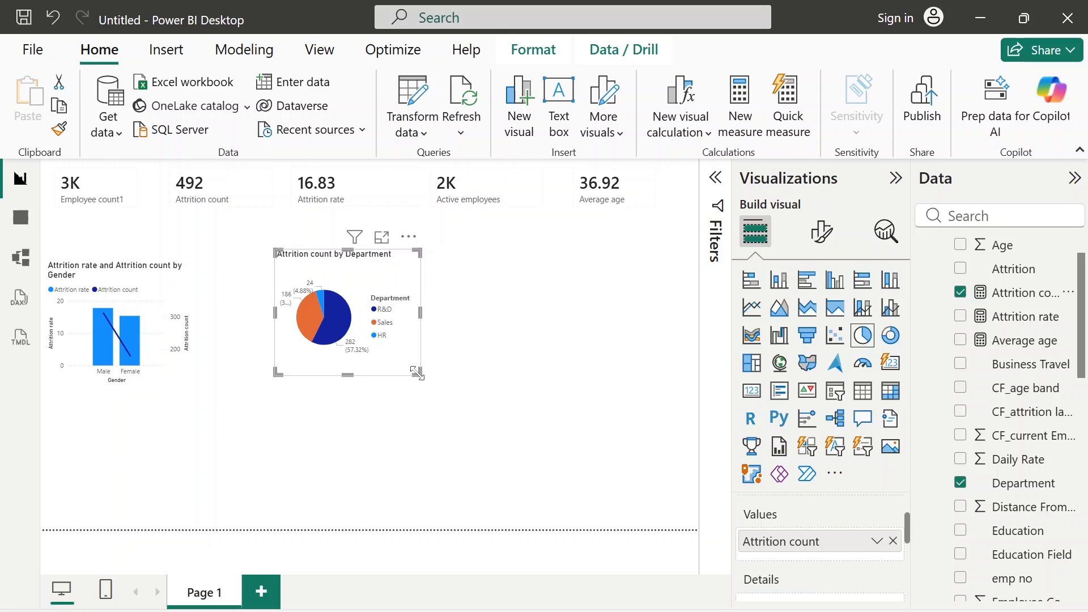
{"action": "left_click_drag", "start_coordinate": [419, 373], "coordinate": [473, 396]}
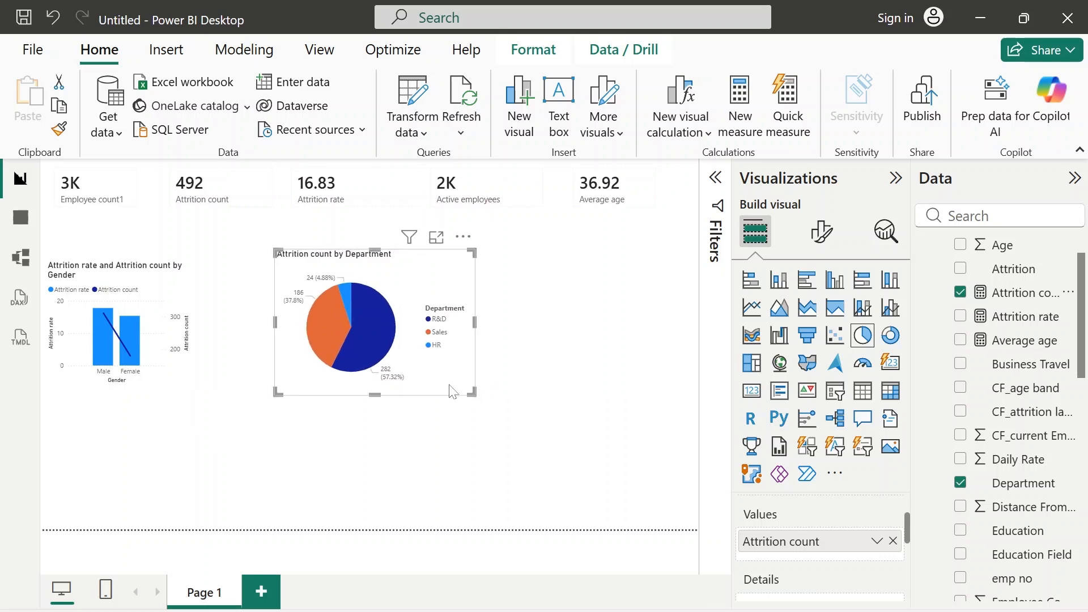
- Set the pie chart's detail label contents to Percent of total
{"action": "left_click", "coordinate": [821, 231]}
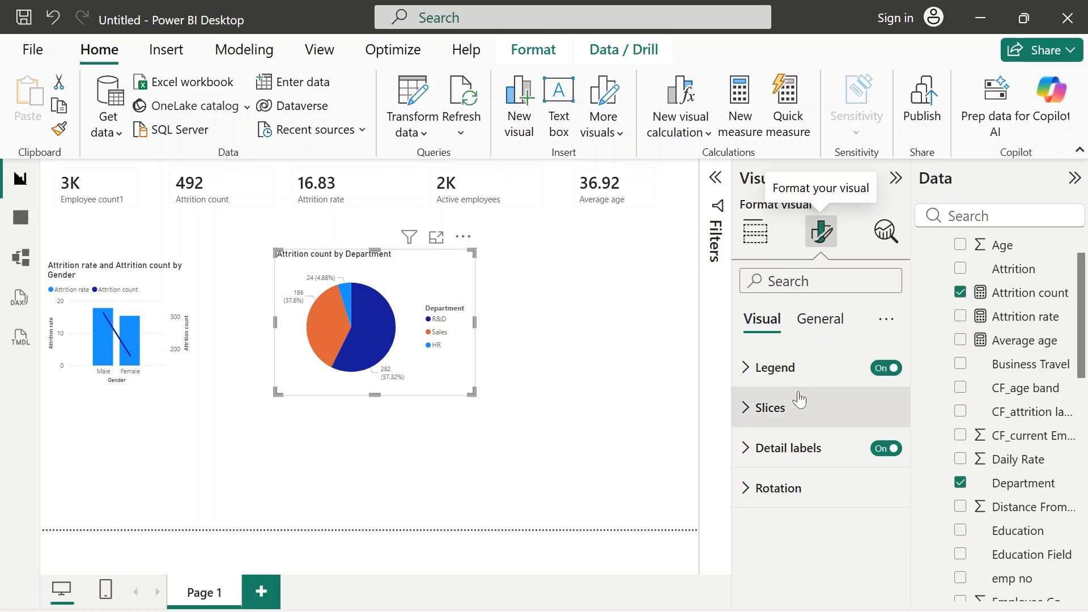
{"action": "left_click", "coordinate": [747, 448]}
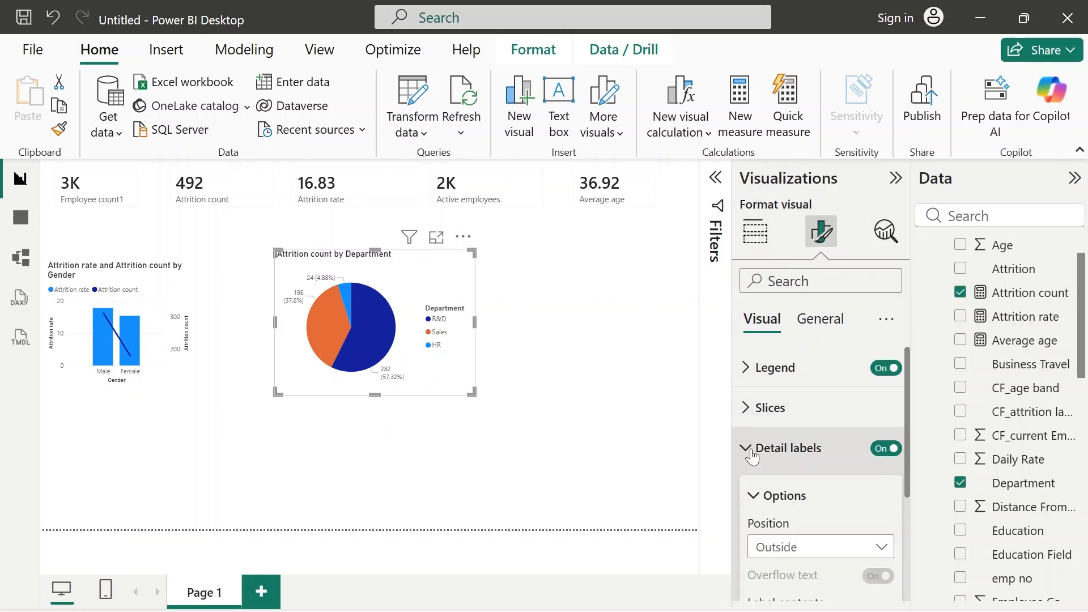
{"action": "scroll", "coordinate": [754, 456], "scroll_direction": "down", "scroll_amount": 3}
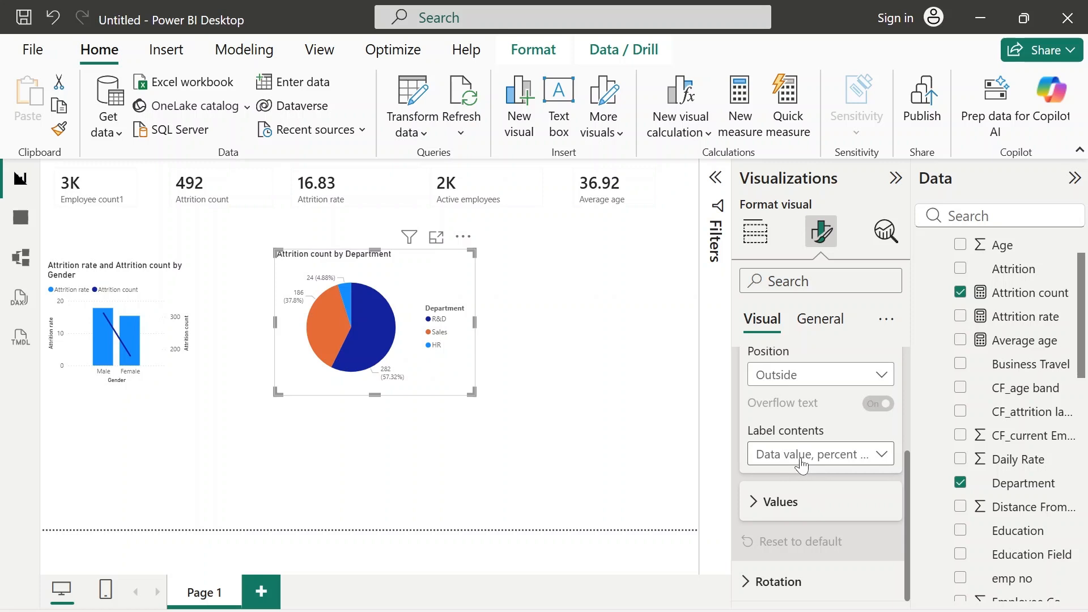
{"action": "left_click", "coordinate": [802, 459]}
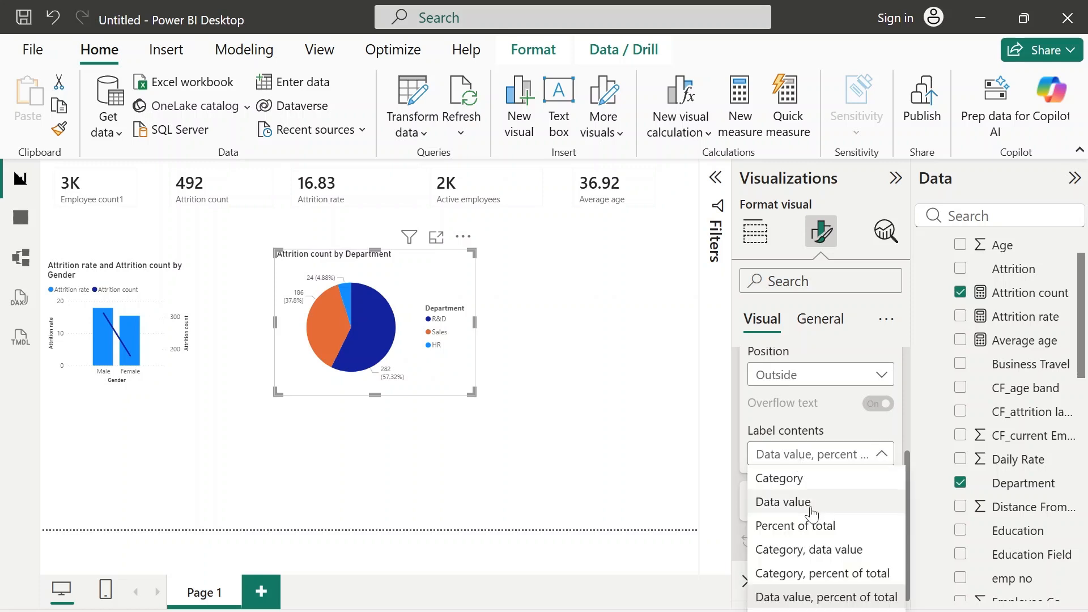
{"action": "left_click", "coordinate": [796, 526]}
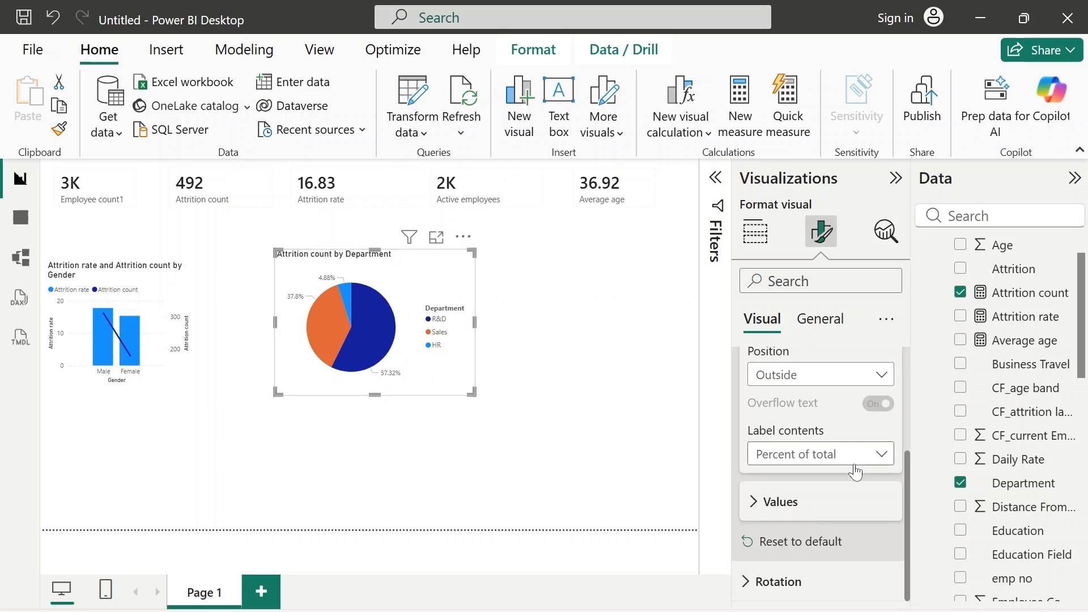
- Look through the pie chart's title settings and its data format options for Department and Attrition count
{"action": "scroll", "coordinate": [805, 431], "scroll_direction": "up", "scroll_amount": 3}
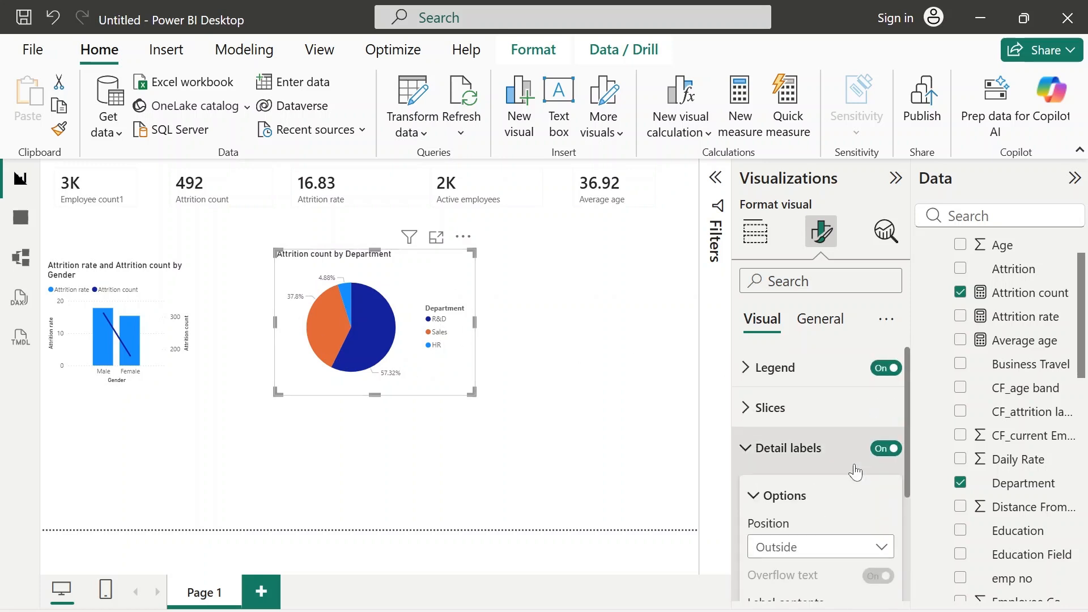
{"action": "left_click", "coordinate": [831, 326]}
{"action": "left_click", "coordinate": [765, 409]}
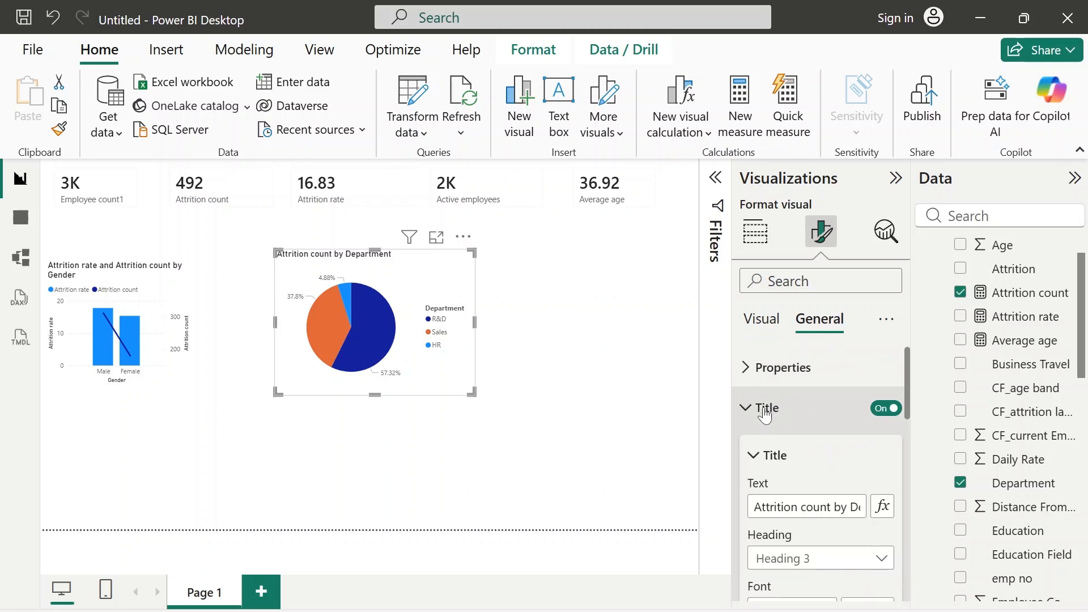
{"action": "scroll", "coordinate": [762, 408], "scroll_direction": "down", "scroll_amount": 3}
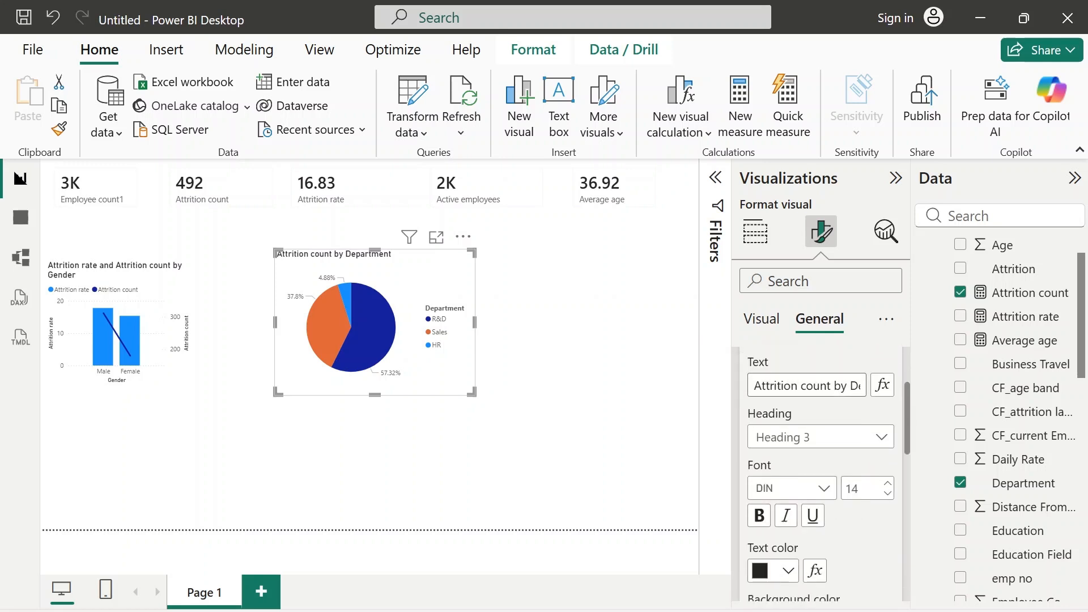
{"action": "left_click", "coordinate": [800, 386]}
{"action": "key", "text": "End"}
{"action": "scroll", "coordinate": [848, 383], "scroll_direction": "down", "scroll_amount": 10}
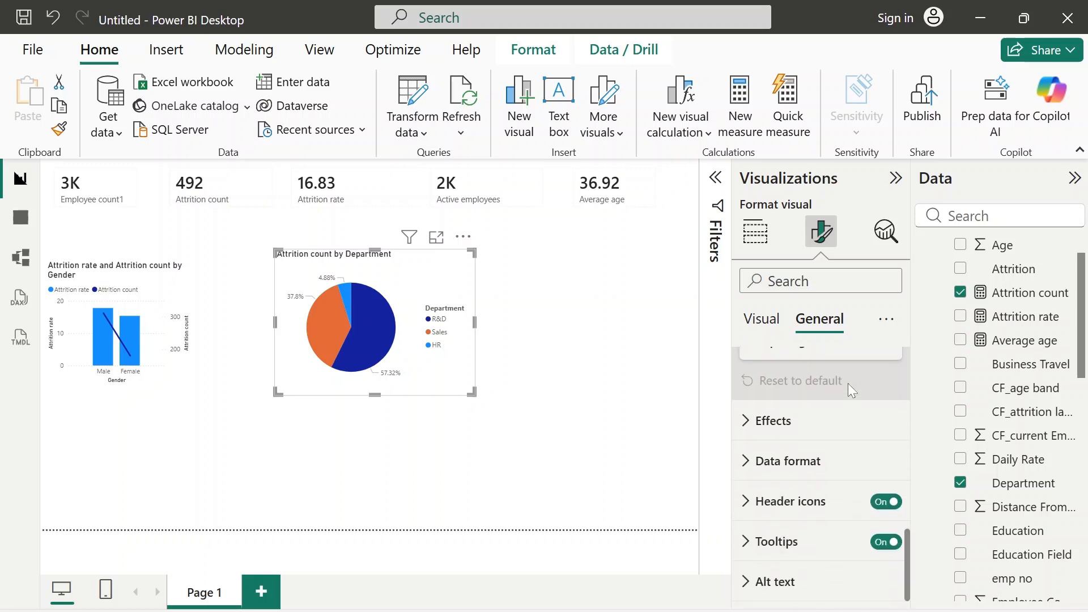
{"action": "left_click", "coordinate": [785, 459]}
{"action": "scroll", "coordinate": [771, 462], "scroll_direction": "down", "scroll_amount": 3}
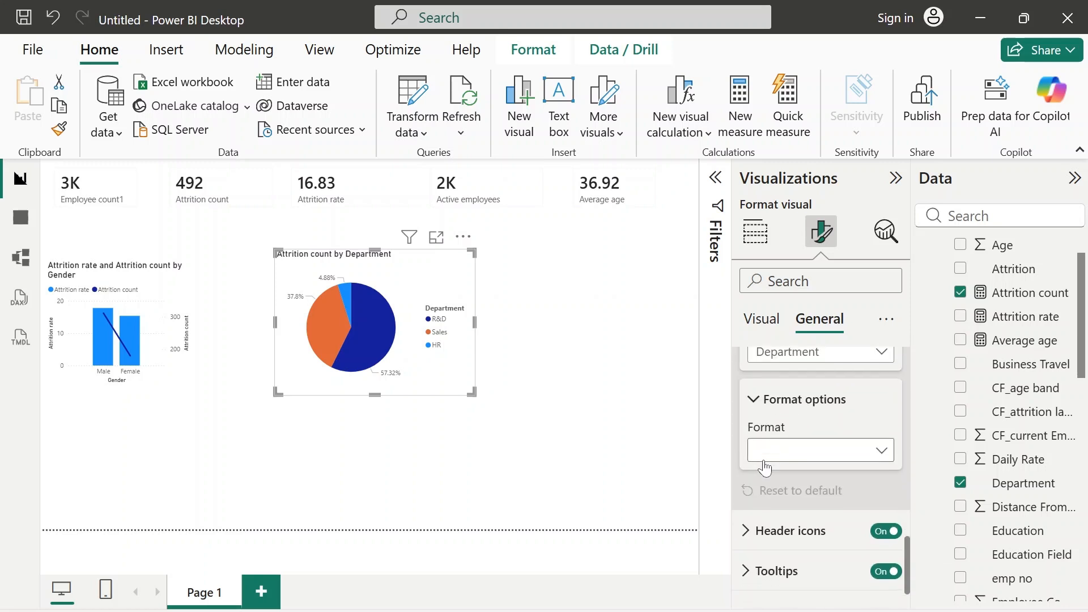
{"action": "scroll", "coordinate": [771, 465], "scroll_direction": "up", "scroll_amount": 1}
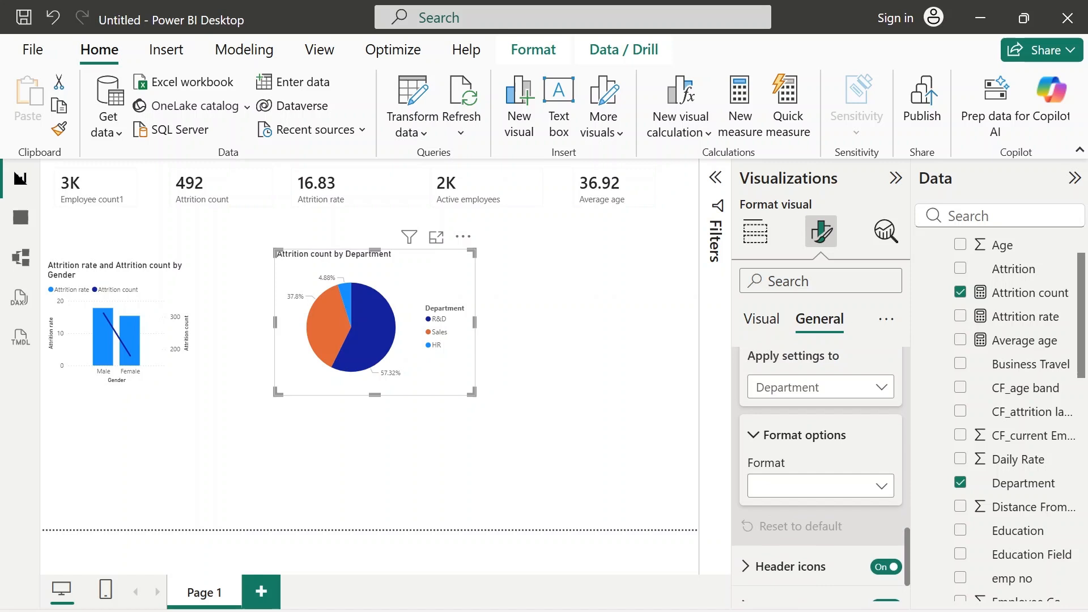
{"action": "left_click", "coordinate": [843, 395]}
{"action": "left_click", "coordinate": [803, 441]}
{"action": "left_click", "coordinate": [843, 399]}
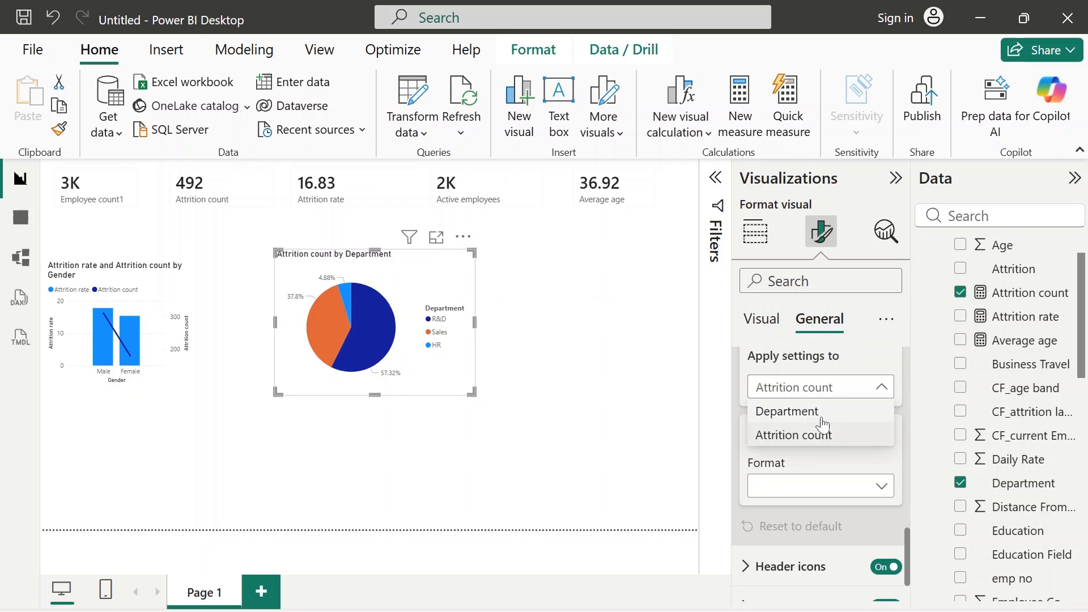
{"action": "left_click", "coordinate": [822, 422]}
{"action": "scroll", "coordinate": [821, 420], "scroll_direction": "down", "scroll_amount": 1}
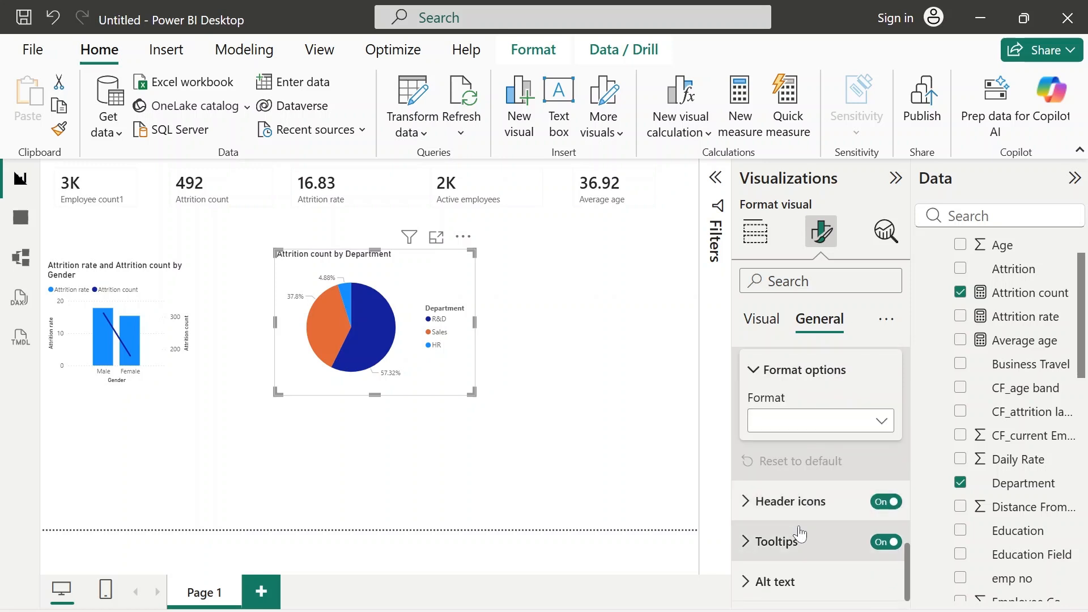
{"action": "left_click", "coordinate": [763, 321]}
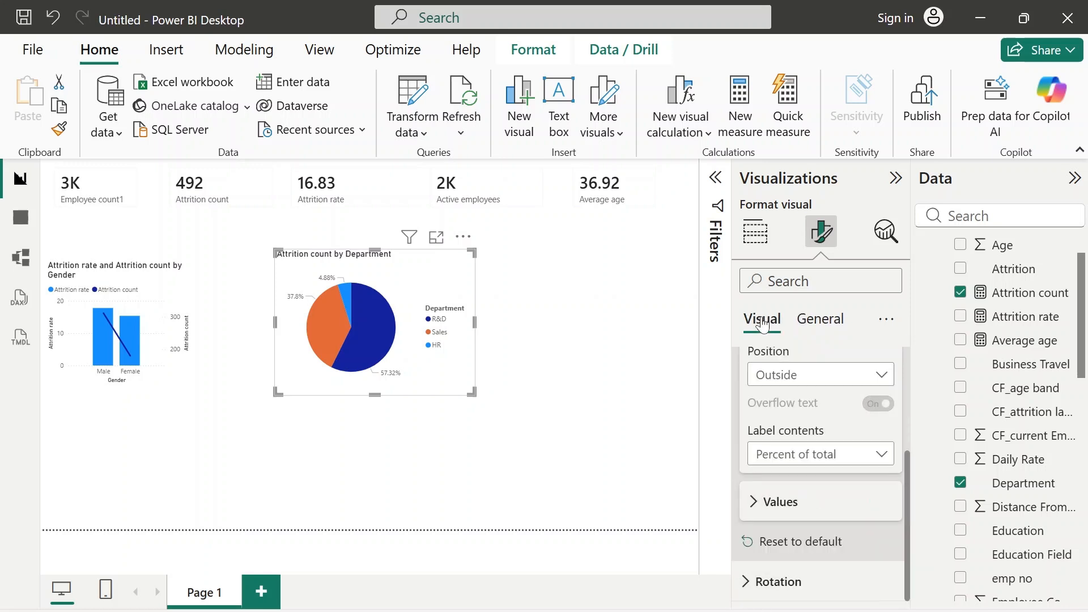
{"action": "scroll", "coordinate": [805, 391], "scroll_direction": "up", "scroll_amount": 3}
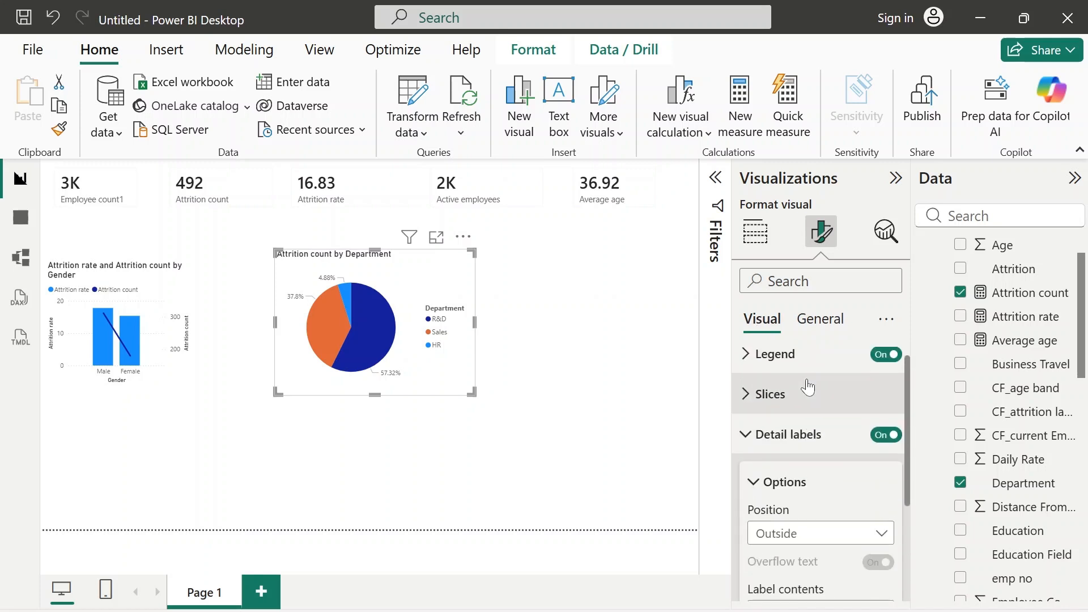
{"action": "left_click", "coordinate": [762, 438]}
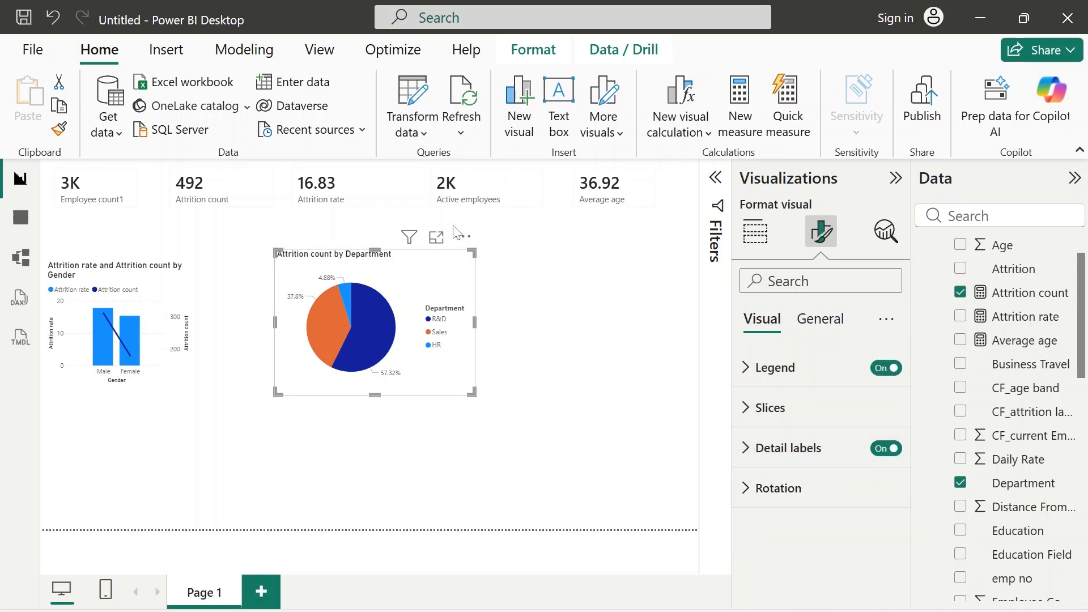
- Shrink the pie chart slightly, move it closer to the combo chart, and deselect it
{"action": "left_click", "coordinate": [756, 234]}
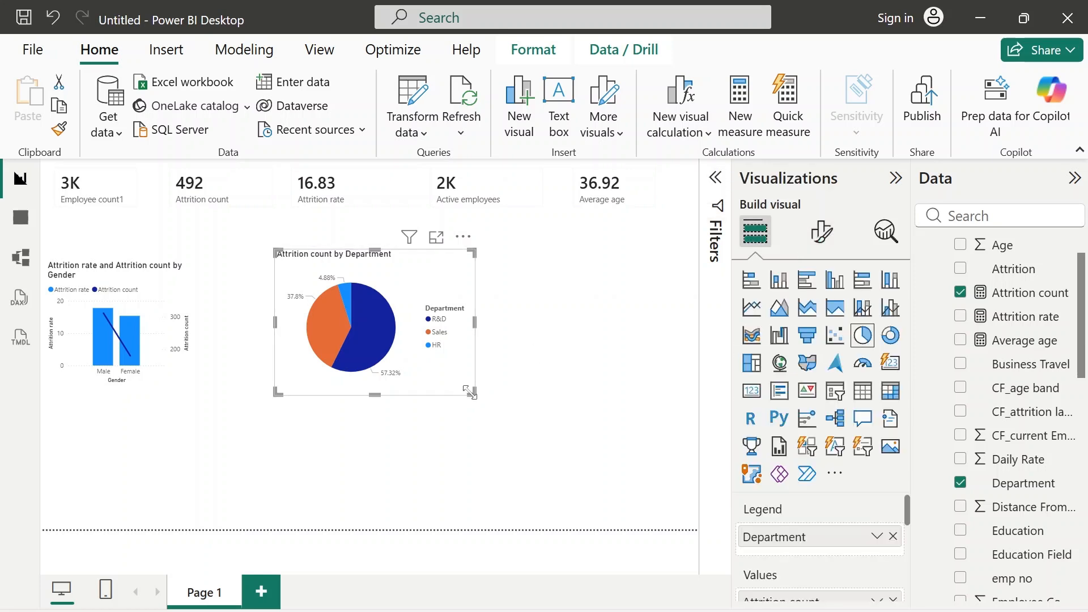
{"action": "left_click_drag", "start_coordinate": [472, 393], "coordinate": [447, 375]}
{"action": "left_click_drag", "start_coordinate": [389, 262], "coordinate": [335, 270]}
{"action": "left_click", "coordinate": [522, 379]}
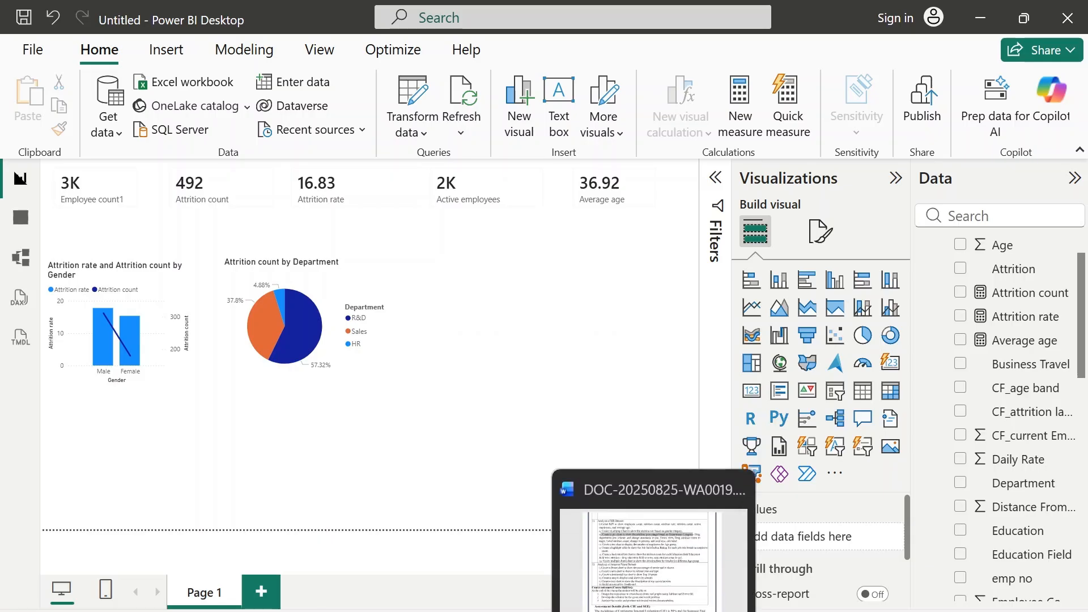
- Switch to the Word lab manual, highlight the bar chart task on number of employees by age group, and return to Power BI Desktop
{"action": "left_click", "coordinate": [641, 544]}
{"action": "left_click", "coordinate": [715, 262]}
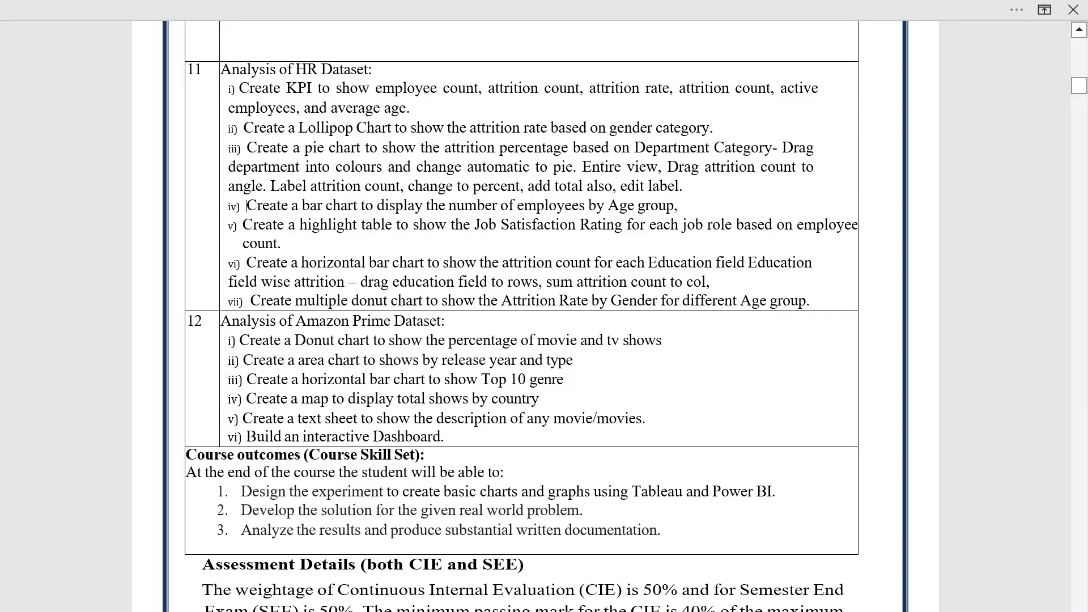
{"action": "left_click_drag", "start_coordinate": [246, 205], "coordinate": [674, 205]}
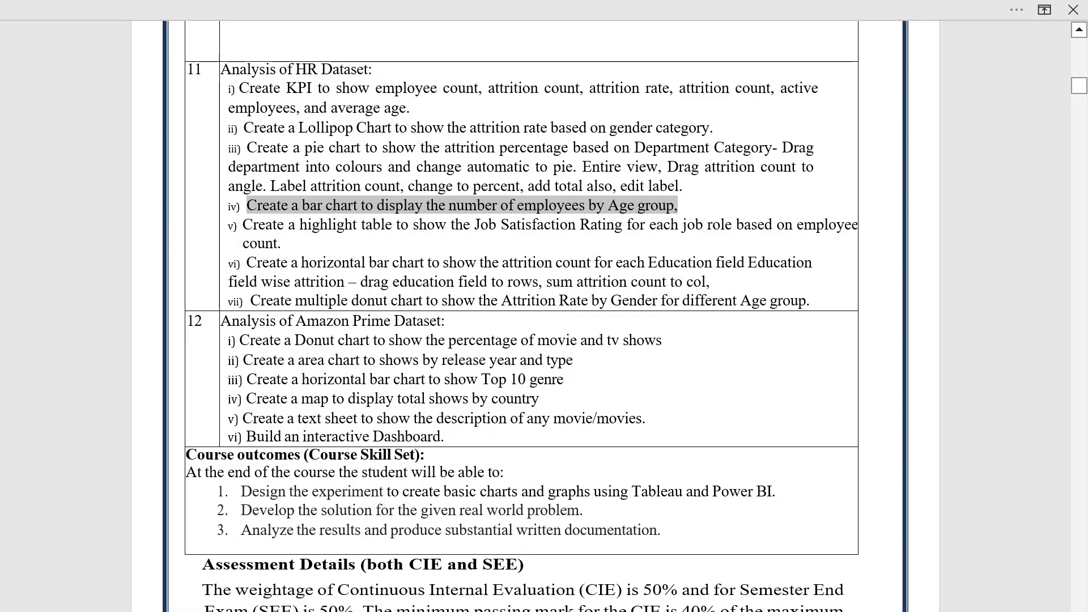
{"action": "mouse_move", "coordinate": [697, 611]}
{"action": "left_click", "coordinate": [692, 567]}
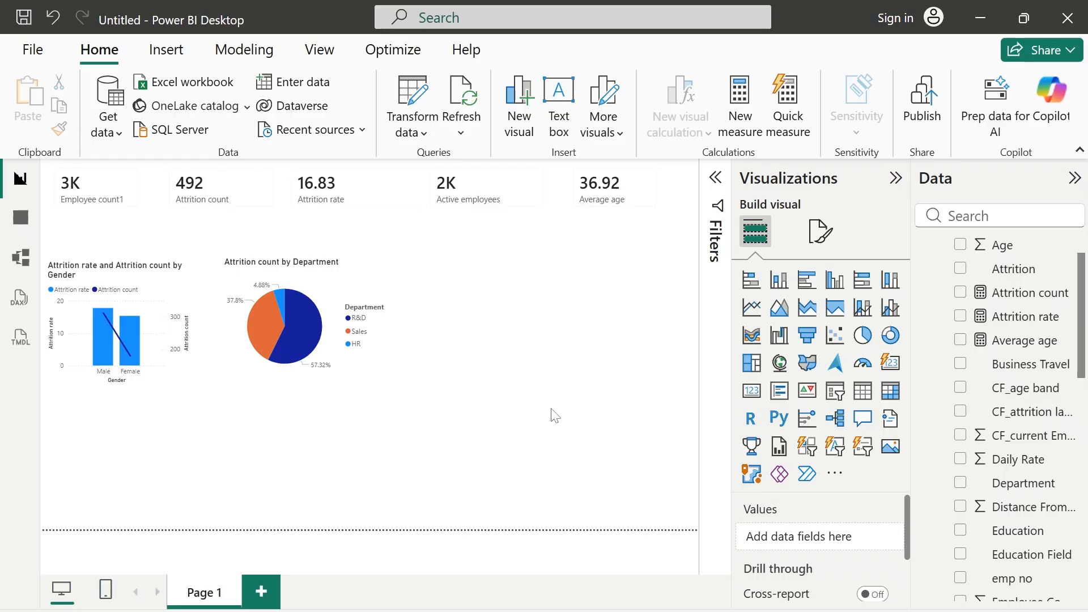
- Add a stacked bar chart beside the pie chart and group the Age field into bins of size 10
{"action": "left_click", "coordinate": [751, 280]}
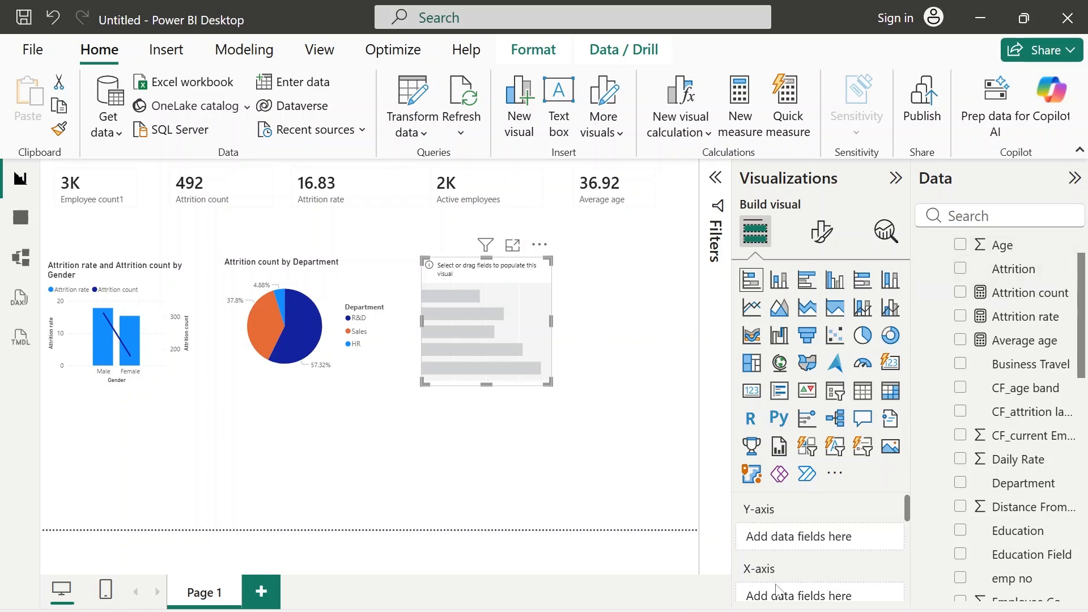
{"action": "scroll", "coordinate": [1014, 323], "scroll_direction": "up", "scroll_amount": 2}
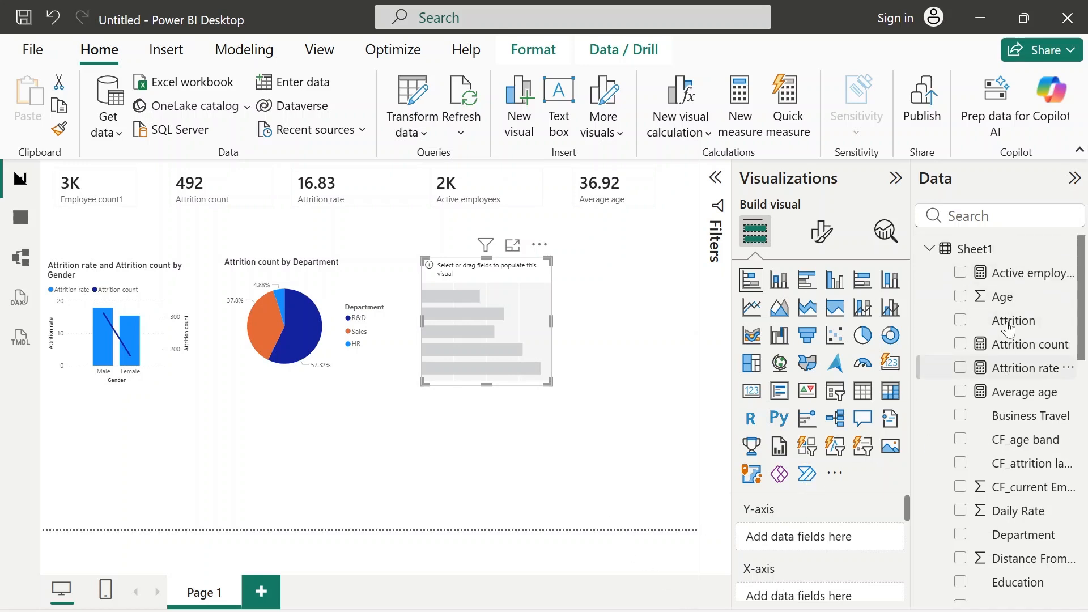
{"action": "right_click", "coordinate": [1034, 303]}
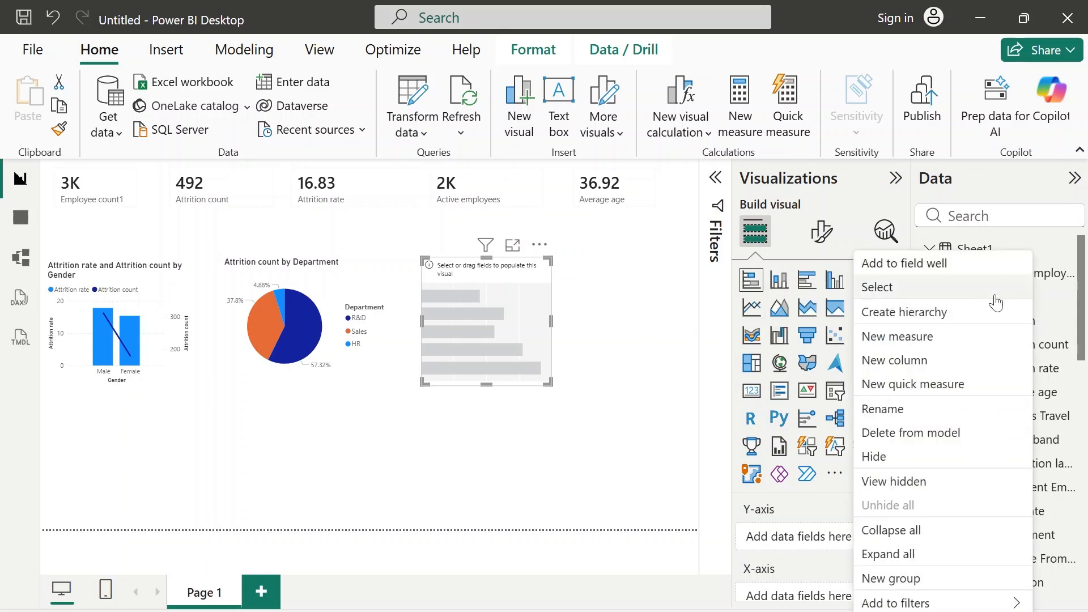
{"action": "left_click", "coordinate": [906, 580]}
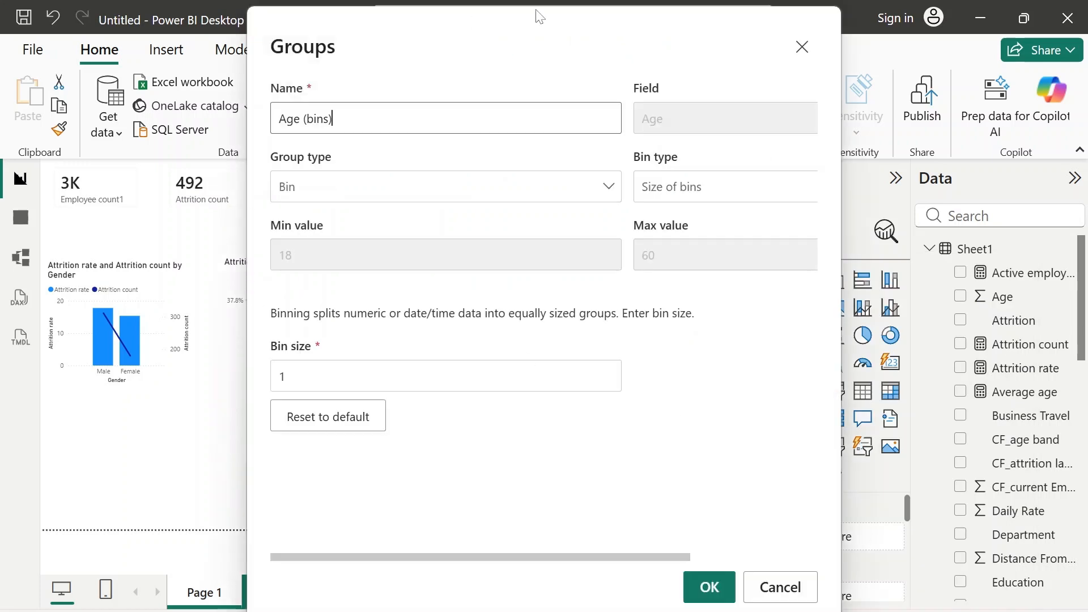
{"action": "left_click", "coordinate": [285, 376]}
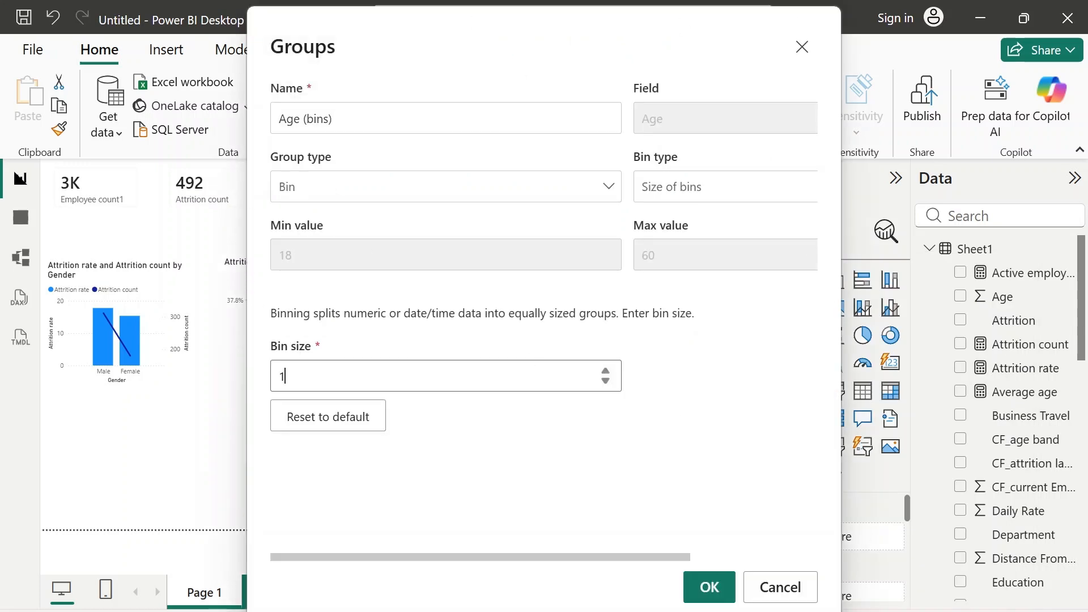
{"action": "type", "text": "0"}
{"action": "left_click", "coordinate": [712, 586]}
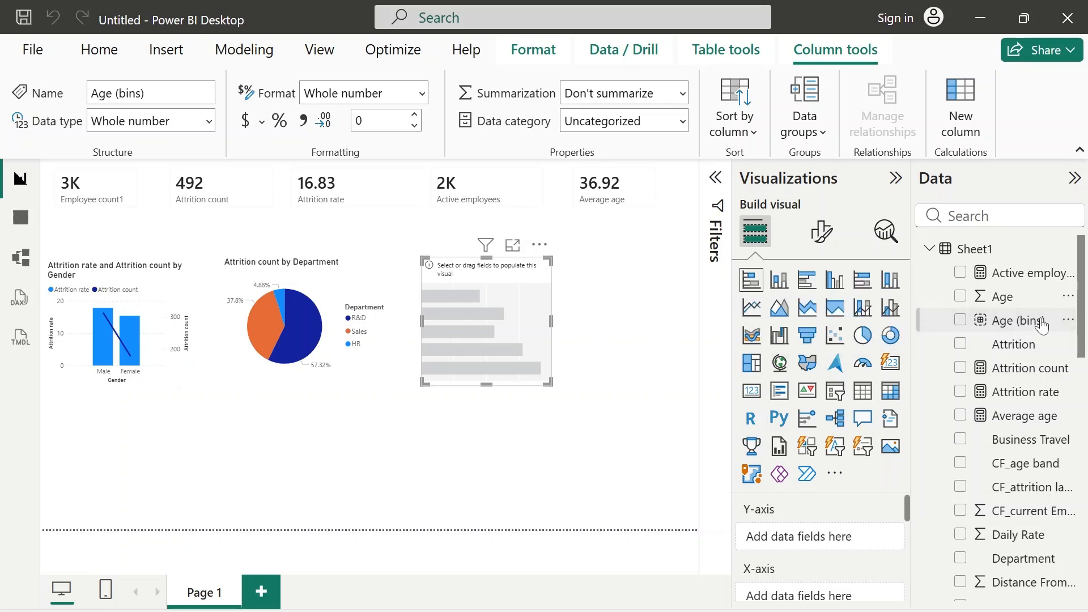
- Plot Employee count1 on the X-axis against Age (bins) on the Y-axis, widen the bar chart to the page's edge, and deselect it
{"action": "left_click_drag", "start_coordinate": [1041, 325], "coordinate": [865, 543]}
{"action": "scroll", "coordinate": [865, 543], "scroll_direction": "down", "scroll_amount": 1}
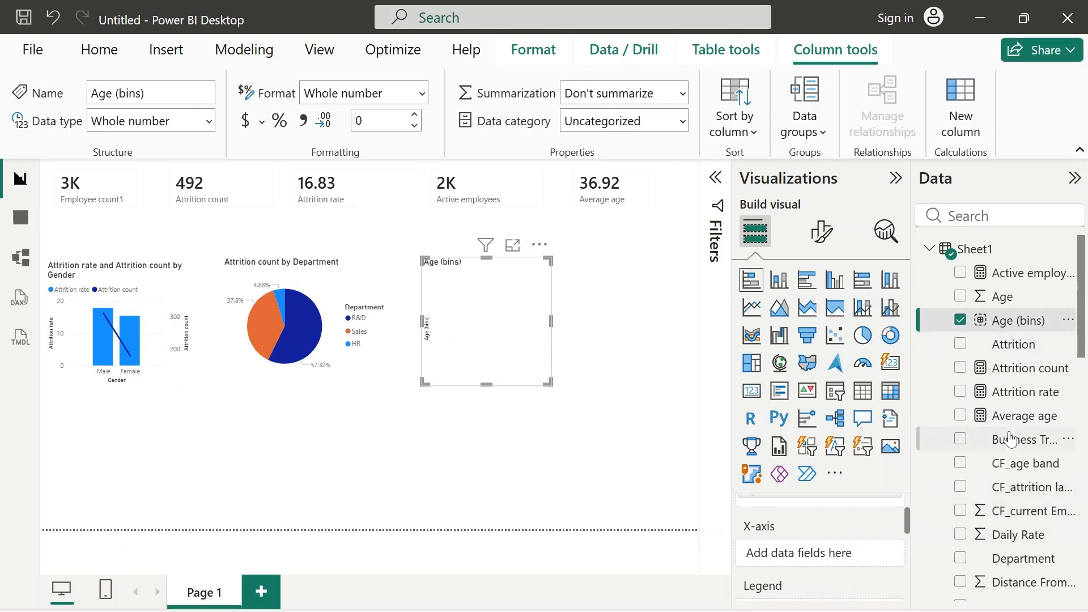
{"action": "scroll", "coordinate": [1008, 437], "scroll_direction": "down", "scroll_amount": 7}
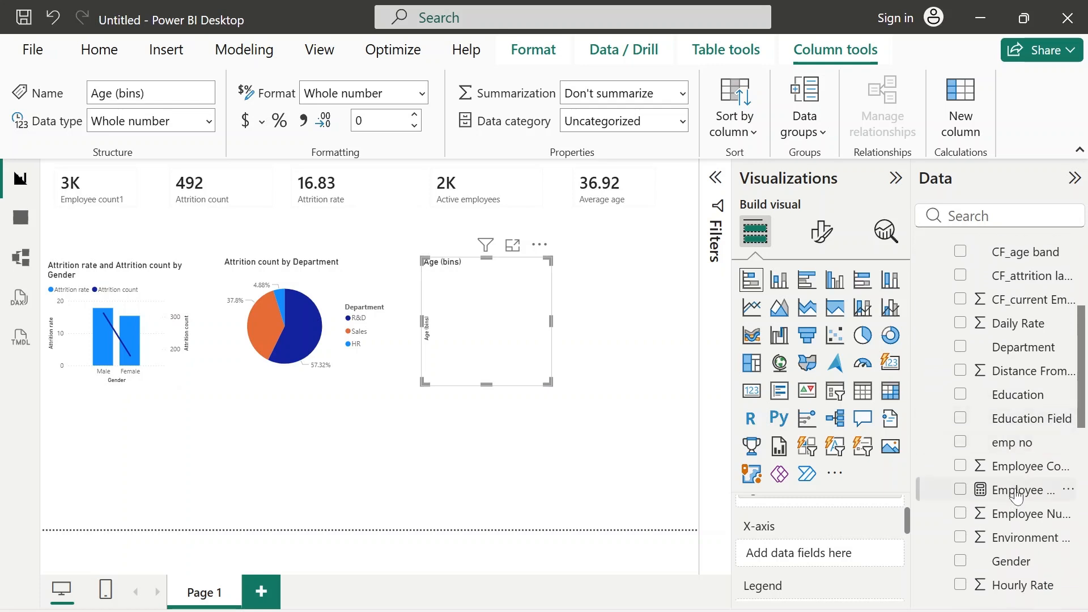
{"action": "left_click_drag", "start_coordinate": [1013, 501], "coordinate": [838, 558]}
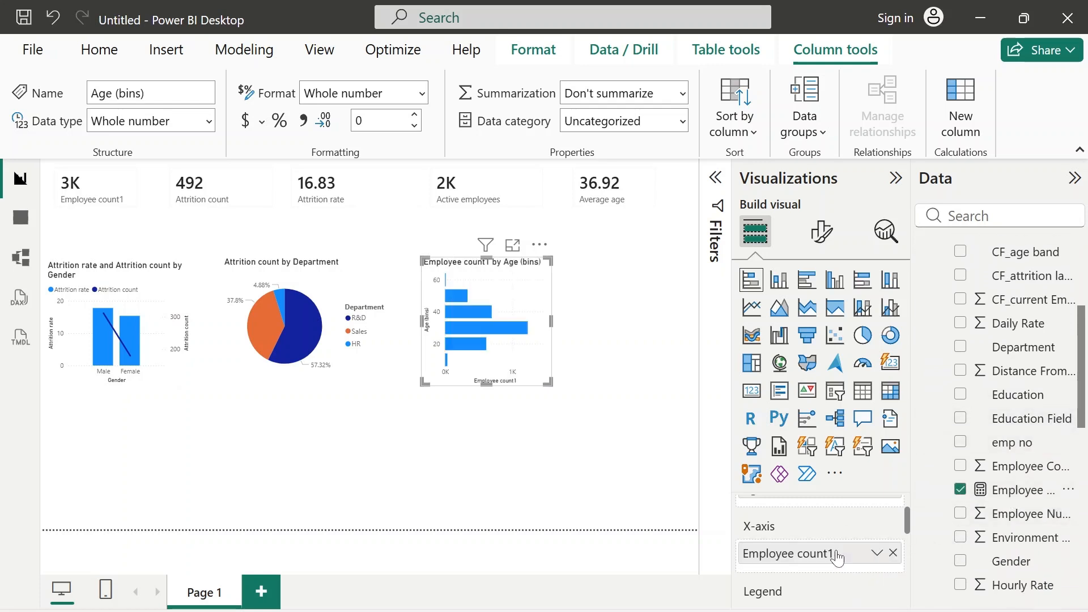
{"action": "left_click_drag", "start_coordinate": [552, 322], "coordinate": [678, 320]}
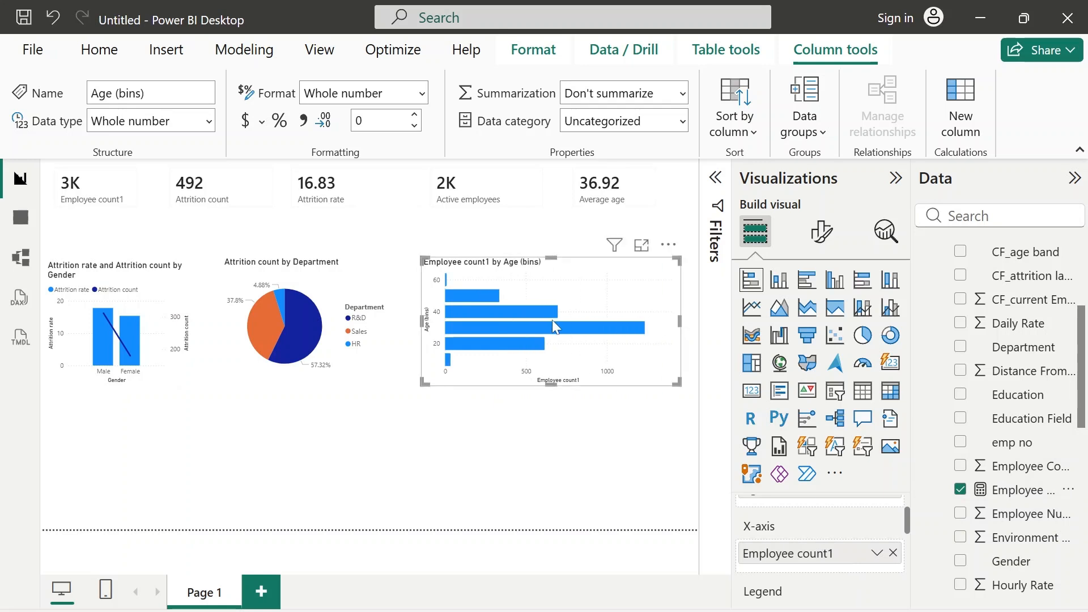
{"action": "left_click", "coordinate": [536, 467]}
- Switch to the Word lab manual, read the highlight table task on Job Satisfaction Rating per job role, and return to Power BI Desktop
{"action": "left_click", "coordinate": [651, 561]}
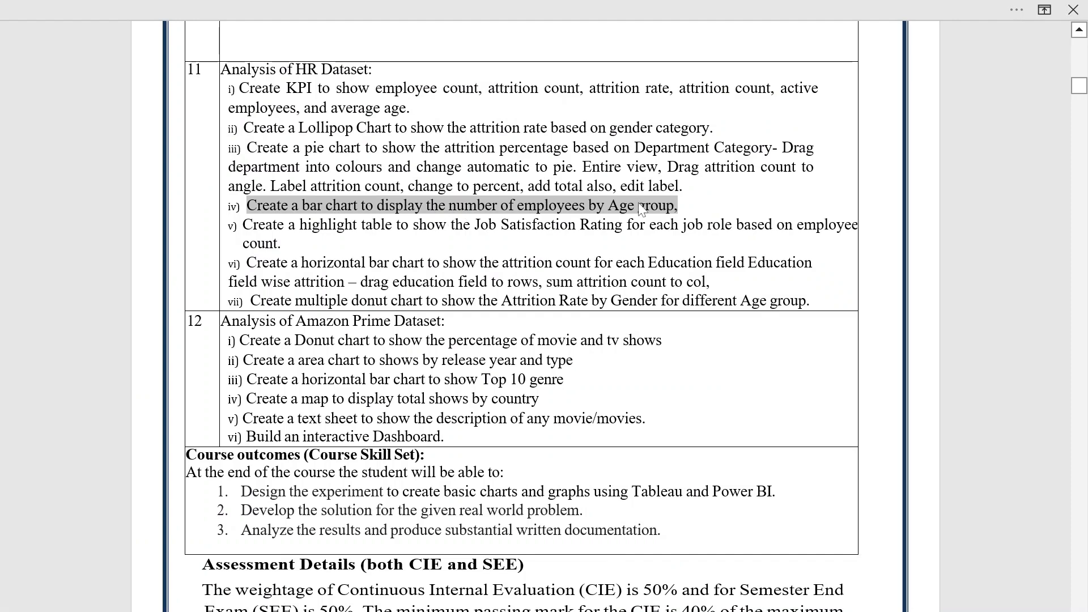
{"action": "left_click", "coordinate": [563, 262]}
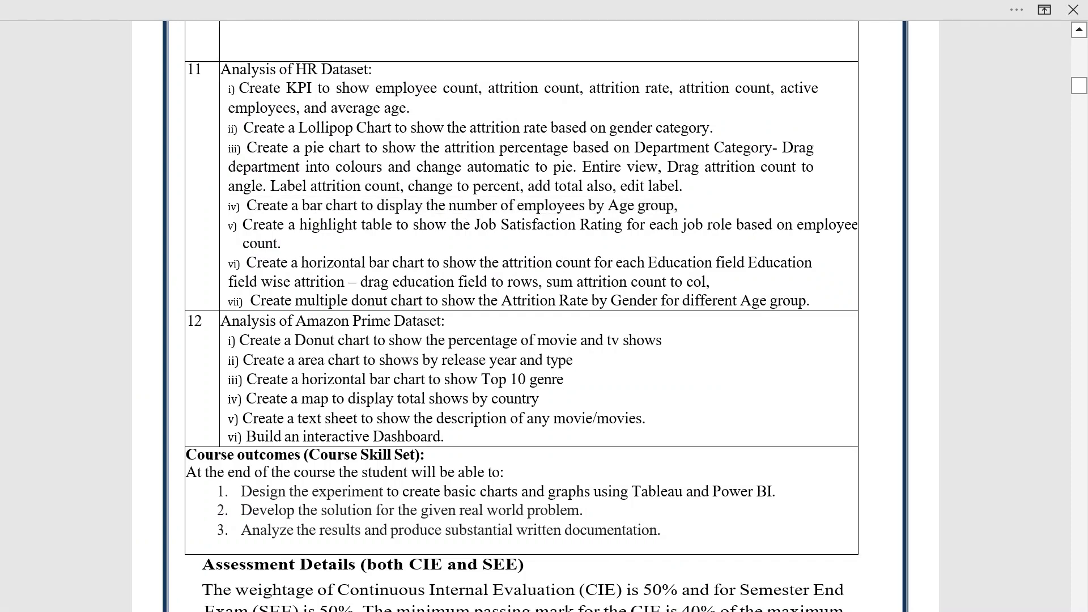
{"action": "left_click_drag", "start_coordinate": [243, 224], "coordinate": [854, 227]}
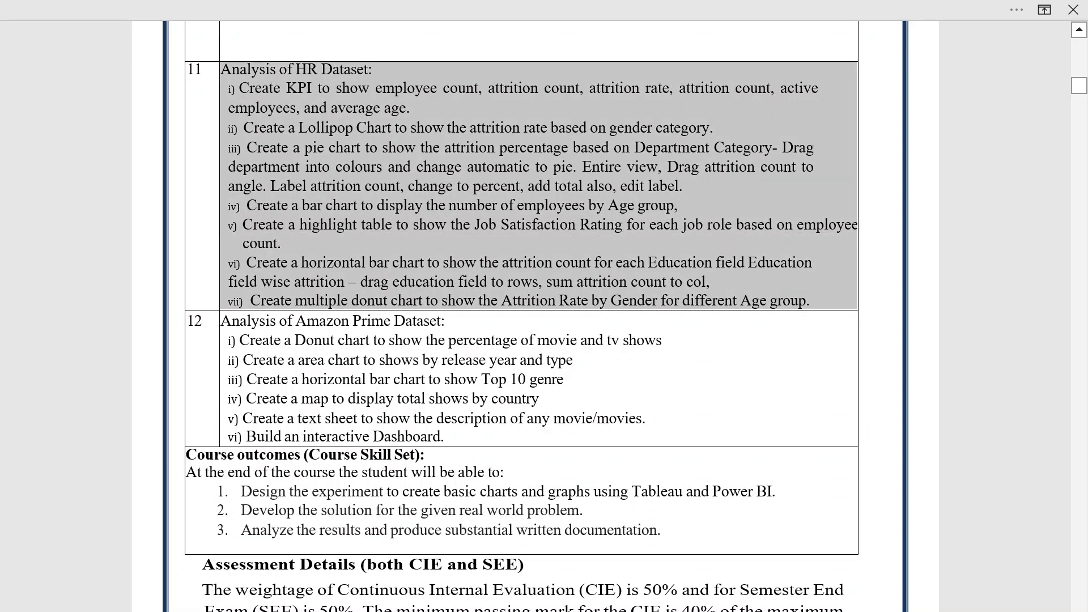
{"action": "left_click", "coordinate": [284, 243]}
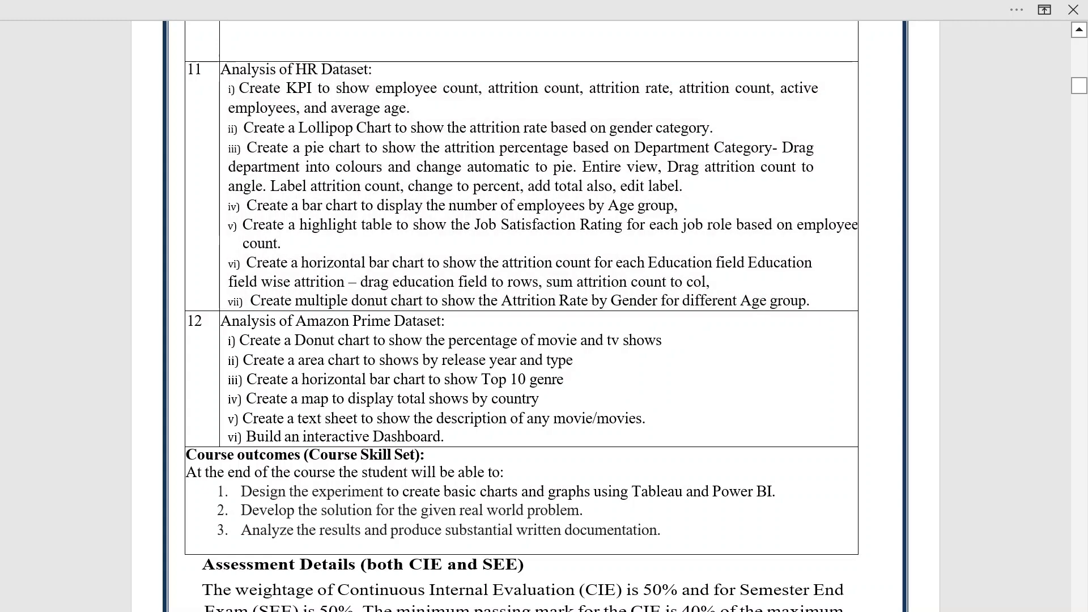
{"action": "left_click", "coordinate": [674, 605]}
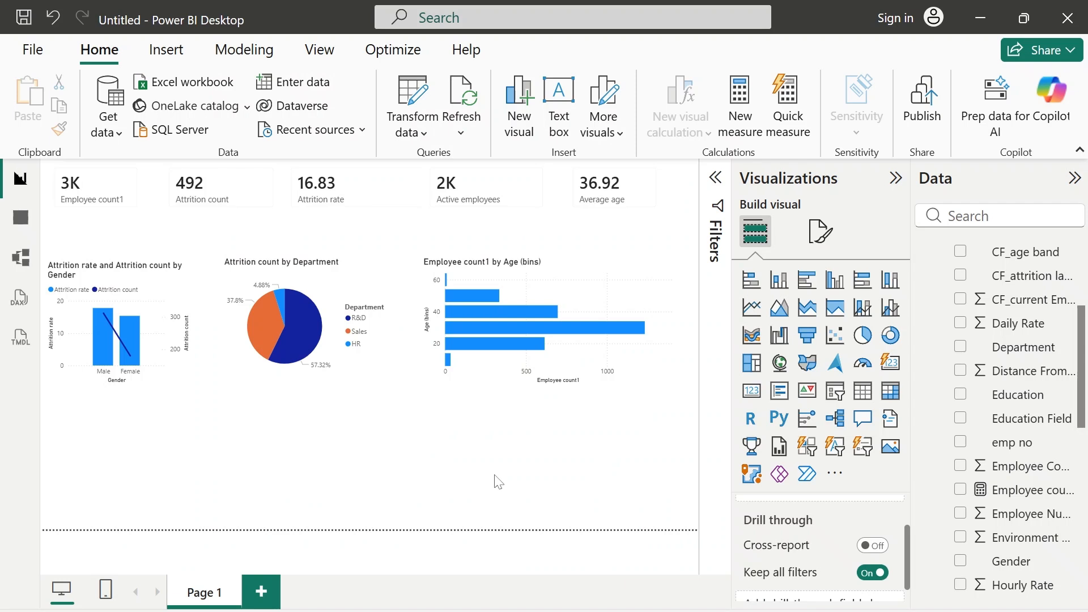
- Add a matrix visual below the combo chart with Job Role as rows and Job Satisfaction as columns
{"action": "left_click", "coordinate": [891, 392]}
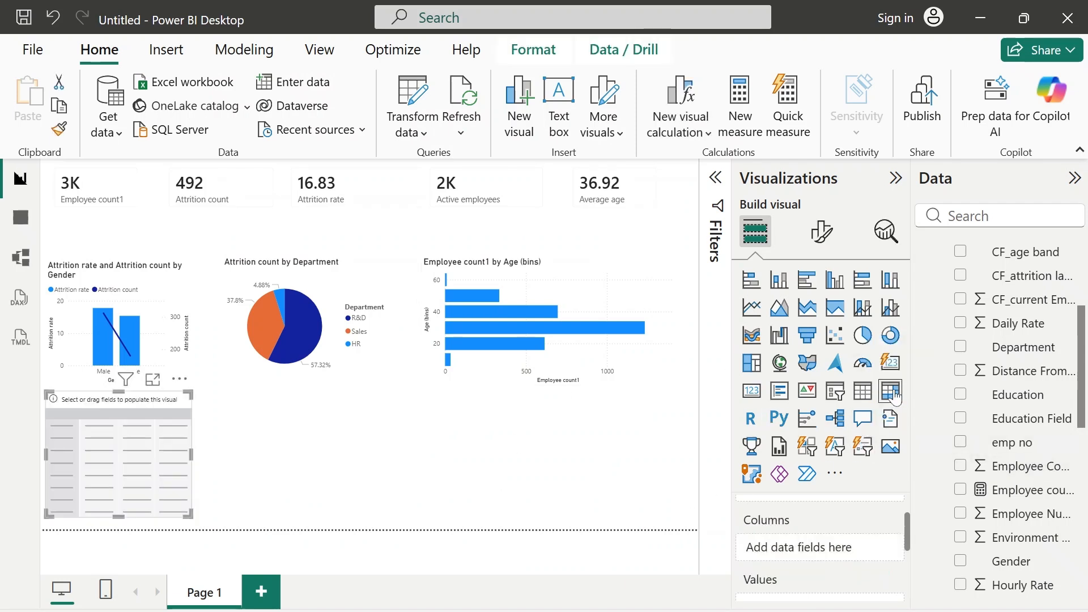
{"action": "scroll", "coordinate": [812, 531], "scroll_direction": "up", "scroll_amount": 1}
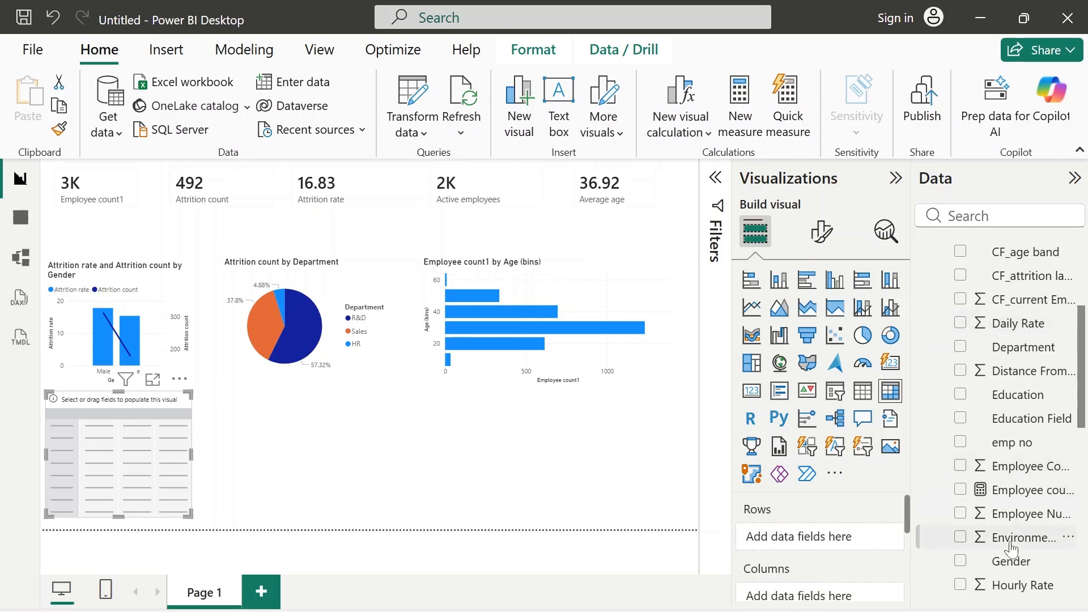
{"action": "scroll", "coordinate": [1011, 549], "scroll_direction": "down", "scroll_amount": 3}
{"action": "scroll", "coordinate": [1011, 549], "scroll_direction": "down", "scroll_amount": 2}
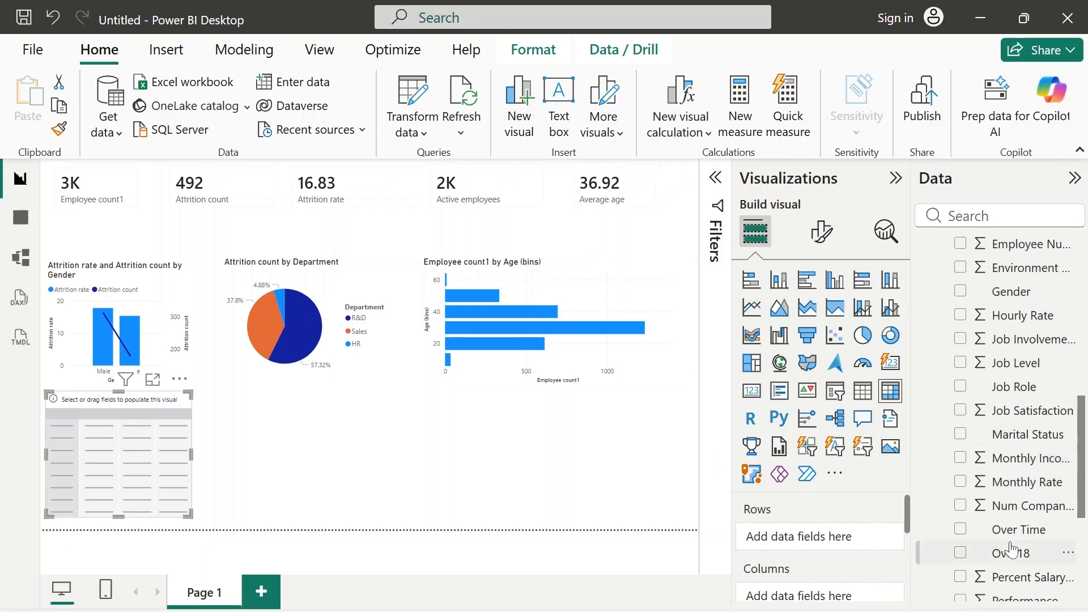
{"action": "left_click_drag", "start_coordinate": [1030, 384], "coordinate": [848, 553]}
{"action": "scroll", "coordinate": [849, 552], "scroll_direction": "down", "scroll_amount": 1}
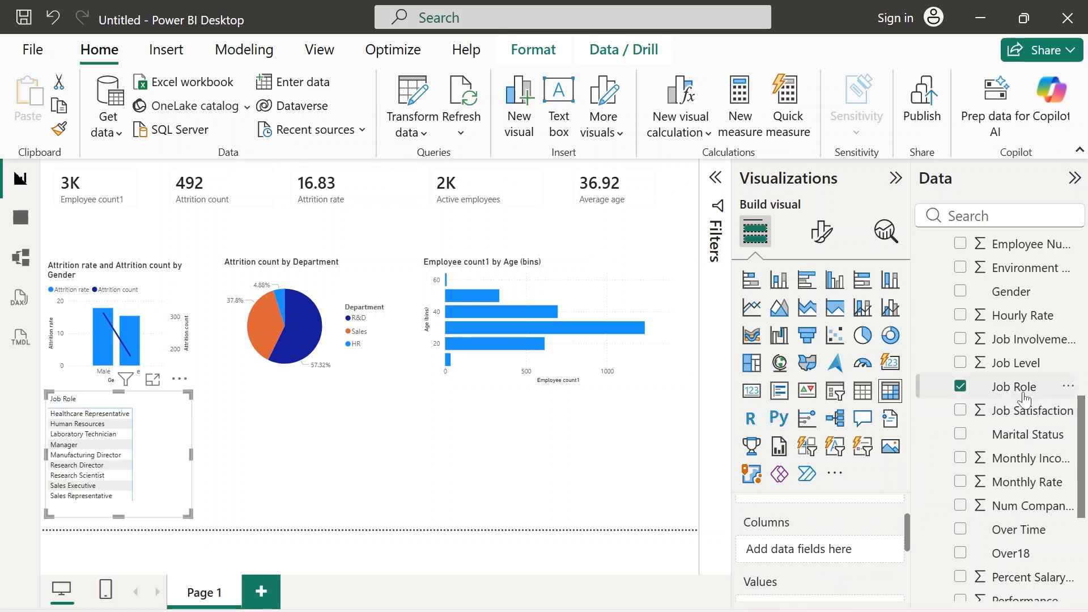
{"action": "left_click_drag", "start_coordinate": [1014, 411], "coordinate": [837, 555]}
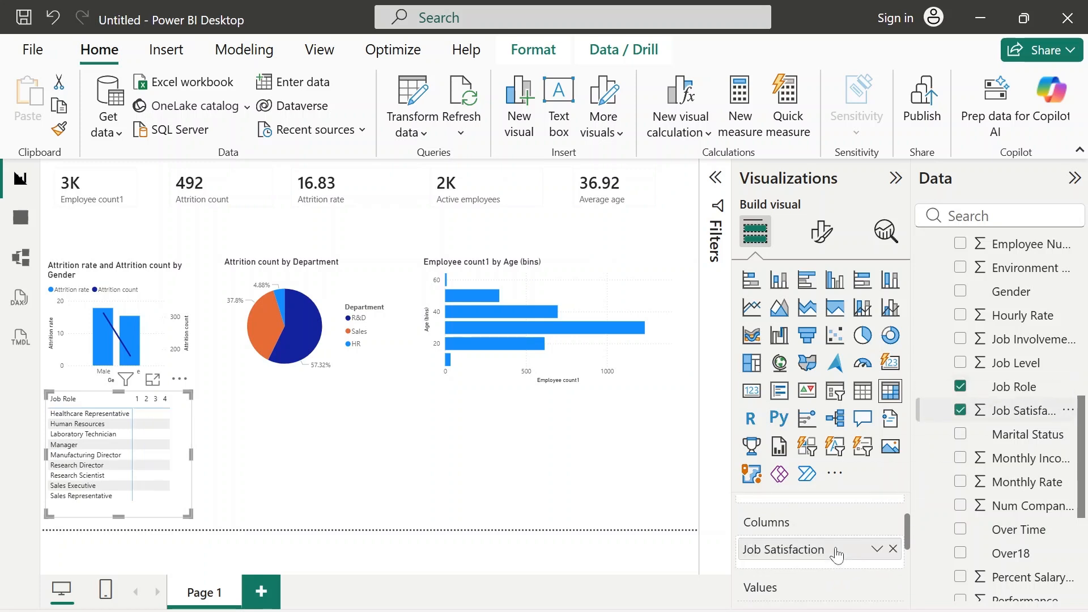
- Add Employee count1 as the matrix values, widen the matrix to fit the Total column, and deselect it
{"action": "scroll", "coordinate": [837, 555], "scroll_direction": "down", "scroll_amount": 3}
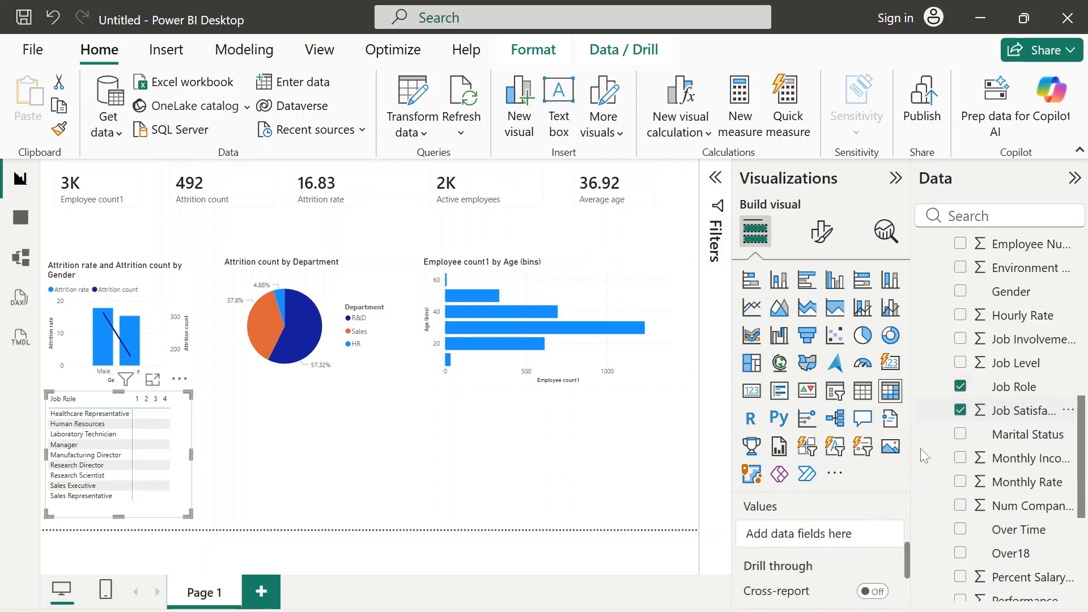
{"action": "scroll", "coordinate": [992, 369], "scroll_direction": "up", "scroll_amount": 3}
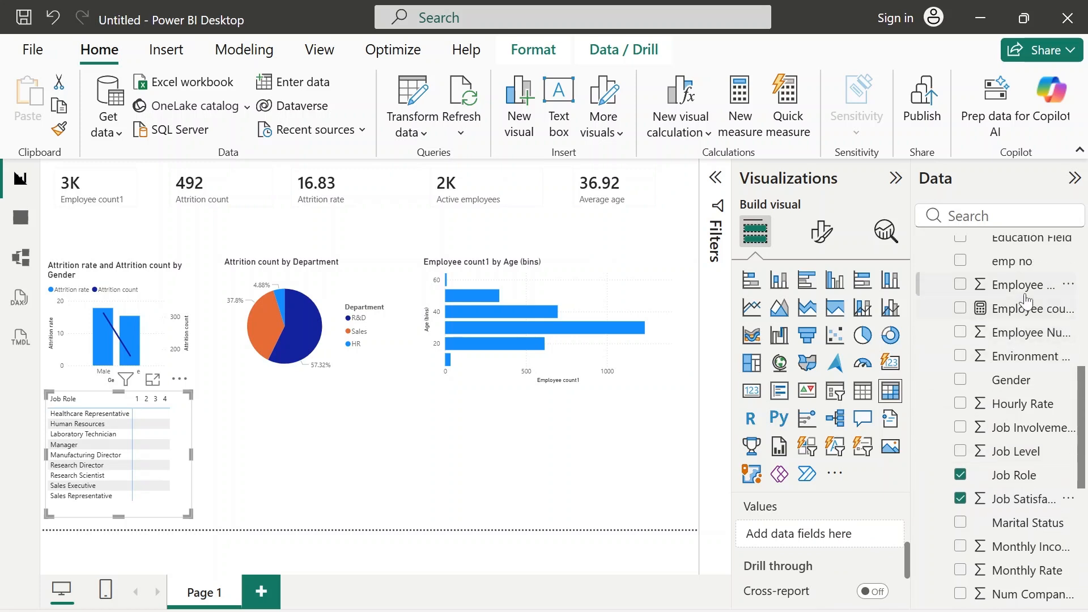
{"action": "left_click_drag", "start_coordinate": [1011, 311], "coordinate": [841, 541]}
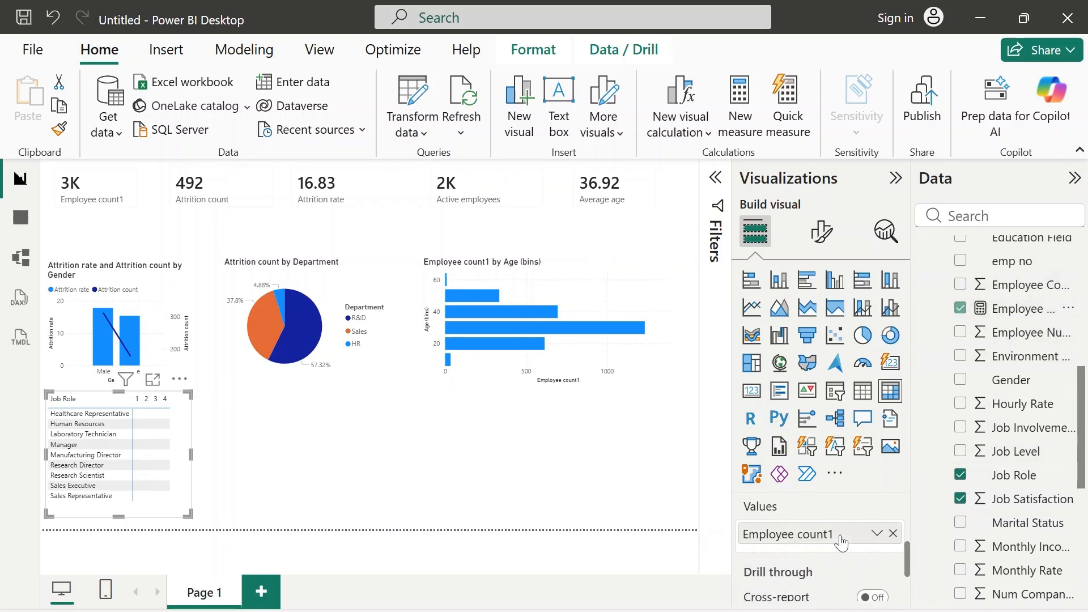
{"action": "left_click_drag", "start_coordinate": [193, 452], "coordinate": [241, 469]}
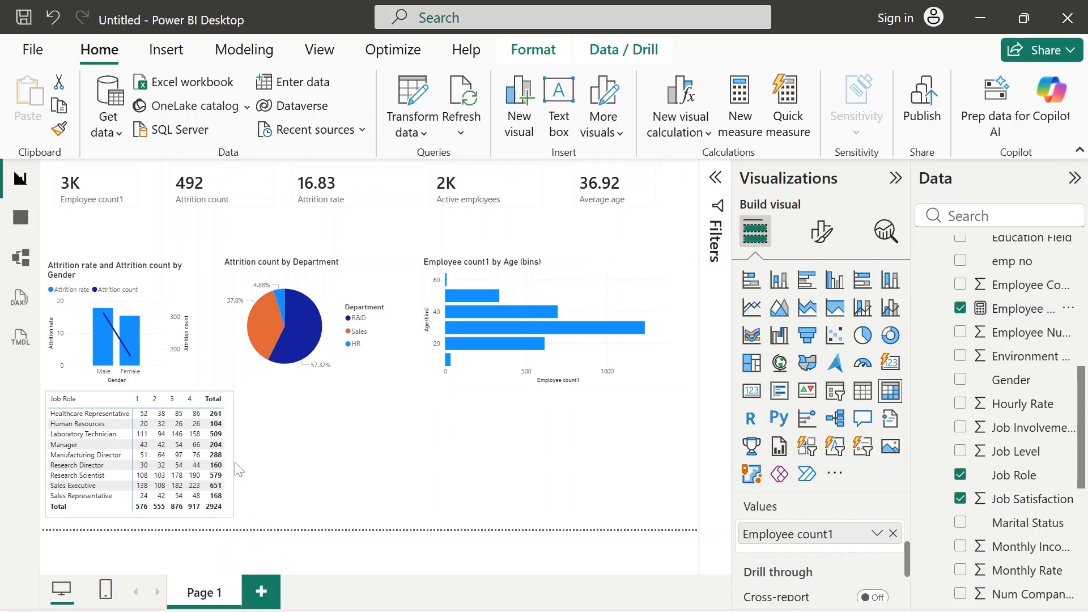
{"action": "left_click", "coordinate": [290, 474]}
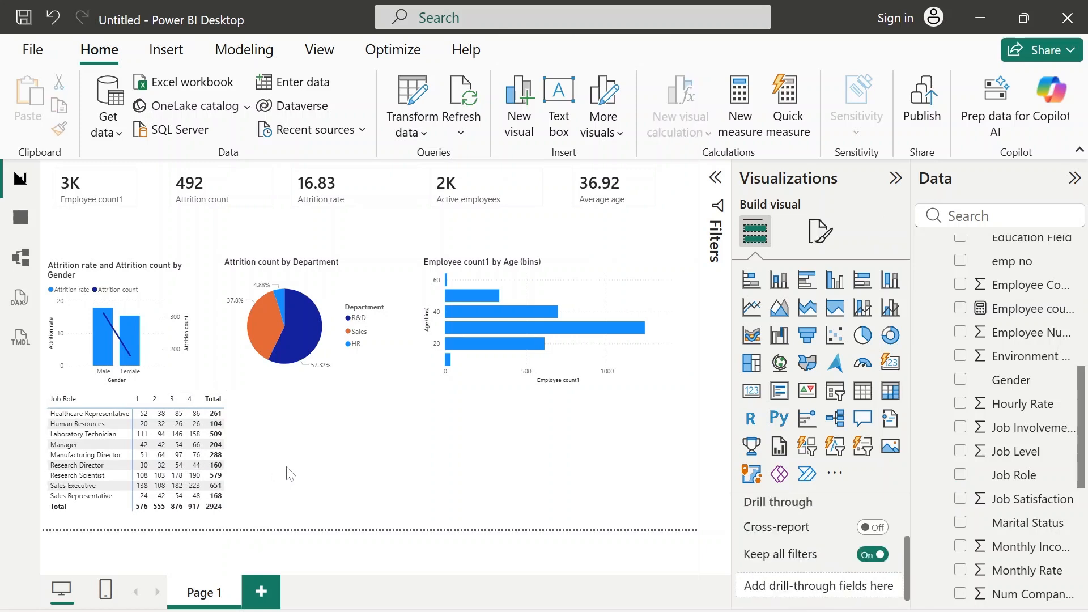
- Switch to the Word lab manual, highlight the horizontal bar chart task on attrition count per Education field, and return to Power BI Desktop
{"action": "left_click", "coordinate": [653, 611]}
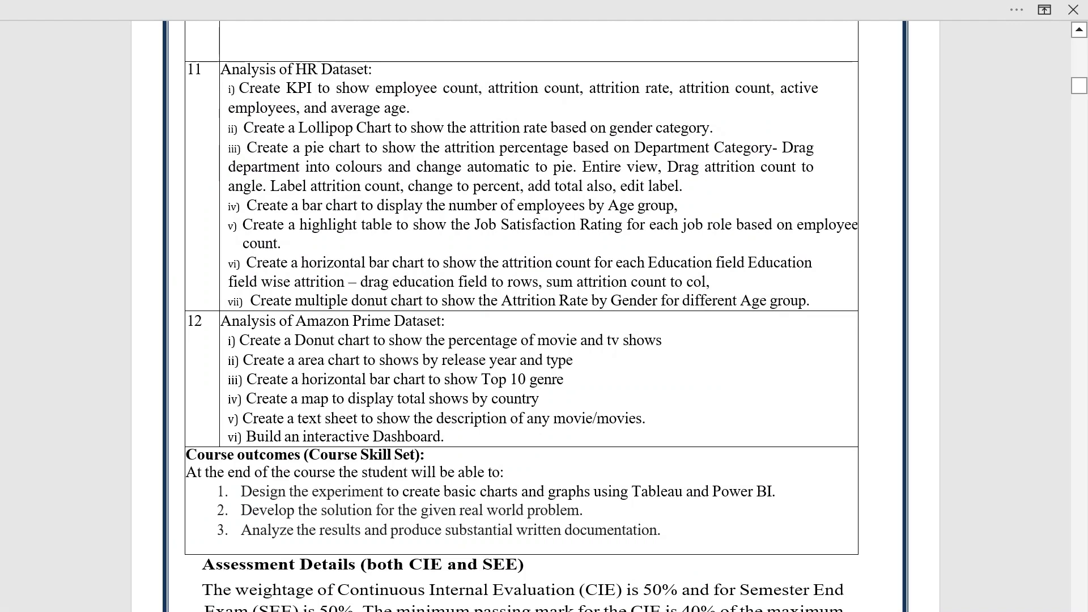
{"action": "left_click_drag", "start_coordinate": [246, 262], "coordinate": [706, 281]}
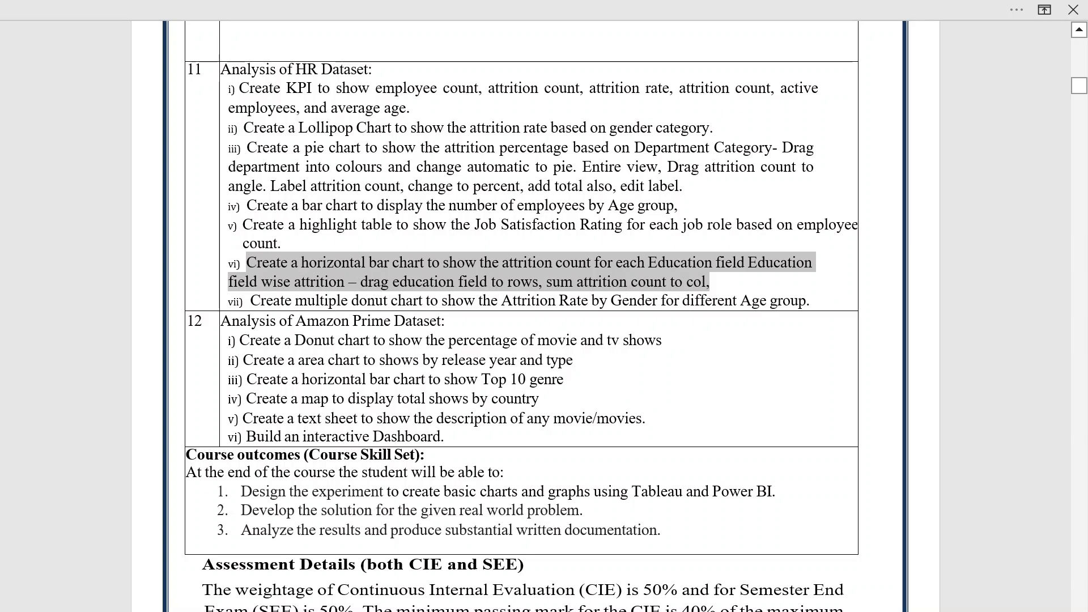
{"action": "mouse_move", "coordinate": [697, 610]}
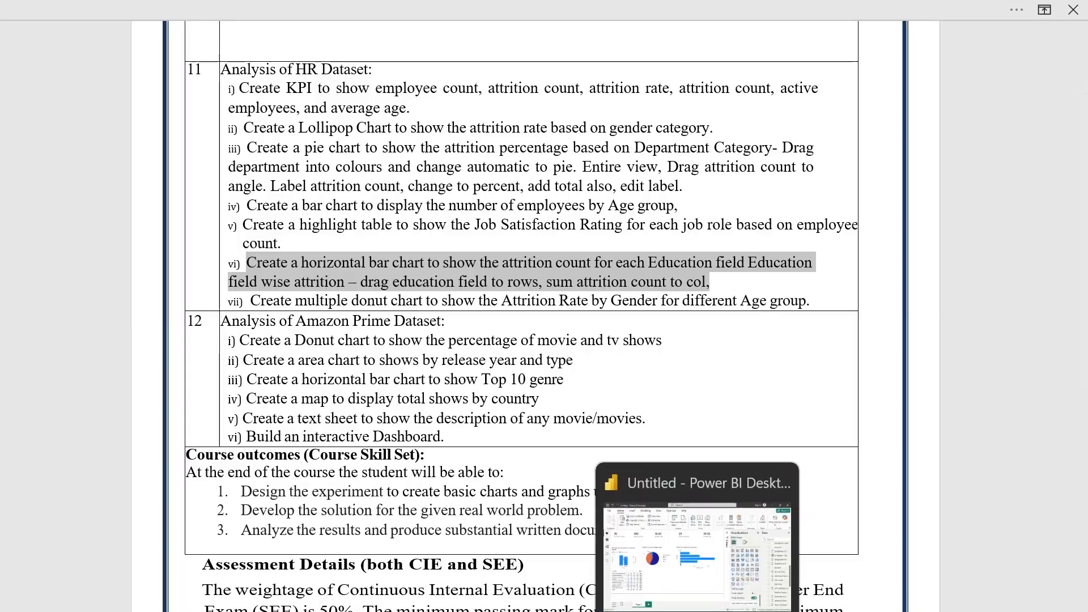
{"action": "left_click", "coordinate": [686, 550]}
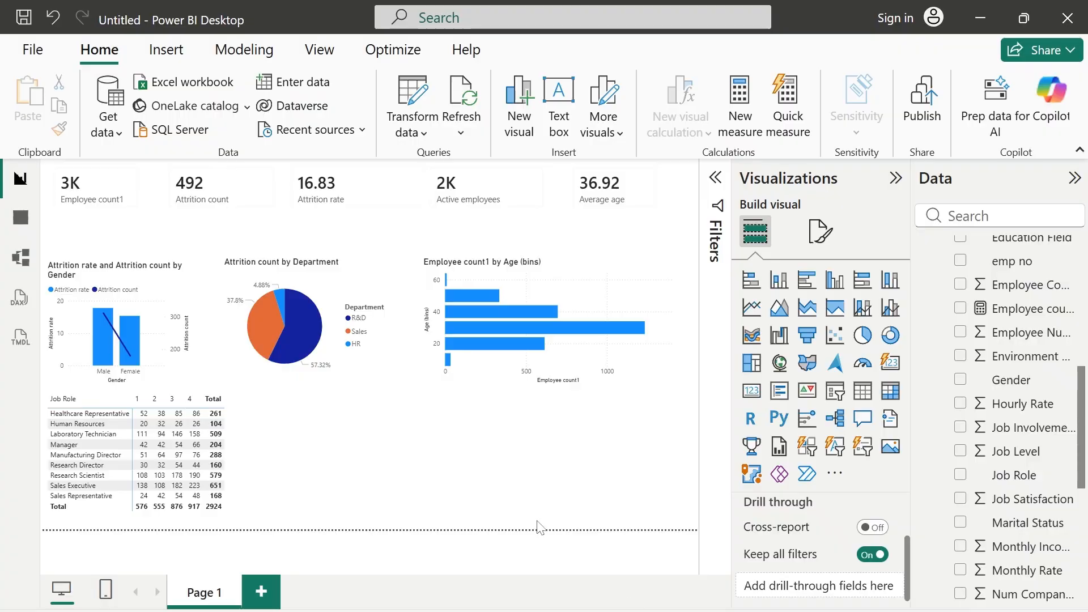
- Add a stacked bar chart beside the matrix with Education Field on the Y-axis
{"action": "left_click", "coordinate": [750, 281]}
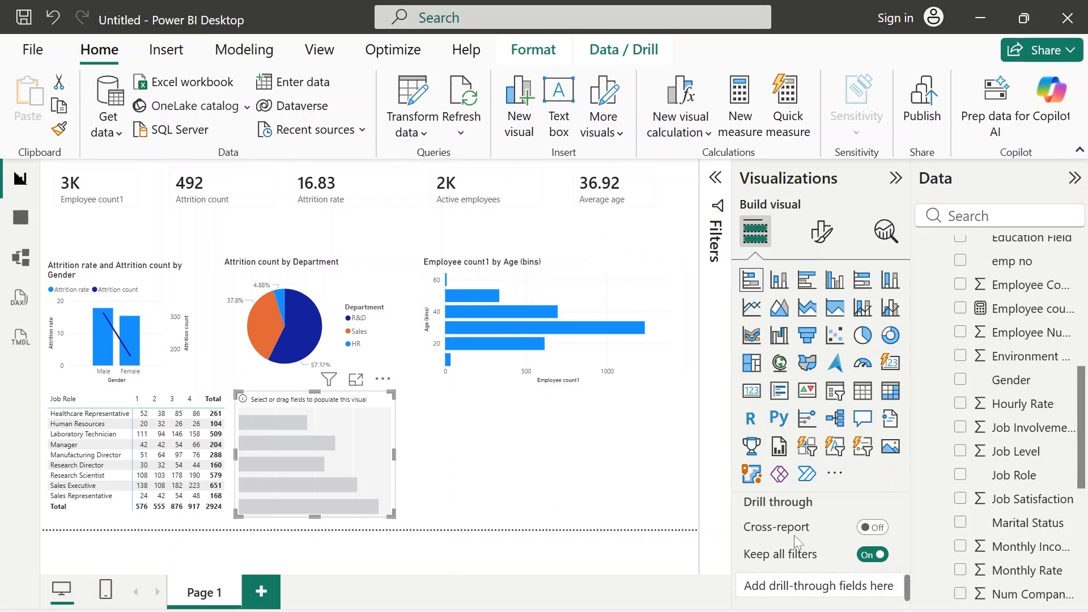
{"action": "scroll", "coordinate": [796, 539], "scroll_direction": "up", "scroll_amount": 5}
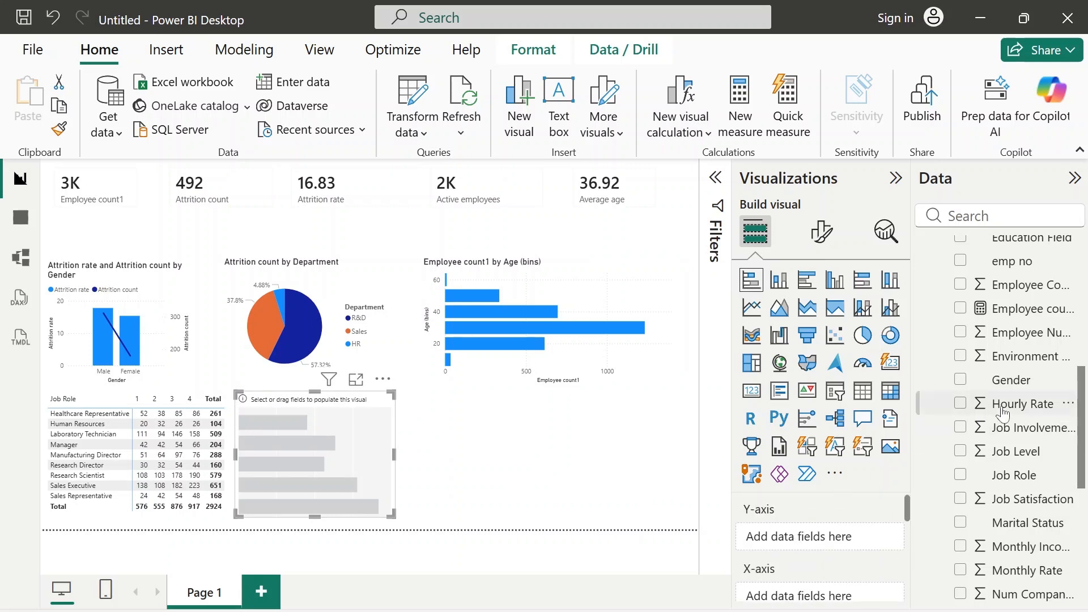
{"action": "scroll", "coordinate": [1003, 414], "scroll_direction": "up", "scroll_amount": 4}
{"action": "scroll", "coordinate": [1003, 413], "scroll_direction": "down", "scroll_amount": 2}
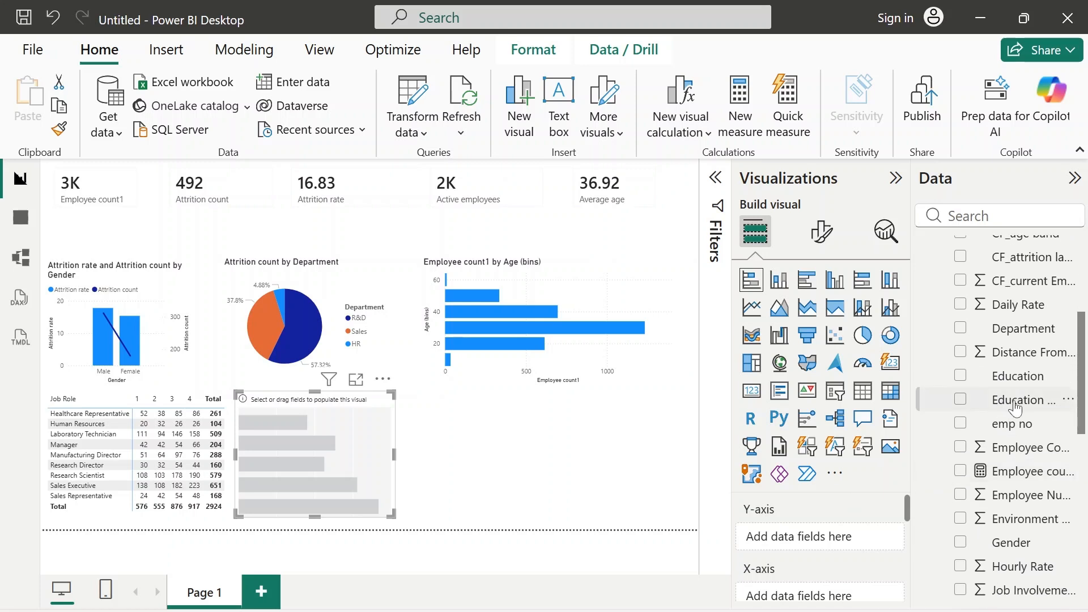
{"action": "left_click_drag", "start_coordinate": [1014, 400], "coordinate": [843, 537]}
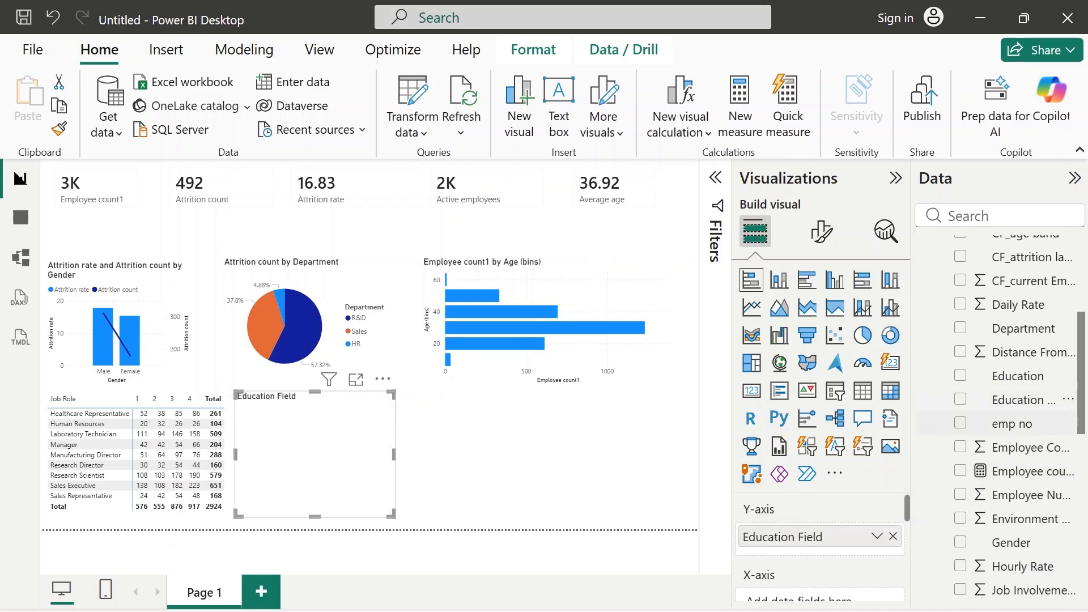
- Recheck the highlighted Education field task in the Word lab manual and return to Power BI Desktop
{"action": "mouse_move", "coordinate": [654, 609]}
{"action": "left_click", "coordinate": [654, 558]}
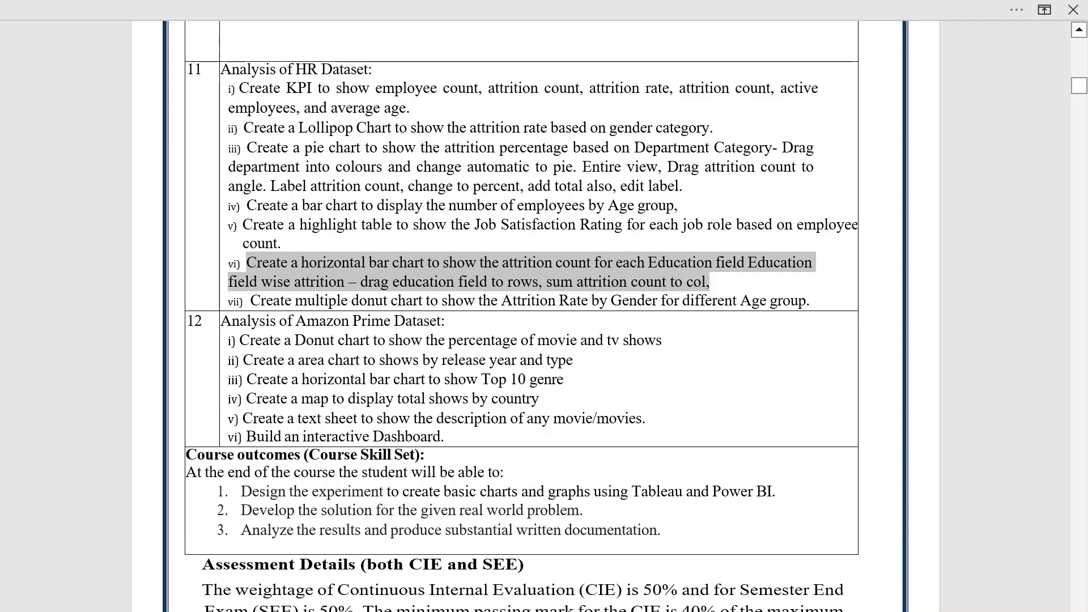
{"action": "mouse_move", "coordinate": [697, 609]}
{"action": "left_click", "coordinate": [698, 544]}
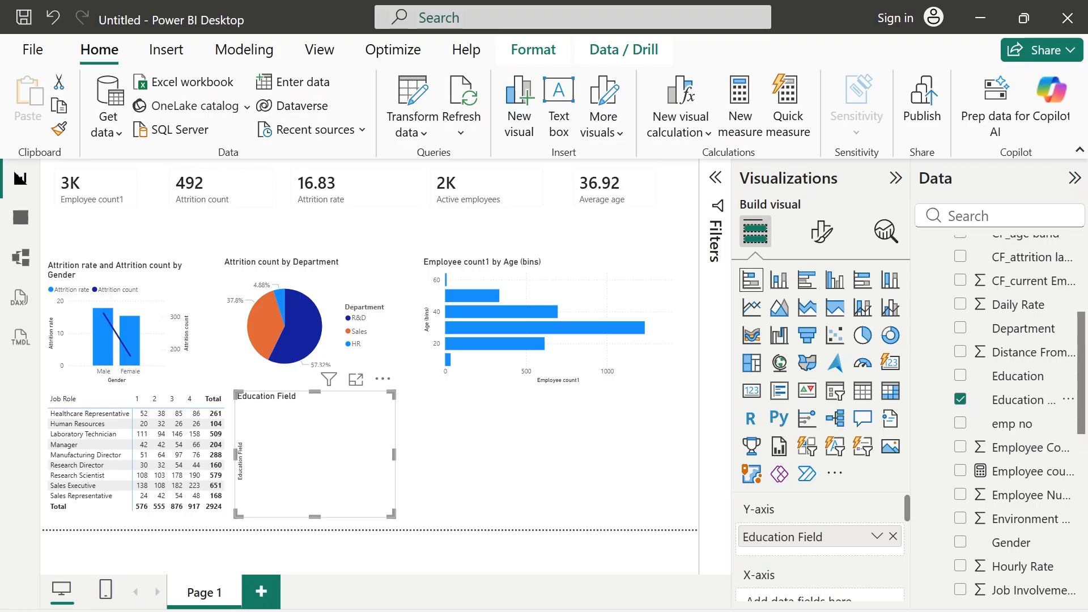
- Put Attrition count on the Education Field chart's X-axis, widen the chart slightly, and deselect it
{"action": "scroll", "coordinate": [824, 564], "scroll_direction": "down", "scroll_amount": 1}
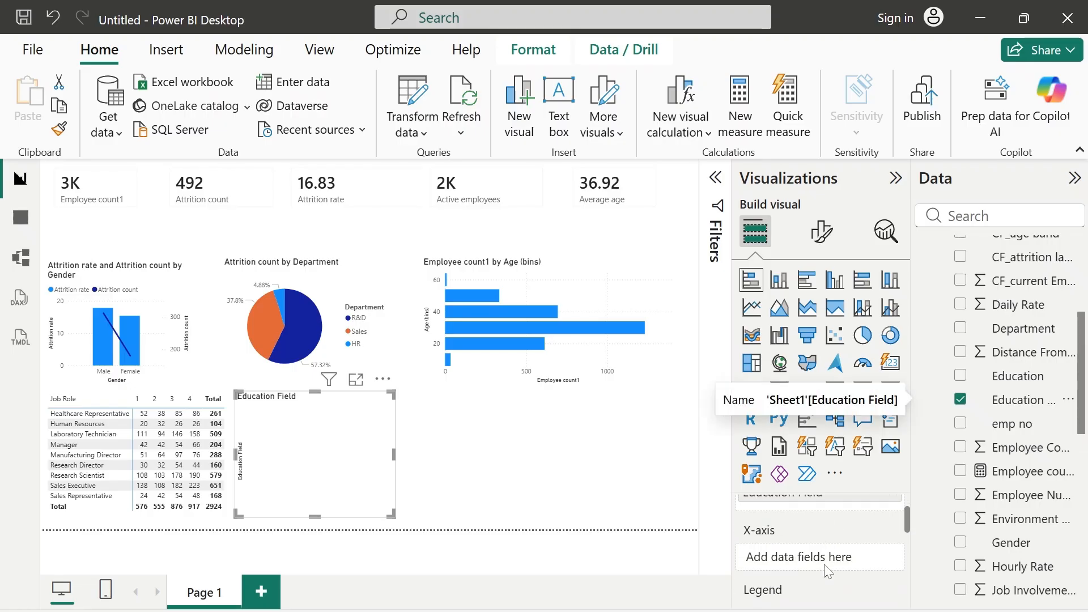
{"action": "scroll", "coordinate": [1024, 314], "scroll_direction": "up", "scroll_amount": 3}
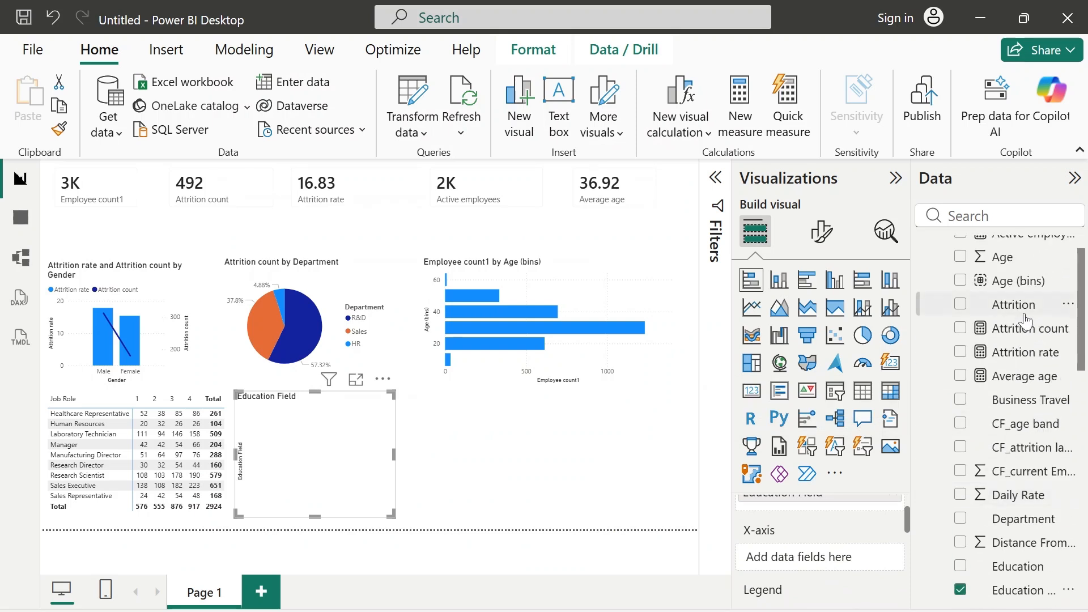
{"action": "left_click_drag", "start_coordinate": [1026, 331], "coordinate": [827, 558]}
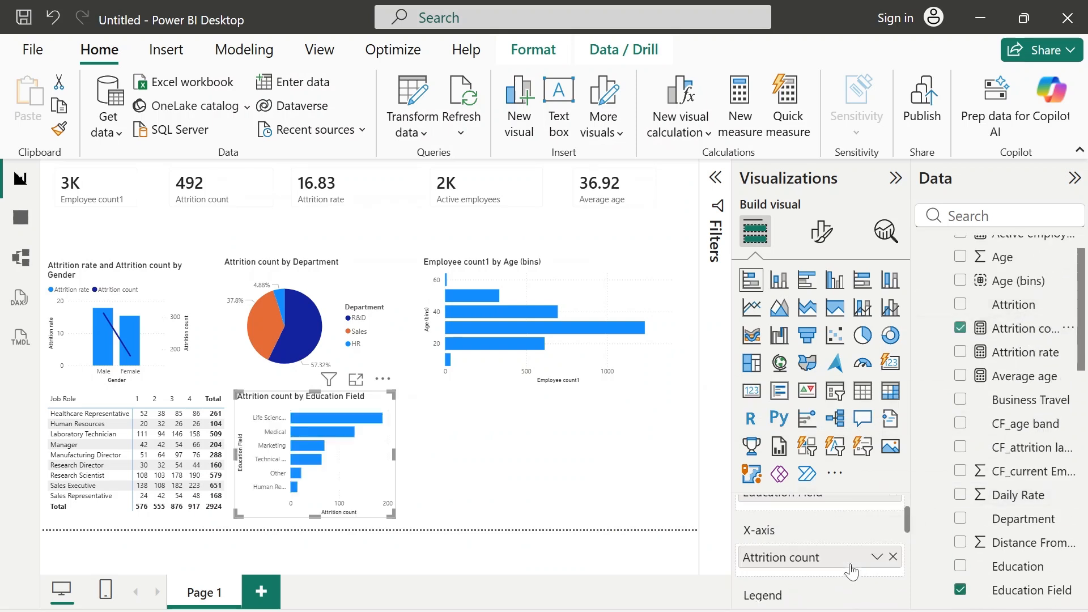
{"action": "left_click_drag", "start_coordinate": [394, 451], "coordinate": [442, 458]}
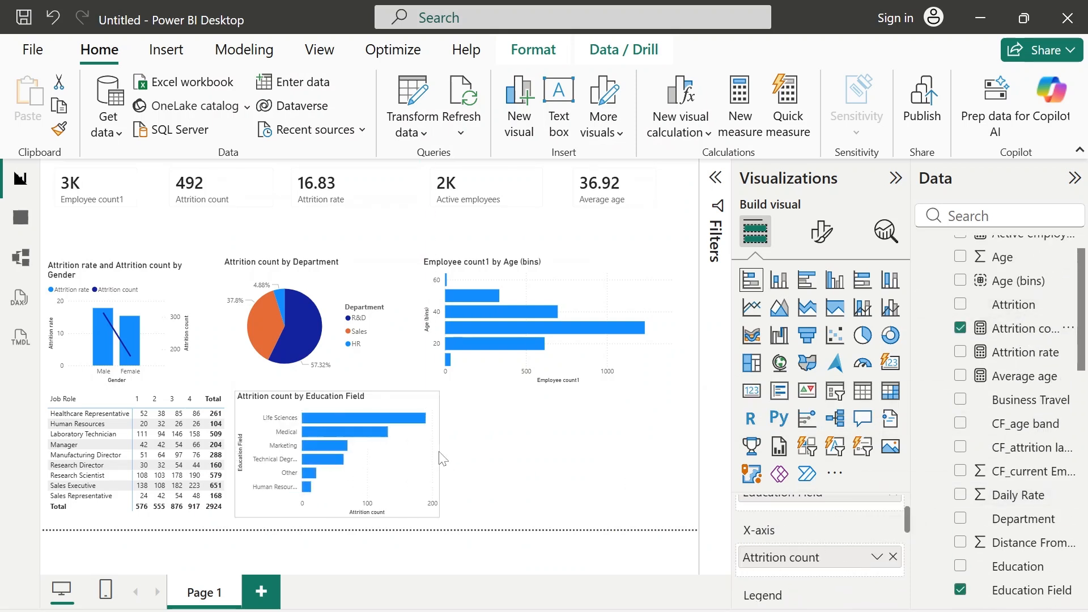
{"action": "left_click", "coordinate": [531, 441]}
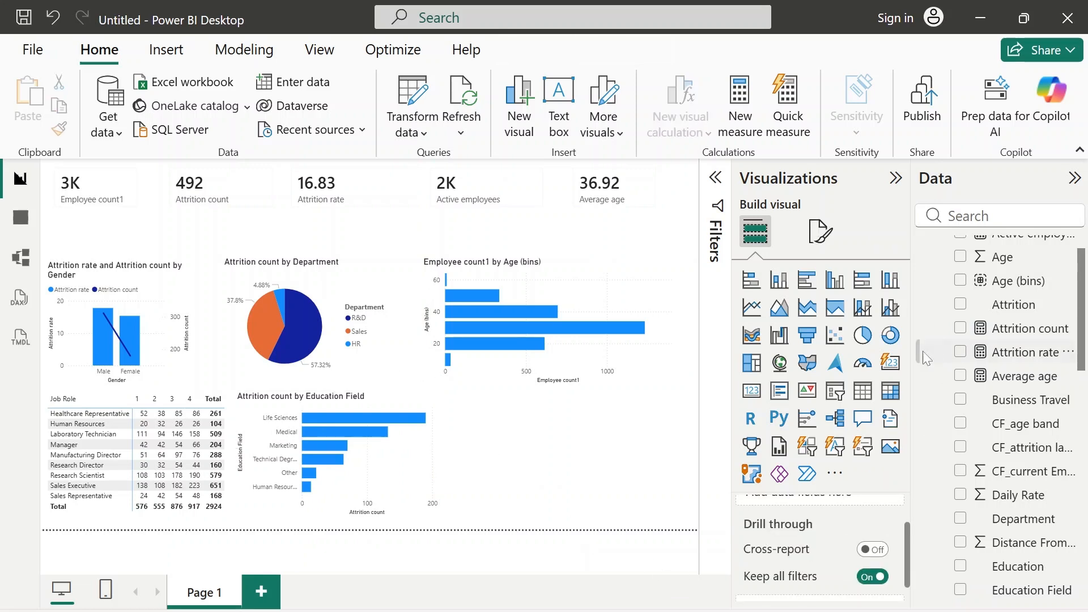
{"action": "scroll", "coordinate": [838, 546], "scroll_direction": "up", "scroll_amount": 1}
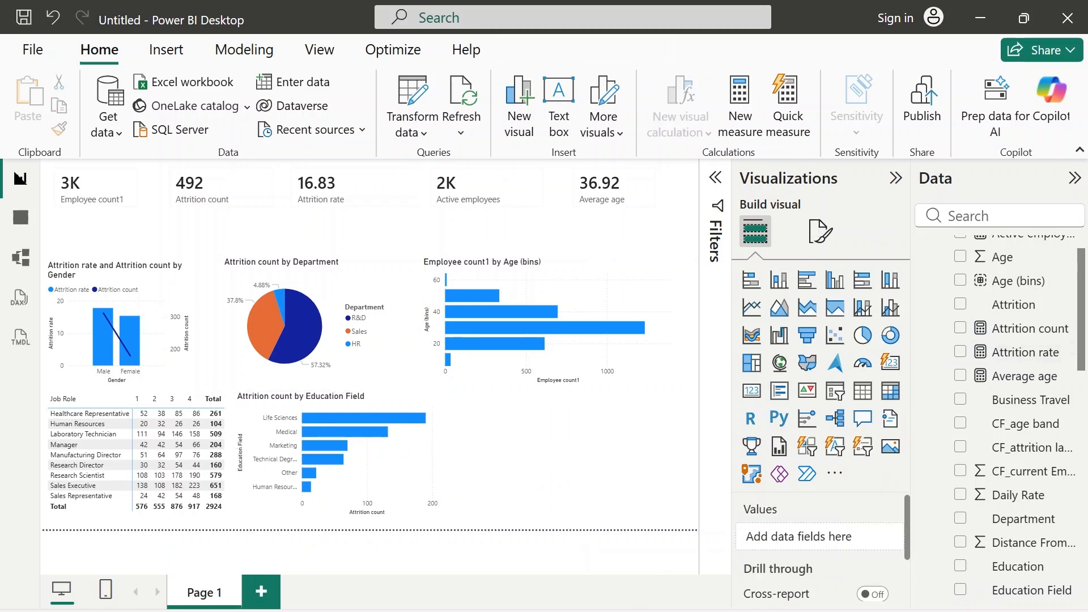
- Switch to the Word lab manual, highlight the multiple donut chart task on Attrition Rate by Gender, and return to Power BI Desktop
{"action": "mouse_move", "coordinate": [653, 611]}
{"action": "left_click", "coordinate": [653, 544]}
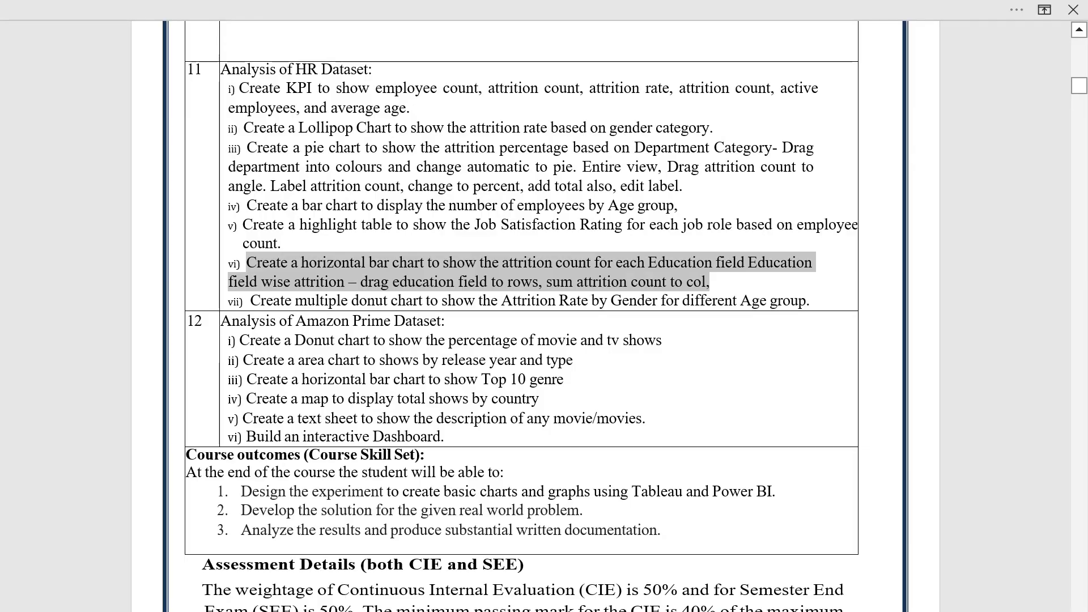
{"action": "left_click", "coordinate": [564, 379]}
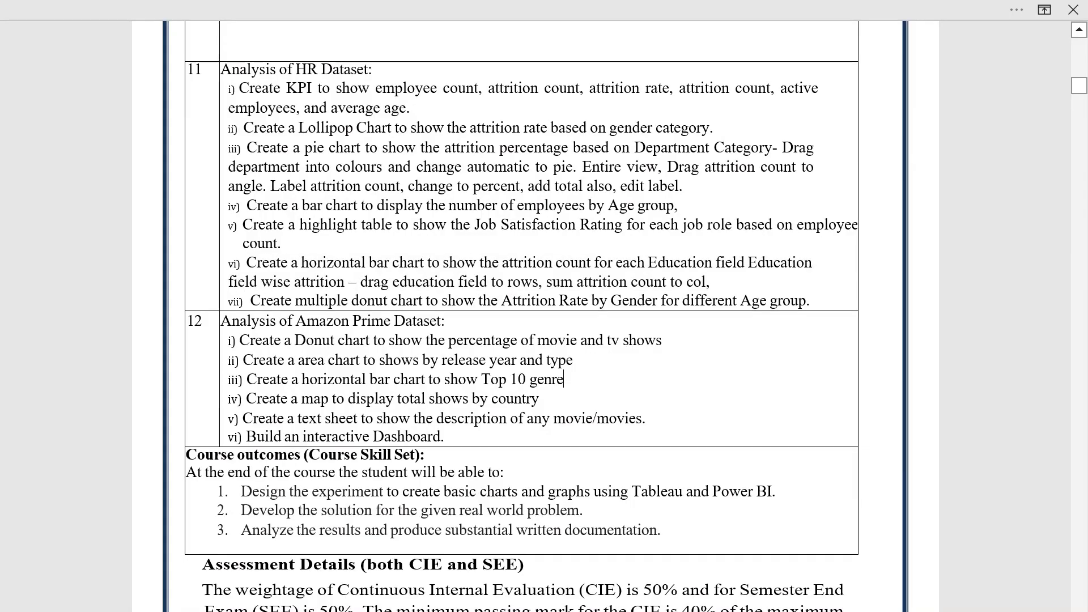
{"action": "left_click_drag", "start_coordinate": [250, 300], "coordinate": [717, 301]}
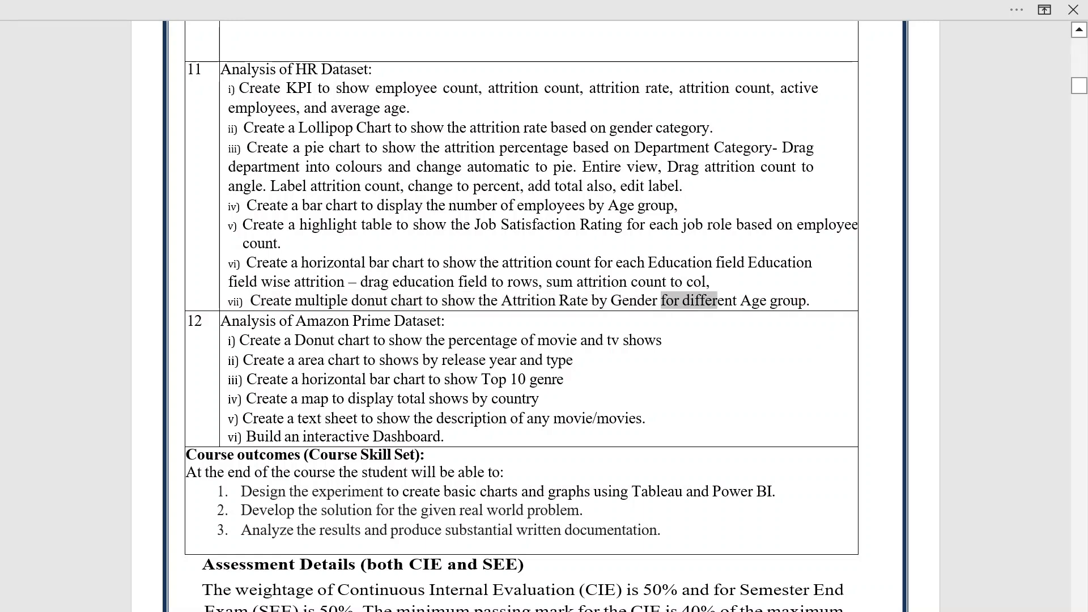
{"action": "left_click_drag", "start_coordinate": [250, 301], "coordinate": [809, 300]}
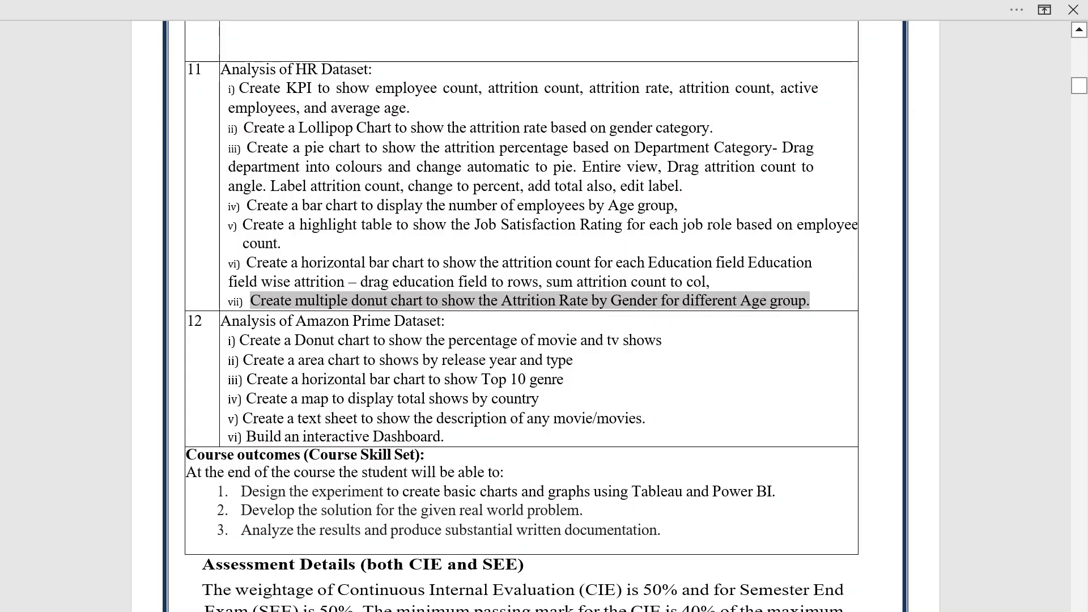
{"action": "mouse_move", "coordinate": [660, 593]}
{"action": "left_click", "coordinate": [618, 538]}
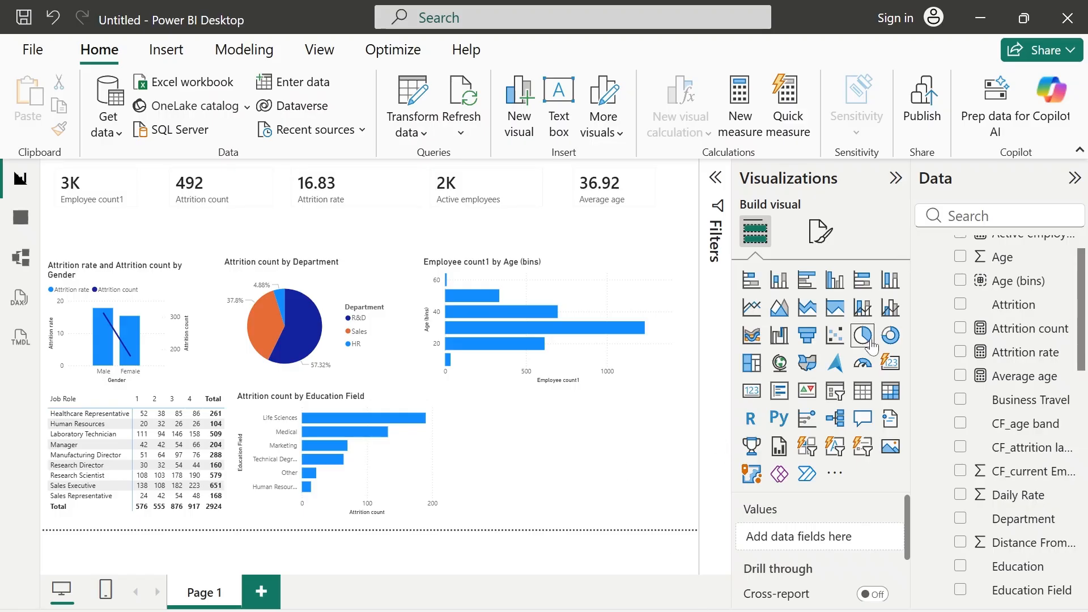
- Add a donut chart beside the Education Field bar chart with Gender as its legend
{"action": "left_click", "coordinate": [892, 336]}
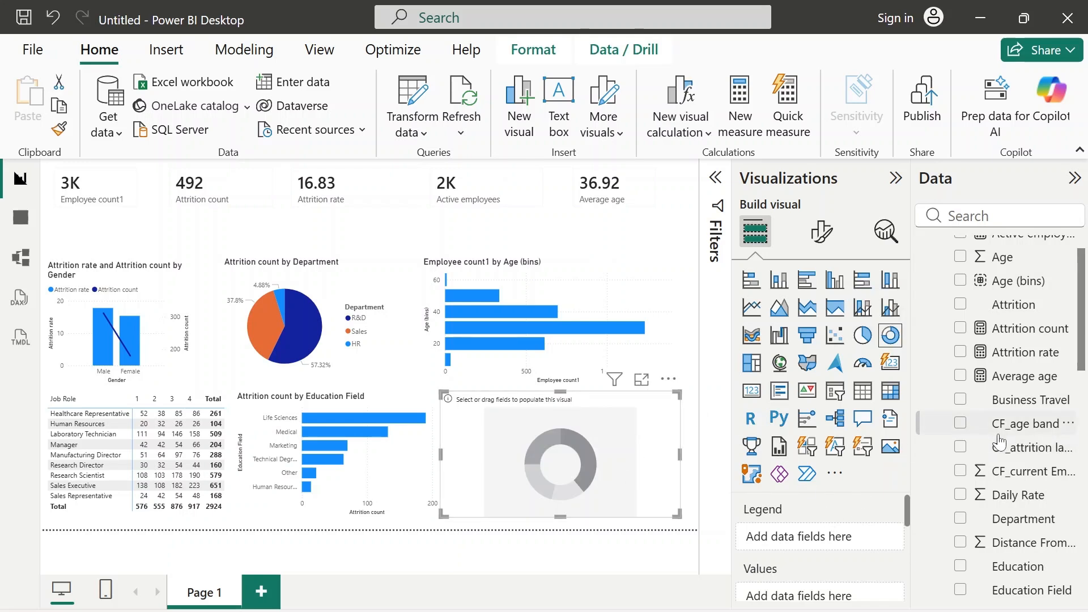
{"action": "scroll", "coordinate": [992, 442], "scroll_direction": "up", "scroll_amount": 1}
{"action": "scroll", "coordinate": [1002, 431], "scroll_direction": "down", "scroll_amount": 2}
{"action": "scroll", "coordinate": [1002, 431], "scroll_direction": "down", "scroll_amount": 5}
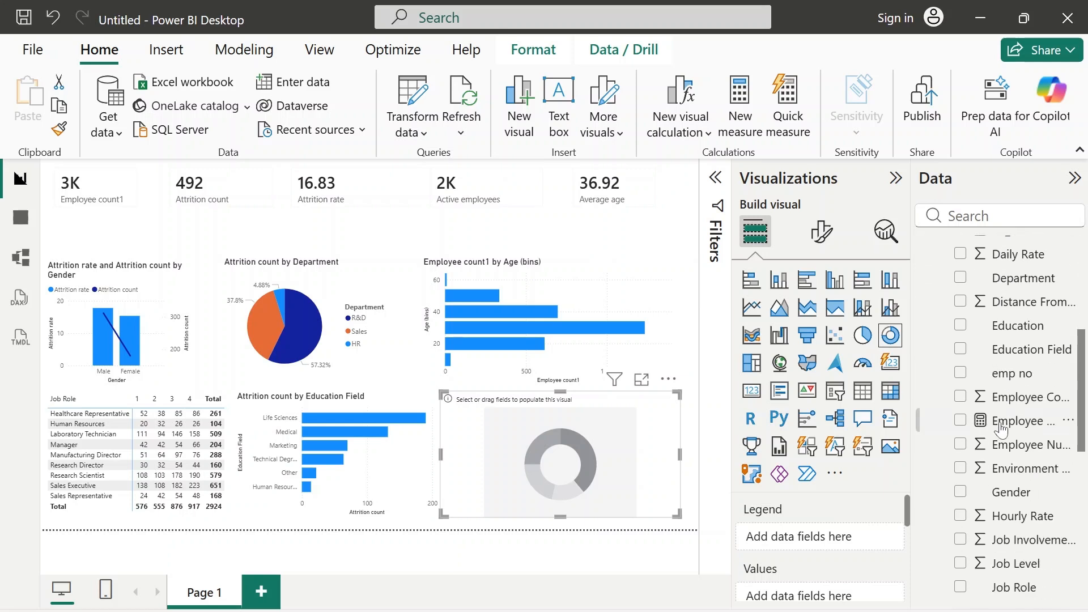
{"action": "left_click_drag", "start_coordinate": [1009, 470], "coordinate": [835, 553]}
- Put the Attrition rate measure in the Gender donut chart's values
{"action": "scroll", "coordinate": [834, 559], "scroll_direction": "down", "scroll_amount": 1}
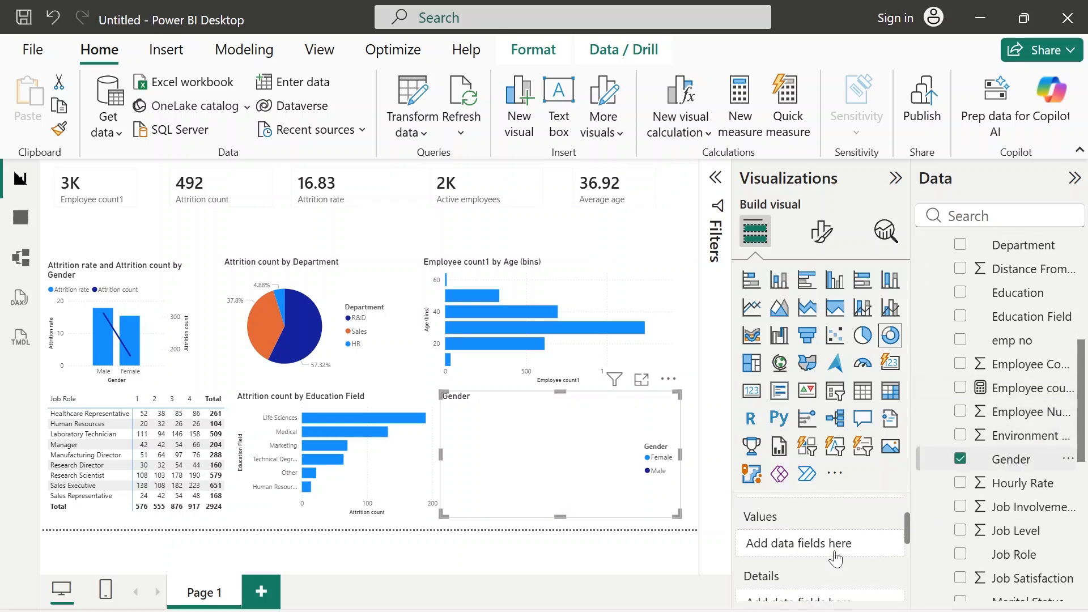
{"action": "scroll", "coordinate": [1016, 445], "scroll_direction": "down", "scroll_amount": 2}
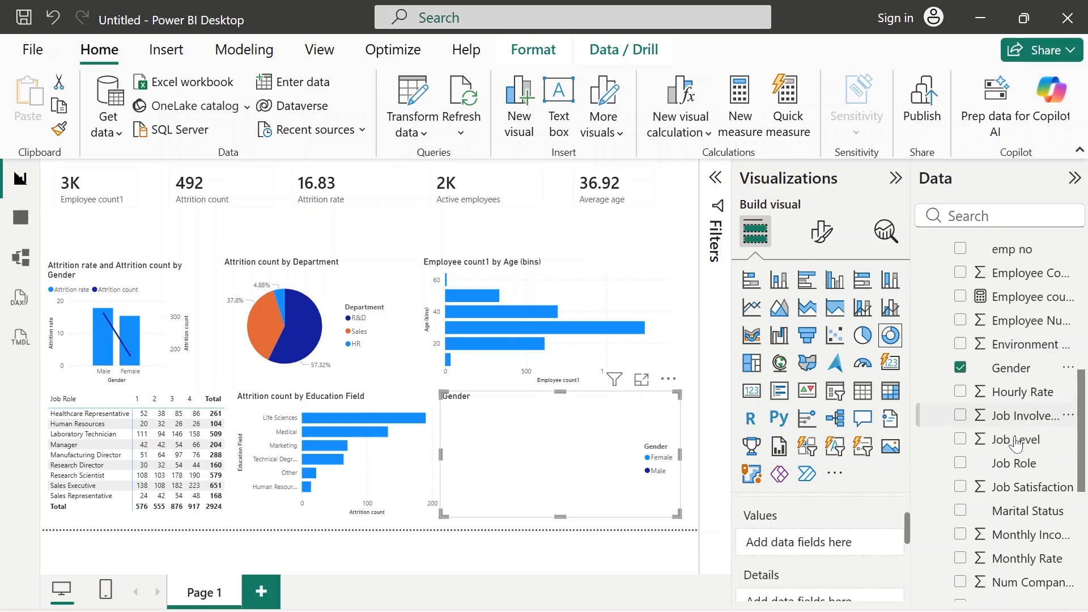
{"action": "scroll", "coordinate": [1020, 420], "scroll_direction": "up", "scroll_amount": 8}
{"action": "left_click_drag", "start_coordinate": [1028, 392], "coordinate": [843, 555]}
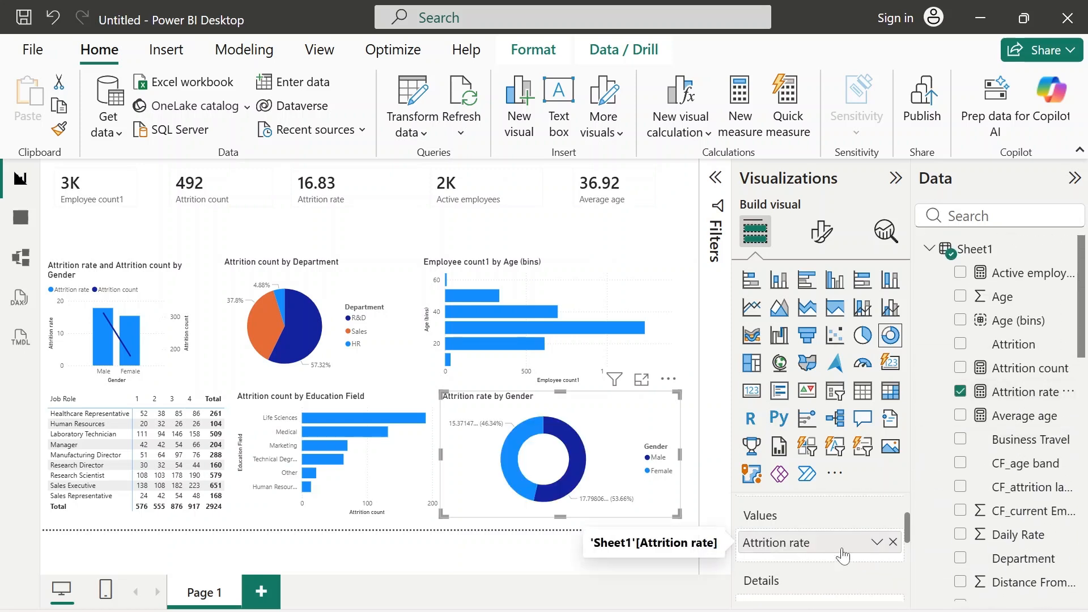
- Recheck the highlighted donut chart task in the Word lab manual and return to Power BI Desktop
{"action": "scroll", "coordinate": [827, 544], "scroll_direction": "down", "scroll_amount": 1}
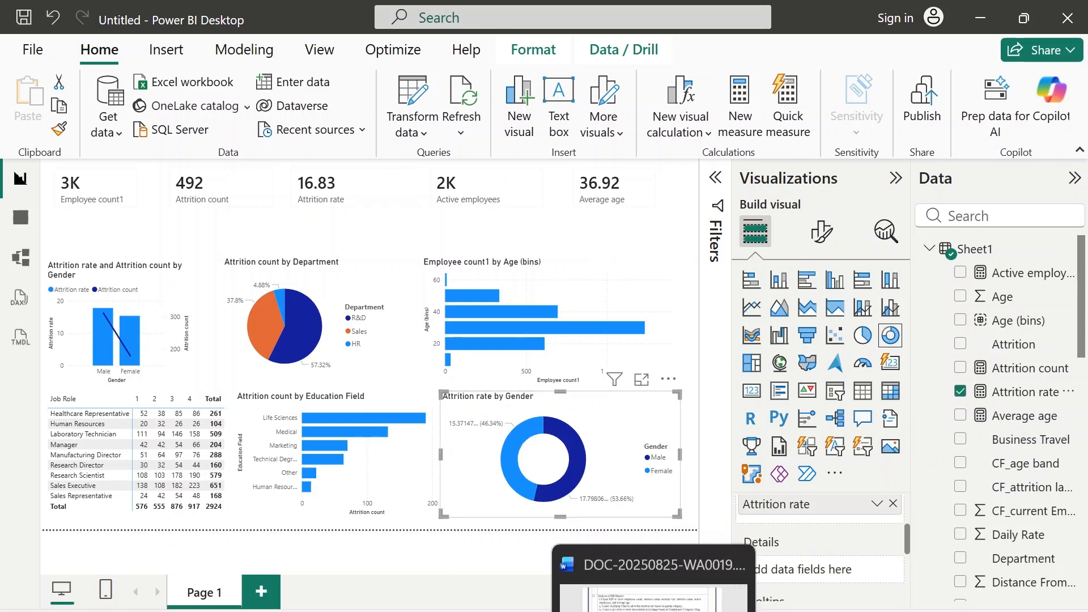
{"action": "left_click", "coordinate": [654, 611]}
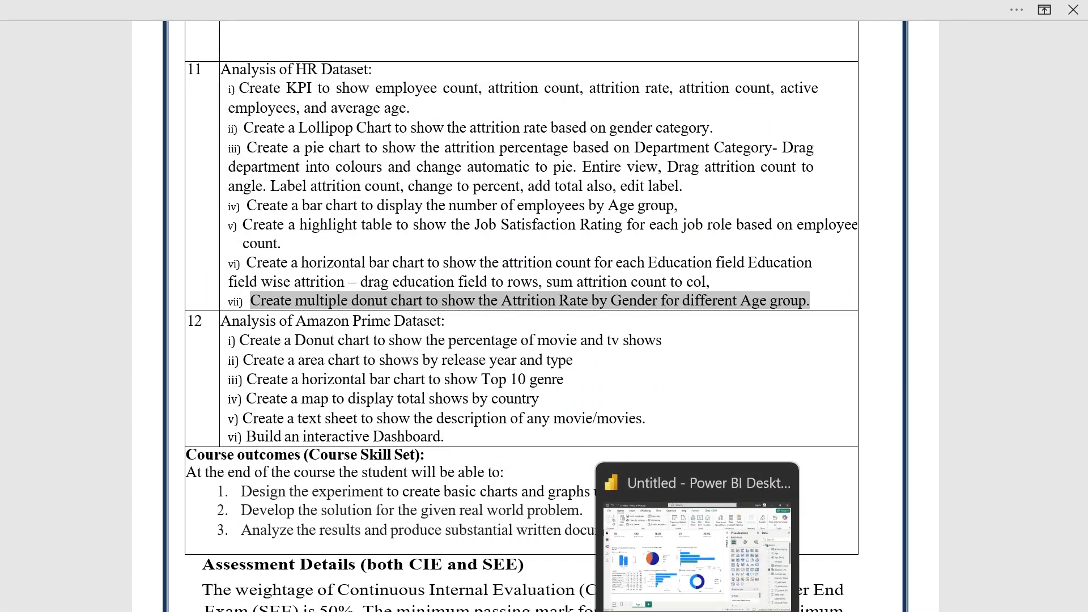
{"action": "left_click", "coordinate": [698, 610]}
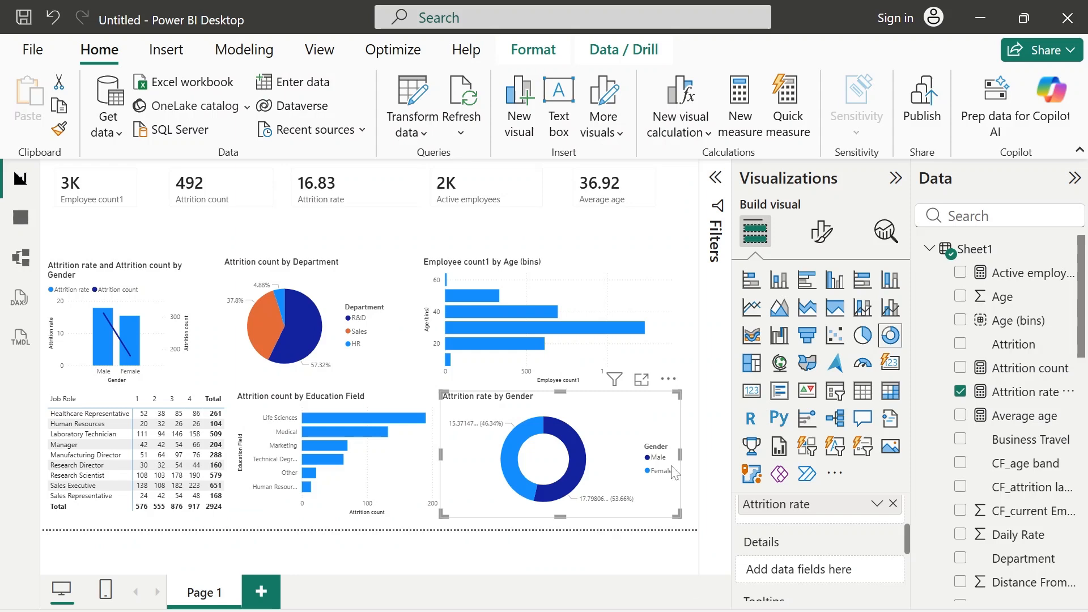
- Filter the Gender donut chart with a visual-level filter on Age for values less than 30
{"action": "left_click", "coordinate": [715, 179]}
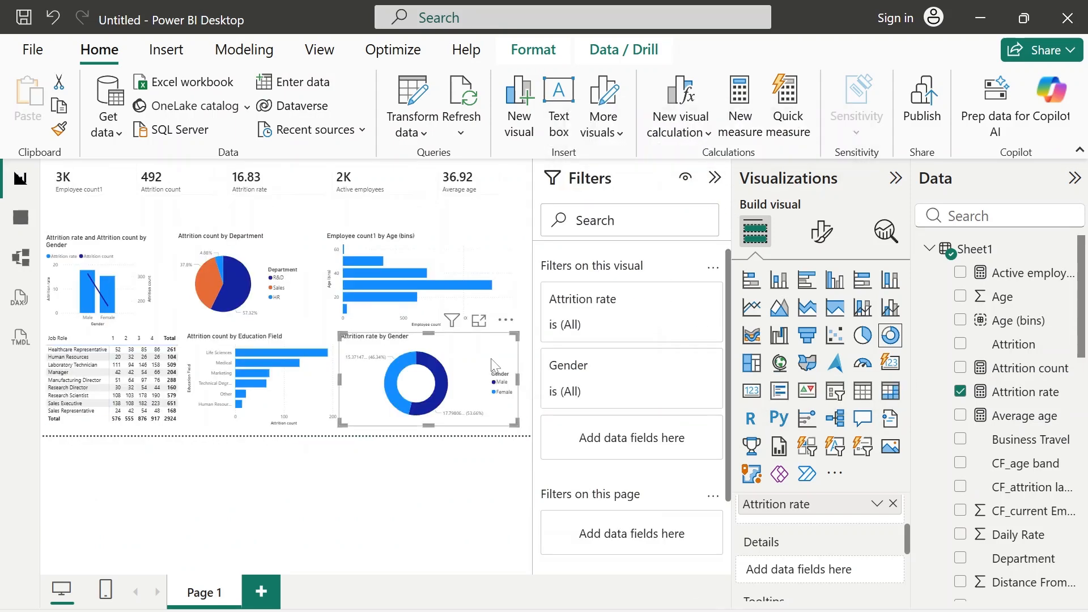
{"action": "left_click", "coordinate": [402, 465]}
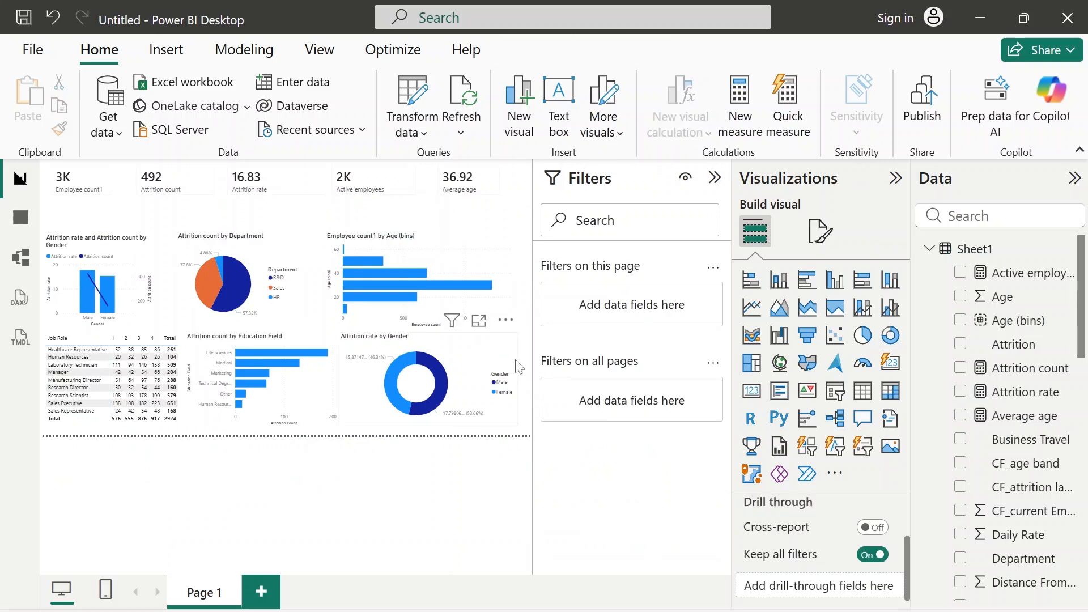
{"action": "left_click", "coordinate": [462, 361]}
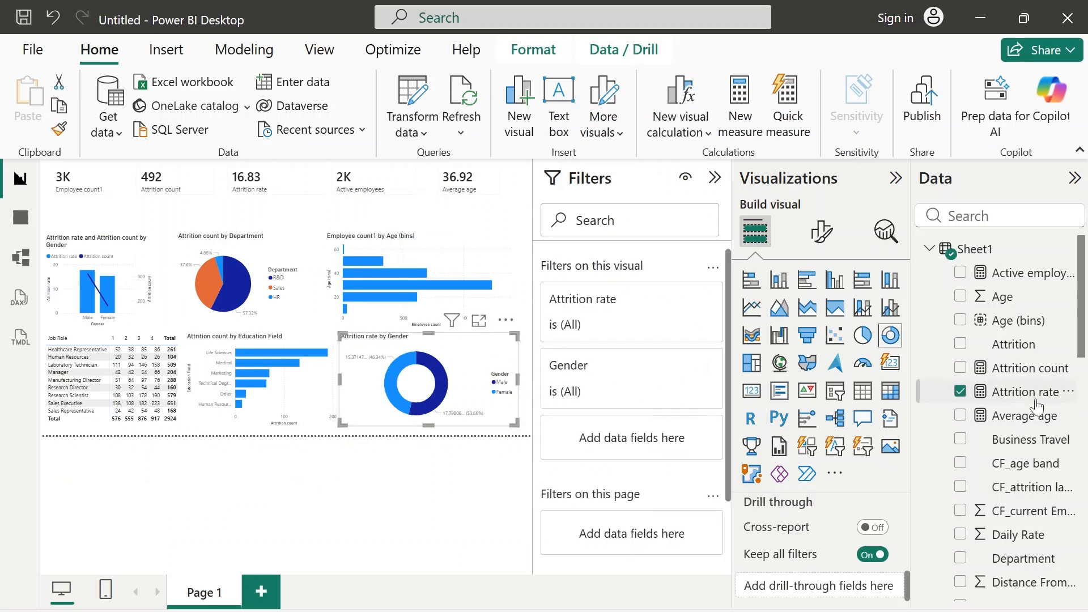
{"action": "left_click_drag", "start_coordinate": [1003, 297], "coordinate": [638, 438]}
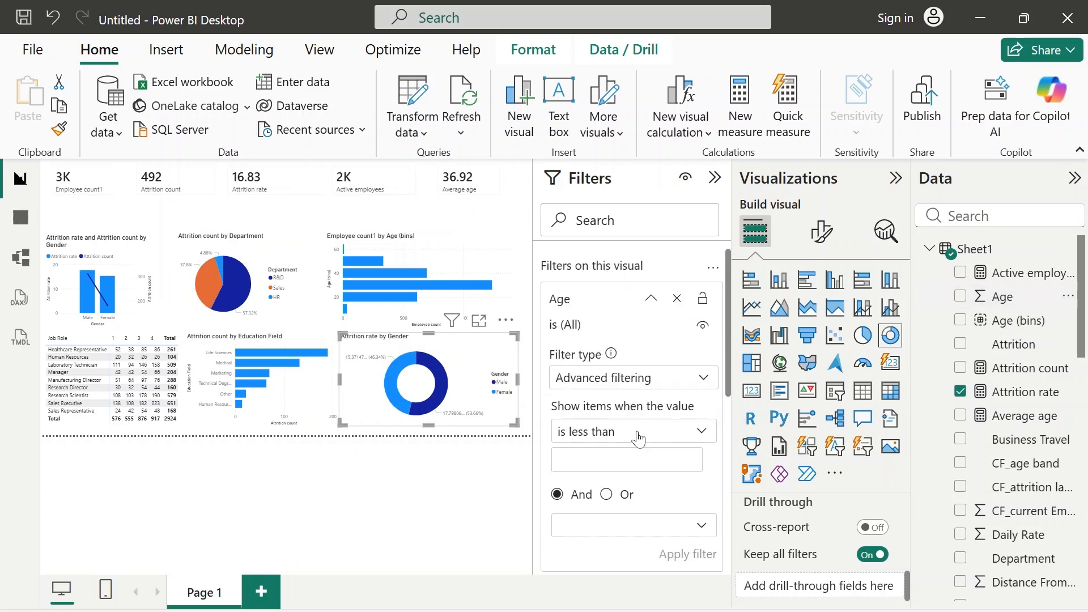
{"action": "scroll", "coordinate": [638, 439], "scroll_direction": "down", "scroll_amount": 2}
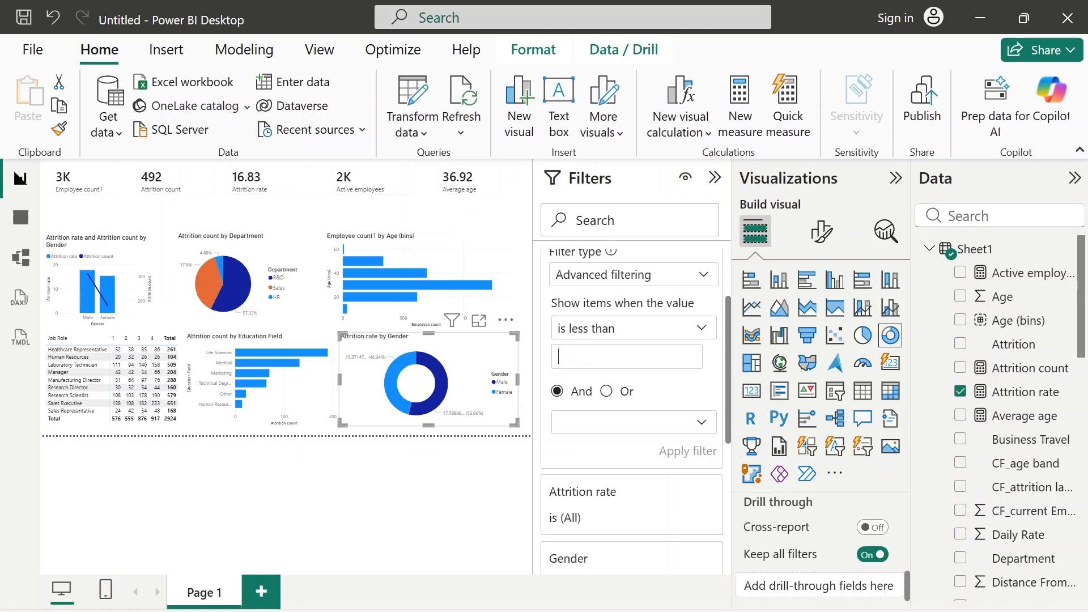
{"action": "type", "text": "30"}
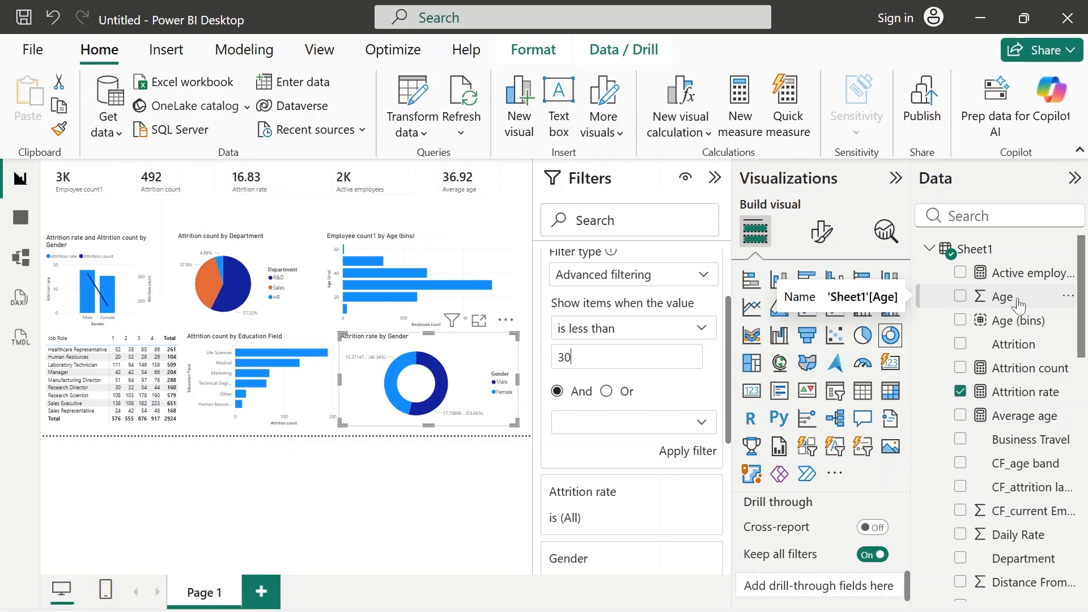
{"action": "left_click", "coordinate": [694, 451]}
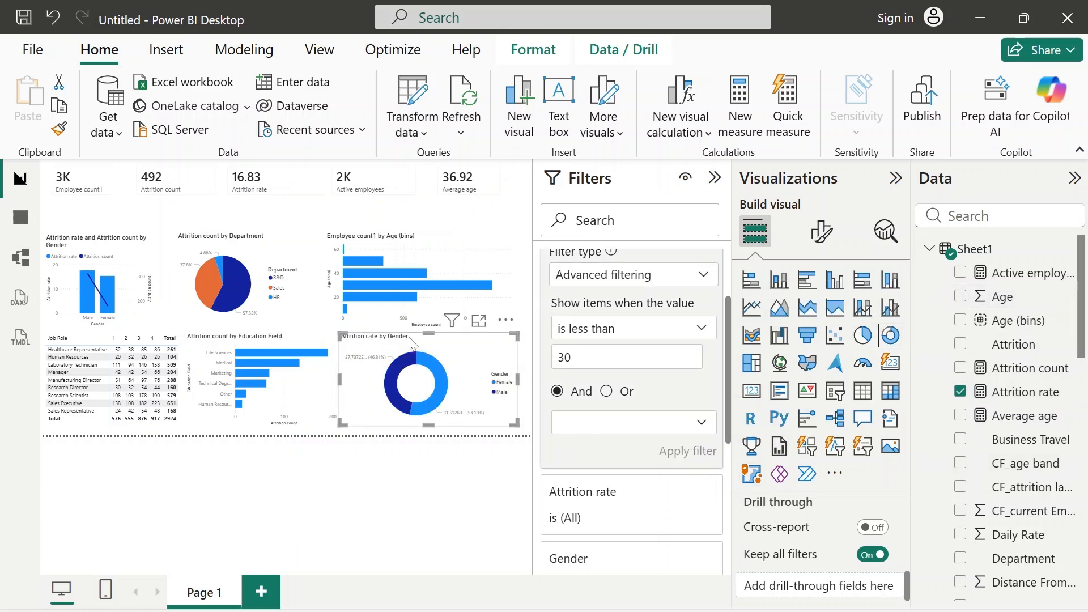
- Change the donut chart's title to "Attrition rate by Gender of 30 years"
{"action": "left_click", "coordinate": [825, 230]}
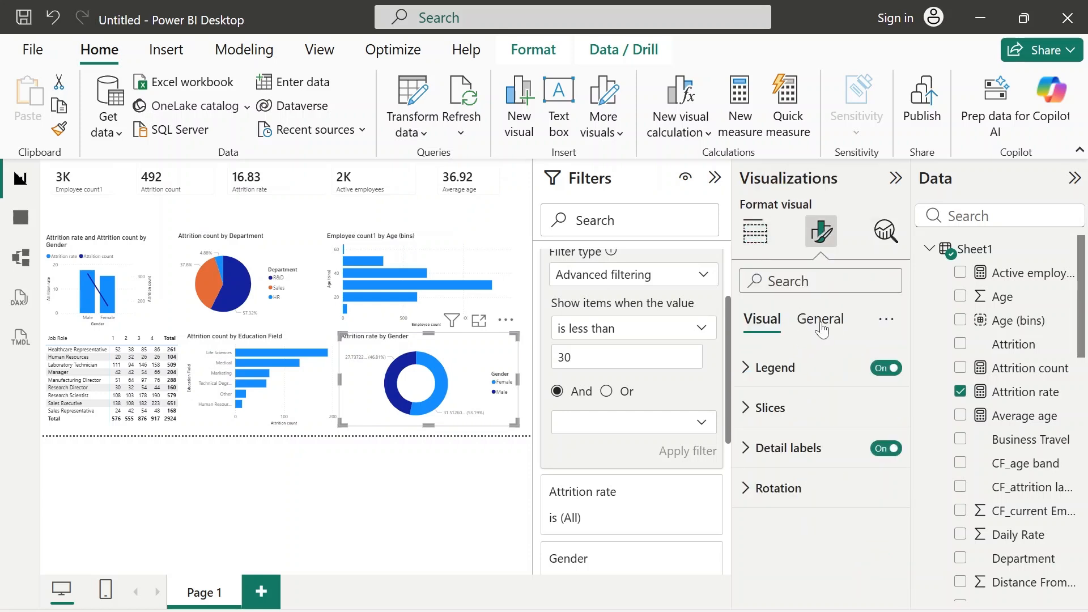
{"action": "left_click", "coordinate": [822, 328]}
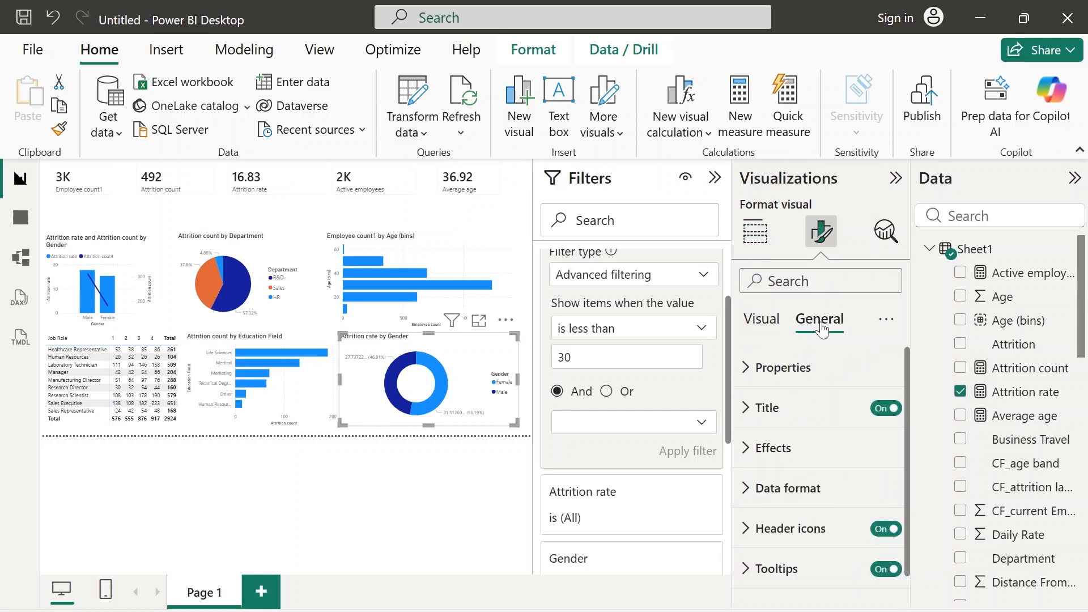
{"action": "left_click", "coordinate": [785, 408]}
{"action": "left_click", "coordinate": [837, 507]}
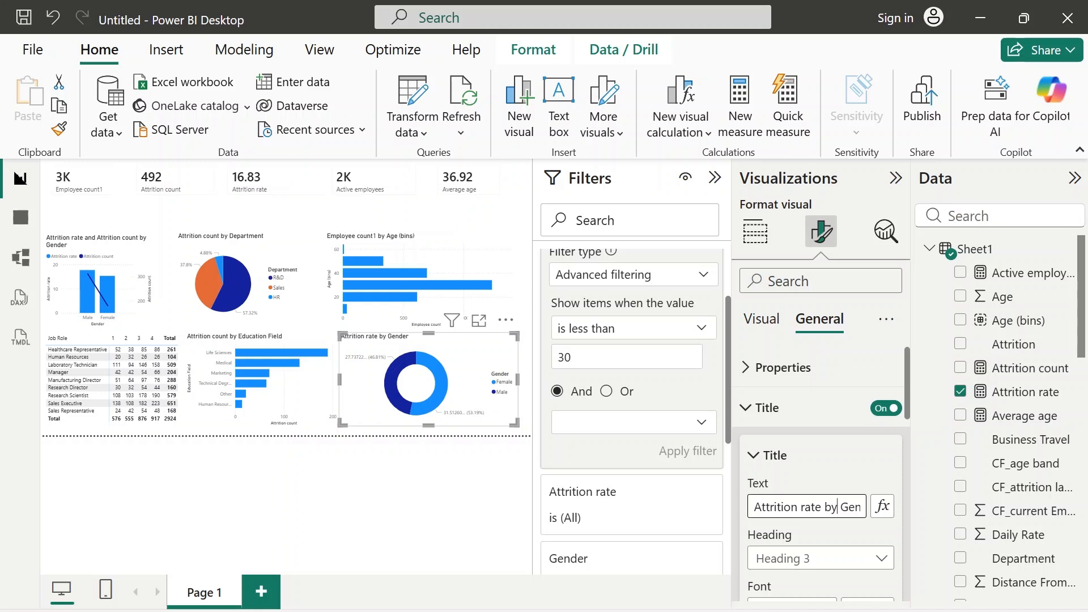
{"action": "key", "text": "End"}
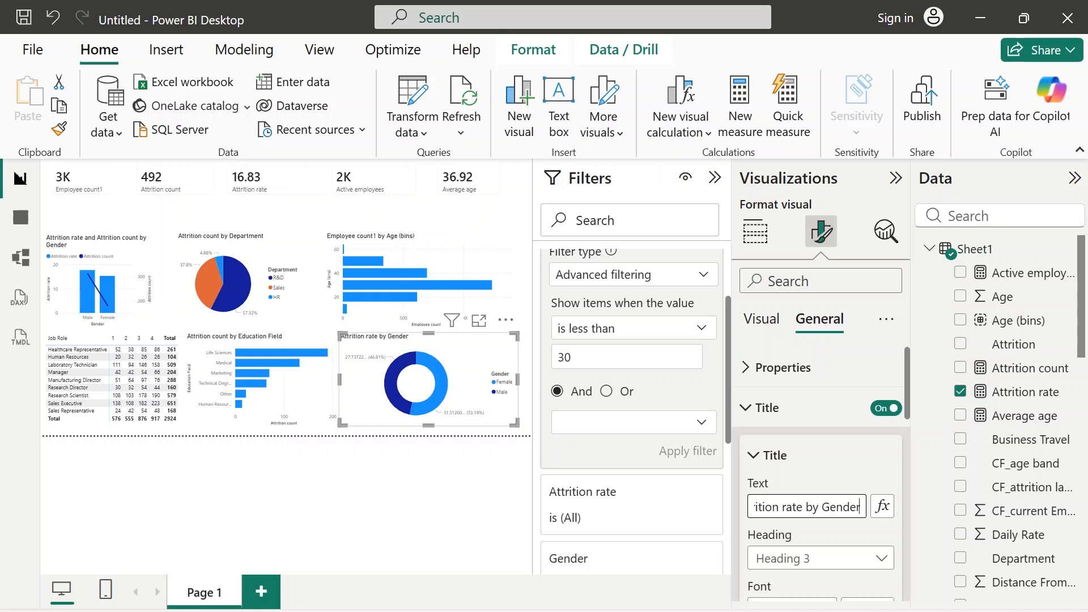
{"action": "type", "text": "of"}
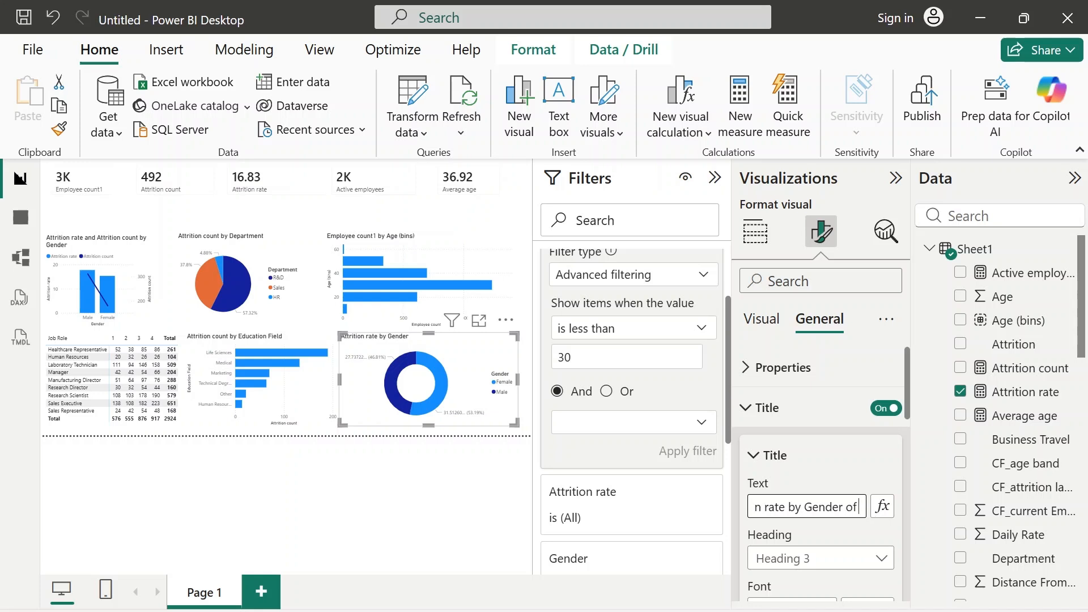
{"action": "type", "text": " 30 years"}
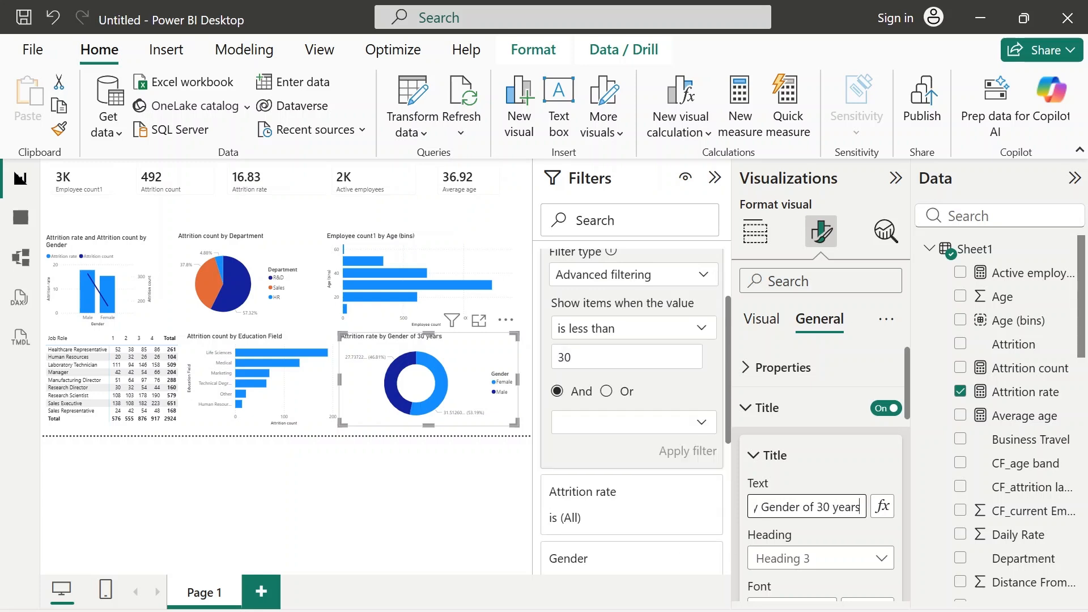
{"action": "scroll", "coordinate": [858, 513], "scroll_direction": "down", "scroll_amount": 2}
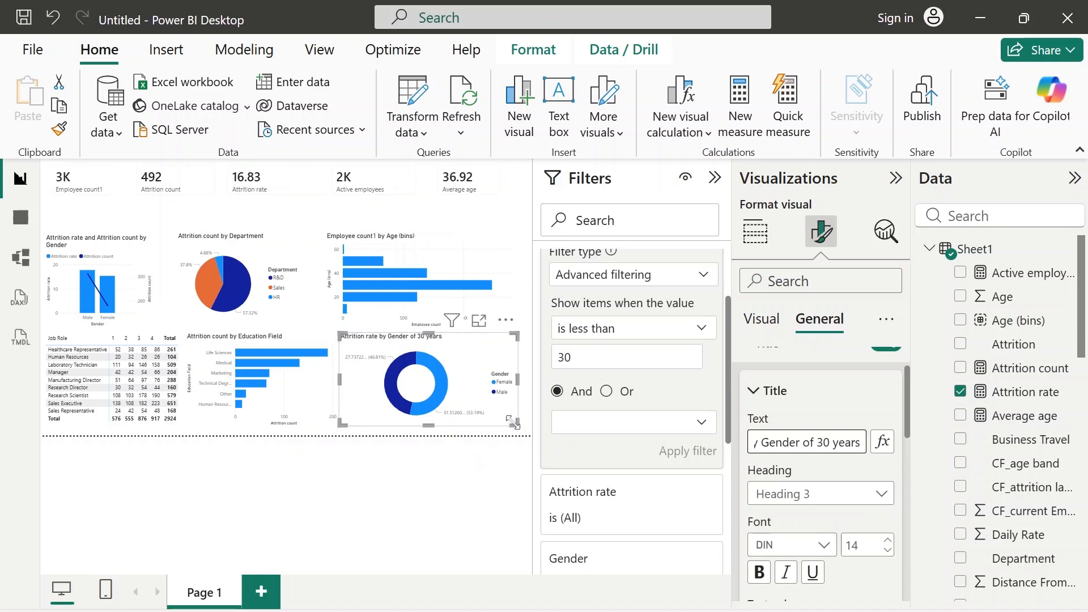
- Shrink the donut chart to about half its width to free space beside it, and deselect it
{"action": "left_click_drag", "start_coordinate": [513, 422], "coordinate": [428, 439]}
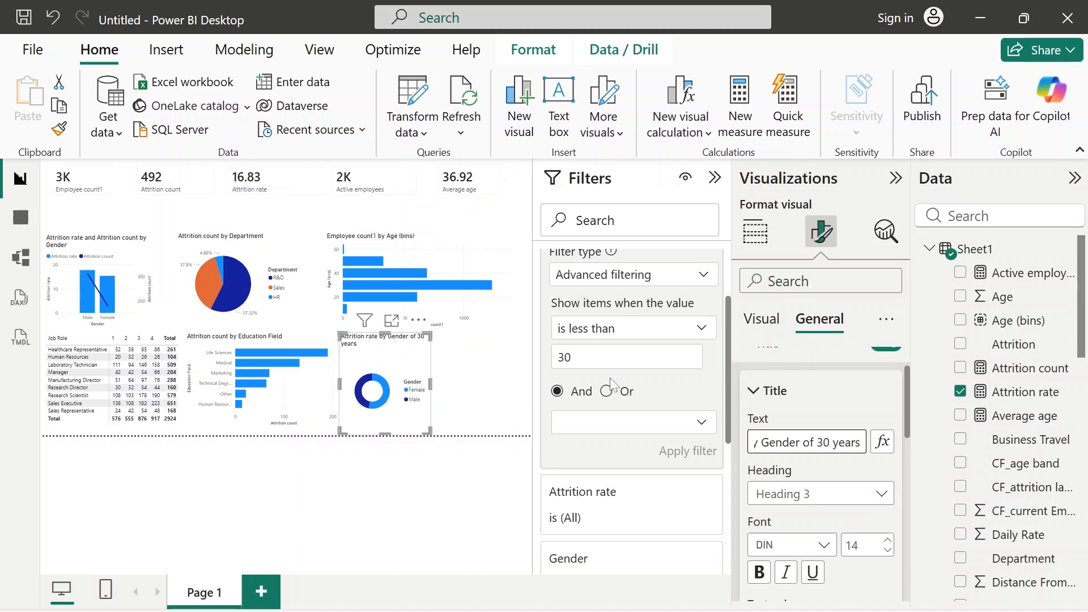
{"action": "left_click", "coordinate": [757, 232]}
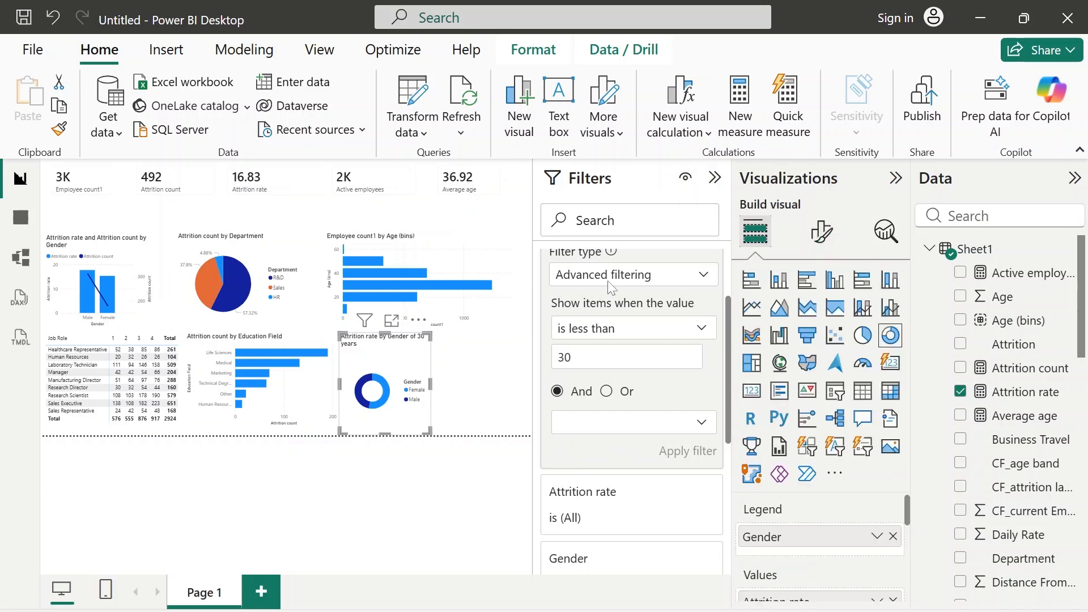
{"action": "left_click", "coordinate": [502, 374]}
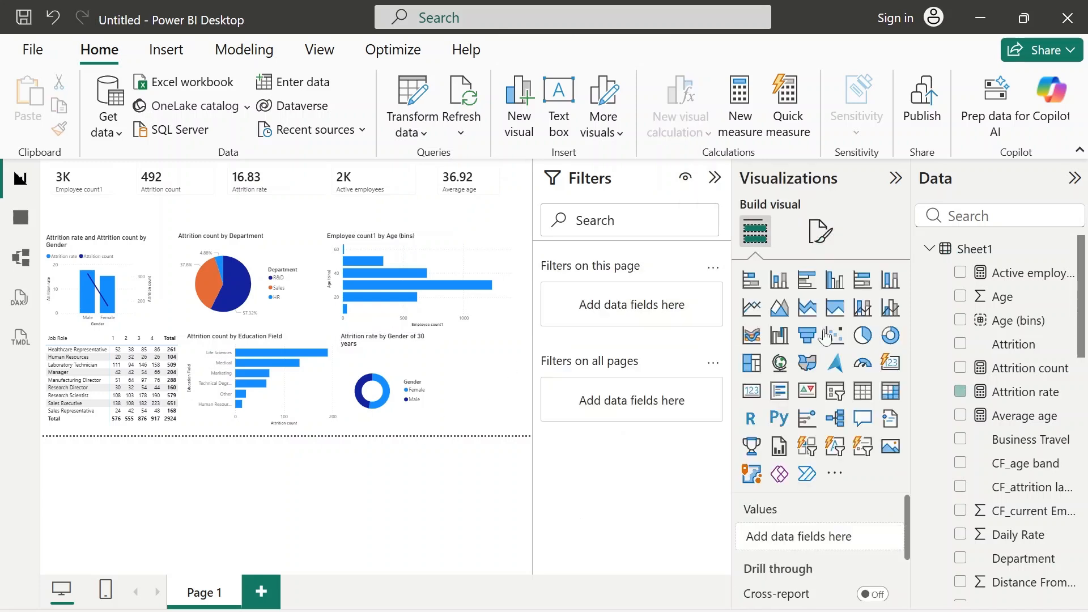
- Add a second donut chart beside the first one with Gender as its legend
{"action": "left_click", "coordinate": [894, 340]}
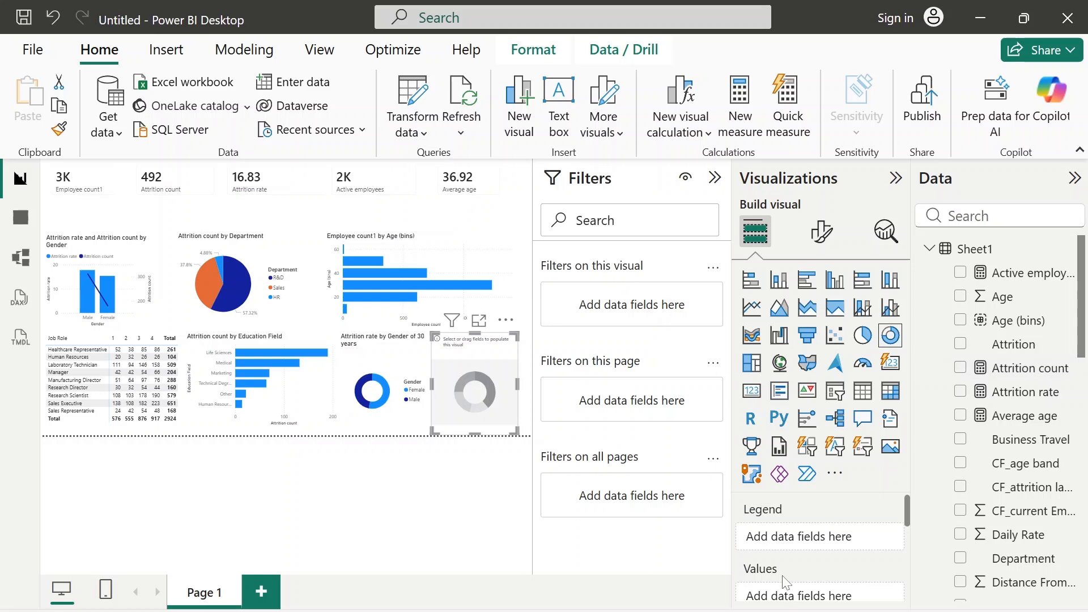
{"action": "scroll", "coordinate": [1024, 399], "scroll_direction": "down", "scroll_amount": 5}
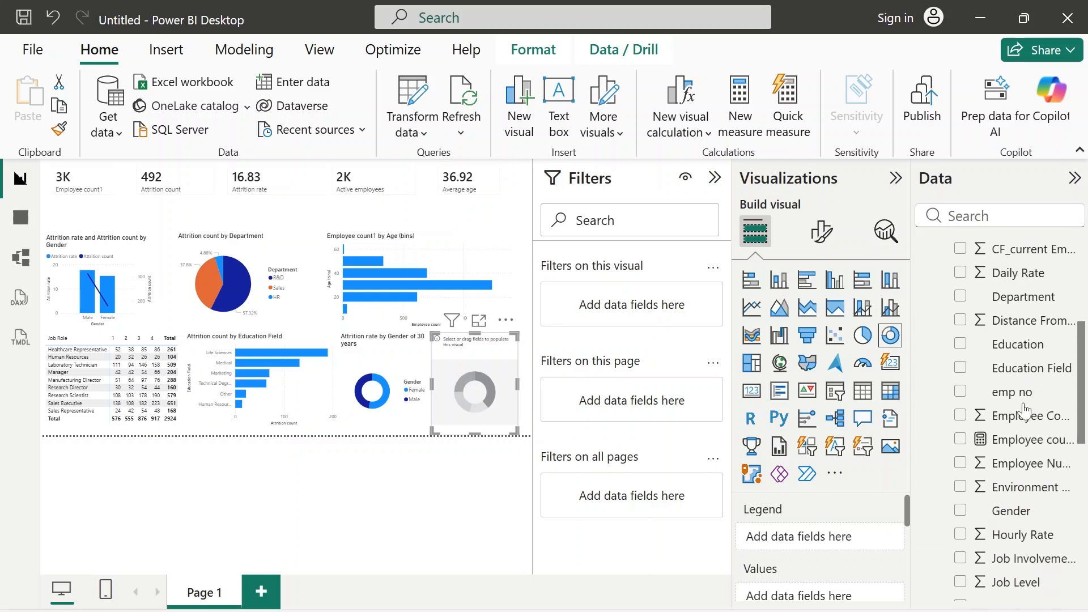
{"action": "left_click_drag", "start_coordinate": [1023, 476], "coordinate": [839, 530]}
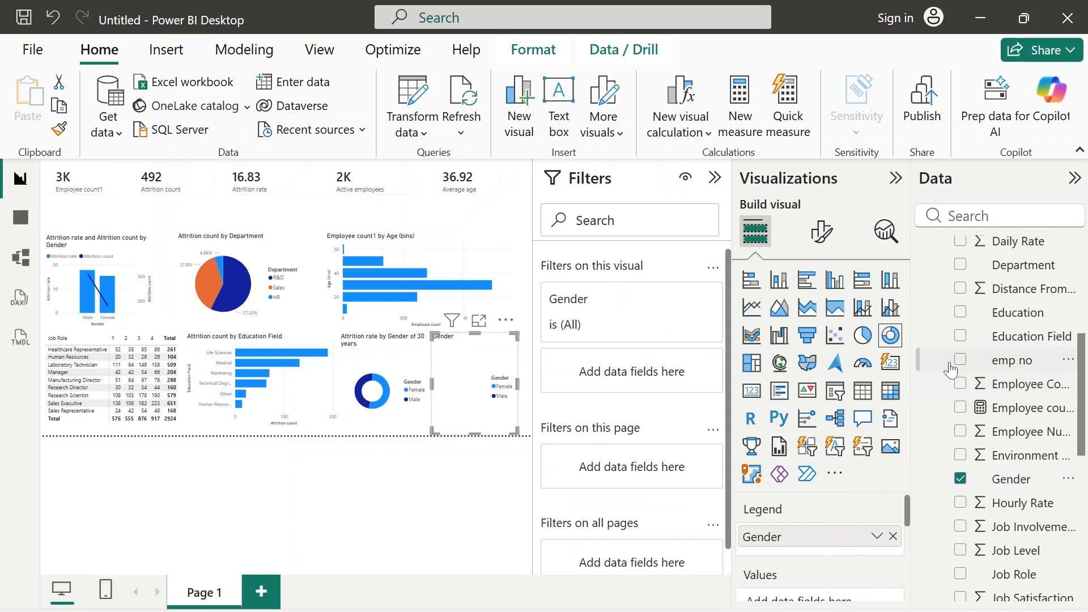
- Add Attrition rate as the values of the second Gender donut chart
{"action": "scroll", "coordinate": [1002, 480], "scroll_direction": "down", "scroll_amount": 1}
{"action": "scroll", "coordinate": [1002, 481], "scroll_direction": "up", "scroll_amount": 5}
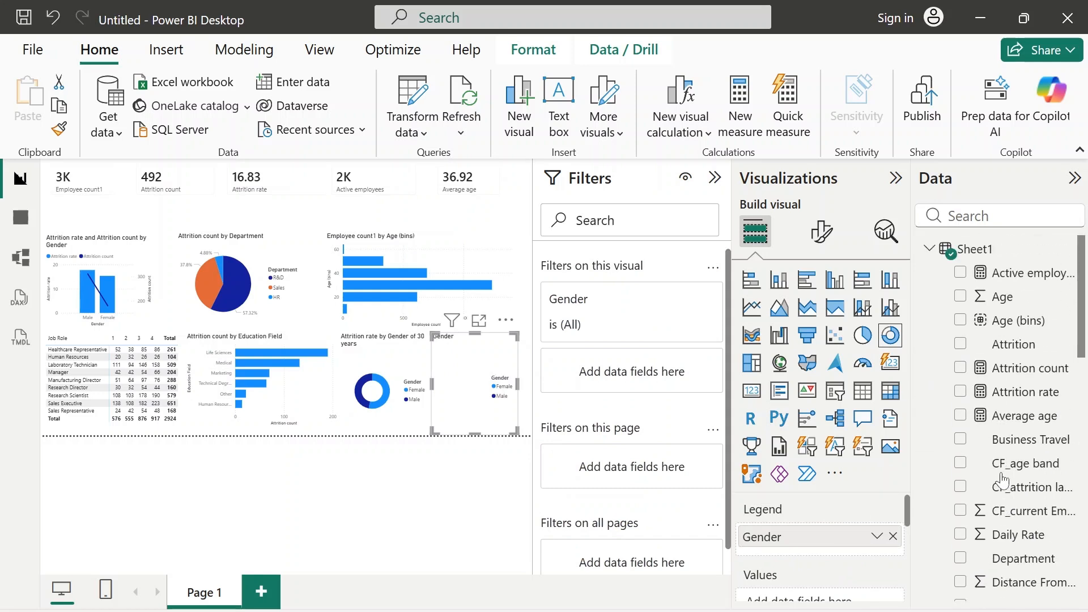
{"action": "scroll", "coordinate": [797, 559], "scroll_direction": "down", "scroll_amount": 1}
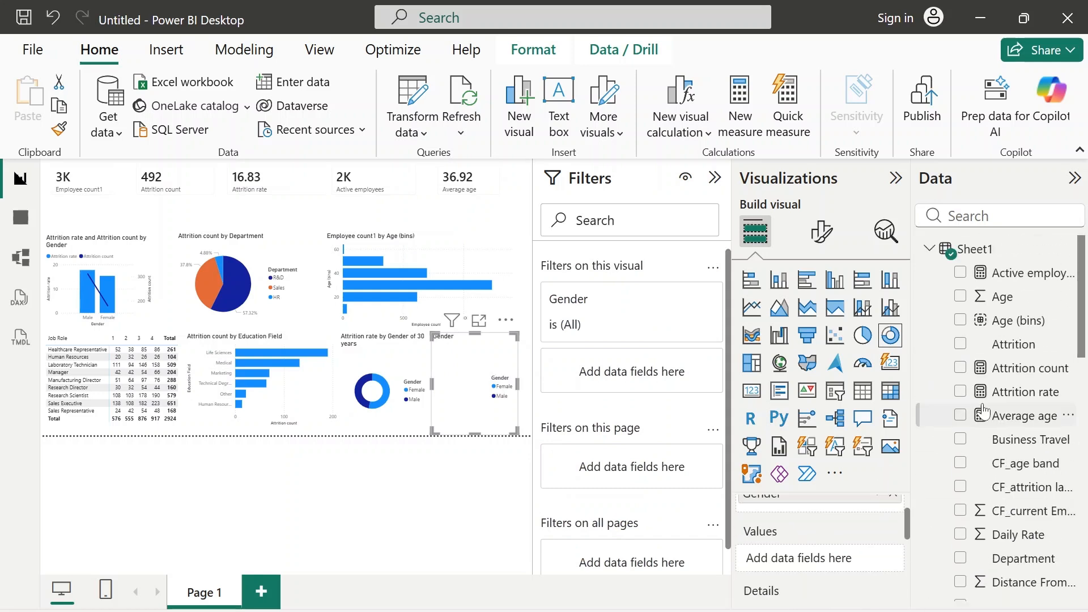
{"action": "left_click_drag", "start_coordinate": [1029, 391], "coordinate": [777, 557]}
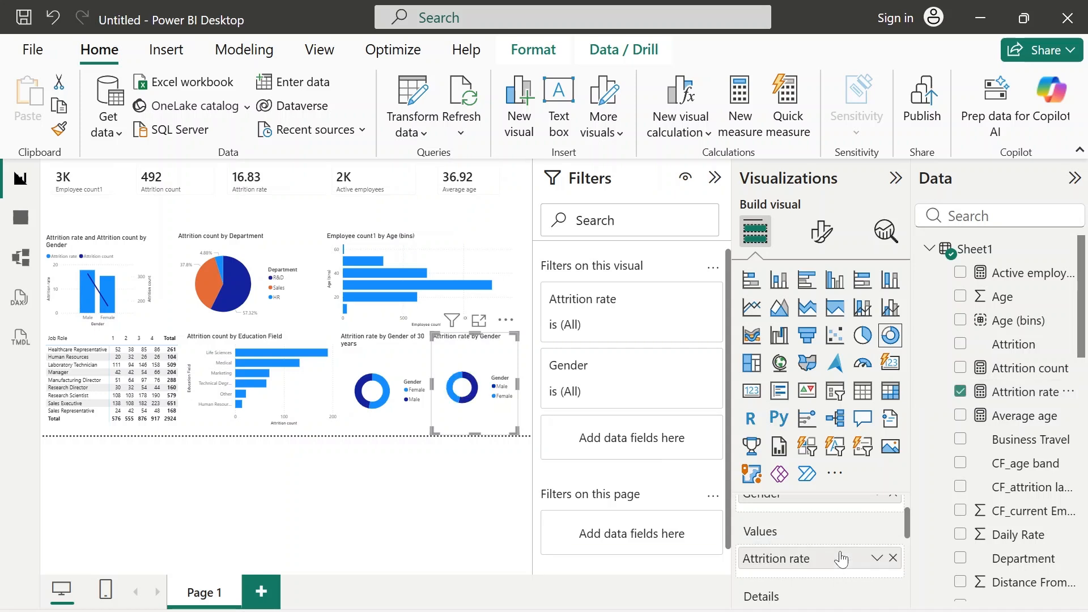
- Filter the second donut chart with a visual-level filter on Age for values less than 50
{"action": "left_click_drag", "start_coordinate": [1037, 298], "coordinate": [671, 443]}
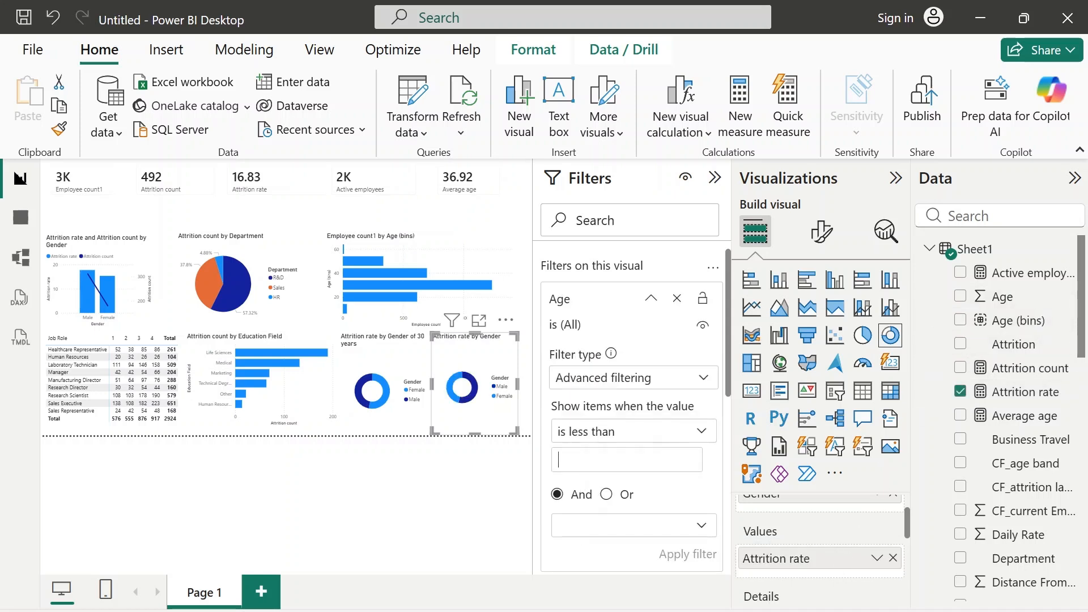
{"action": "type", "text": "50"}
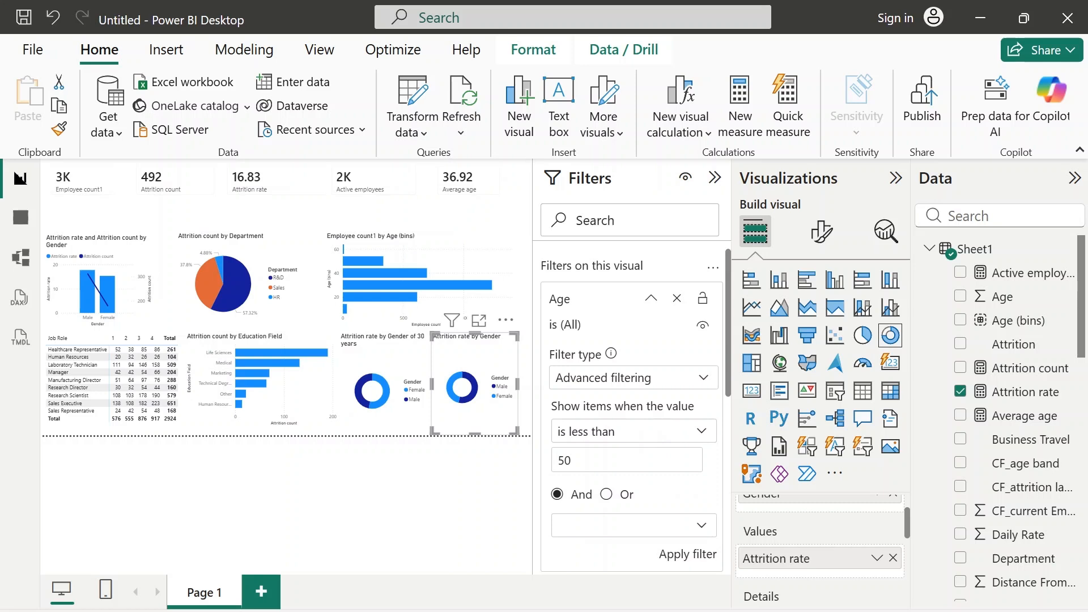
{"action": "left_click", "coordinate": [689, 553]}
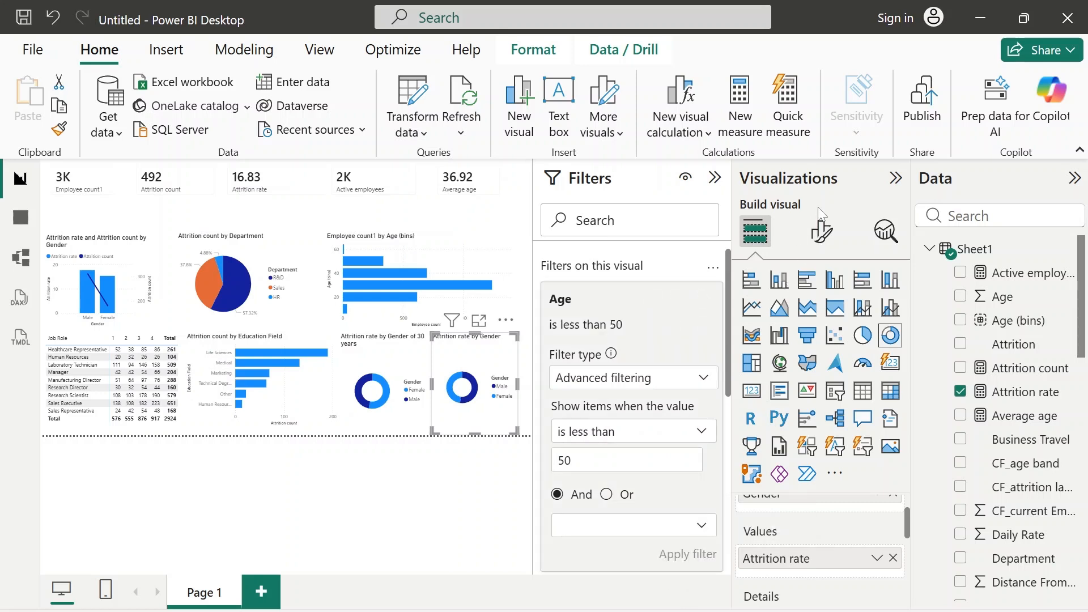
- Change the second donut chart's title to "Attrition rate by Gender below 50 years" and return to the visual's build settings
{"action": "left_click", "coordinate": [821, 231]}
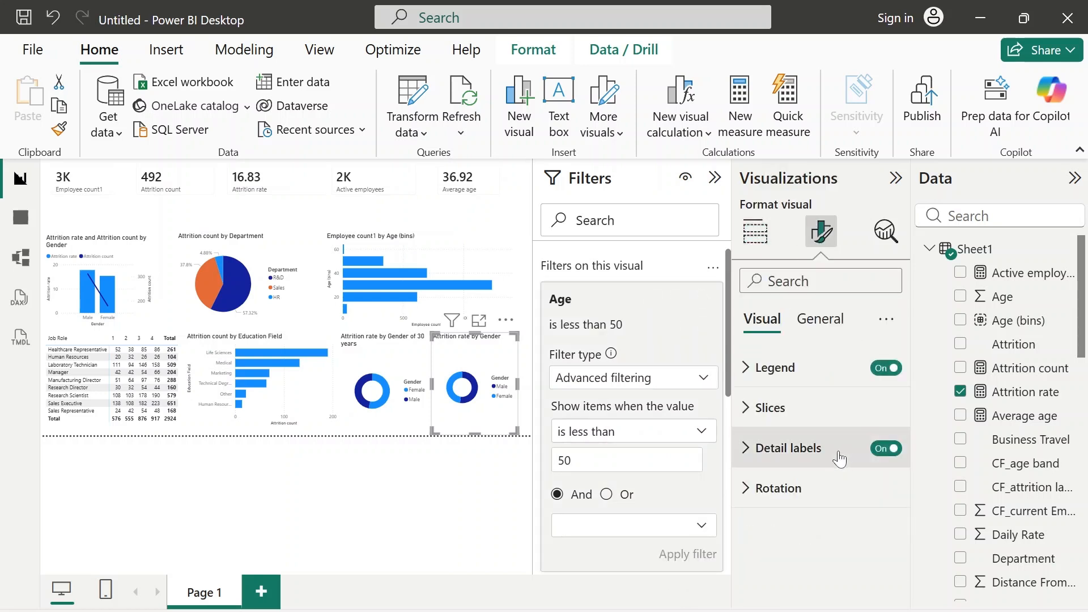
{"action": "left_click", "coordinate": [831, 321]}
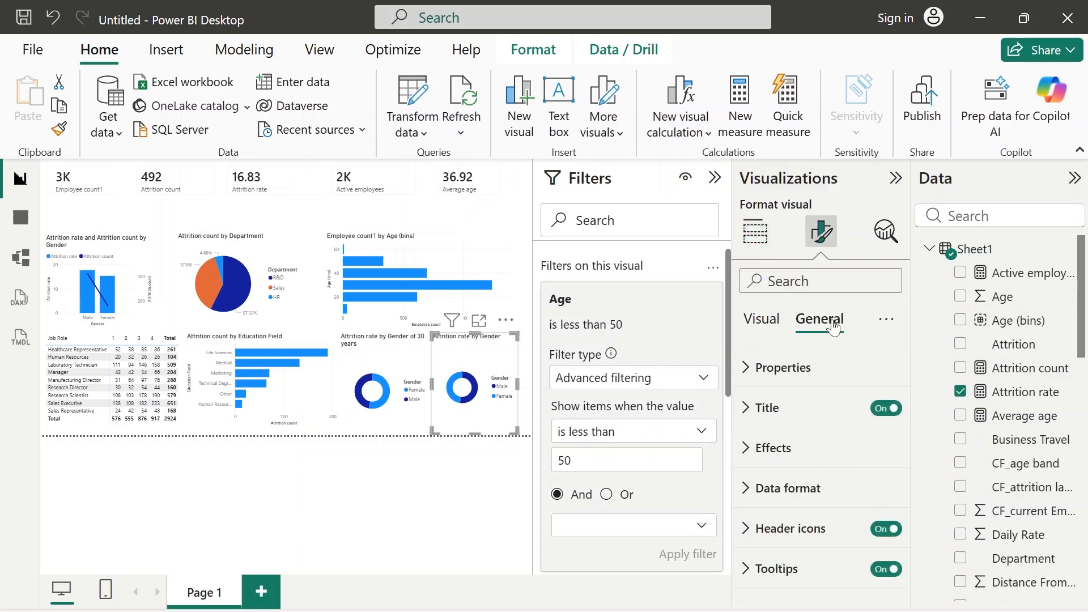
{"action": "left_click", "coordinate": [783, 402]}
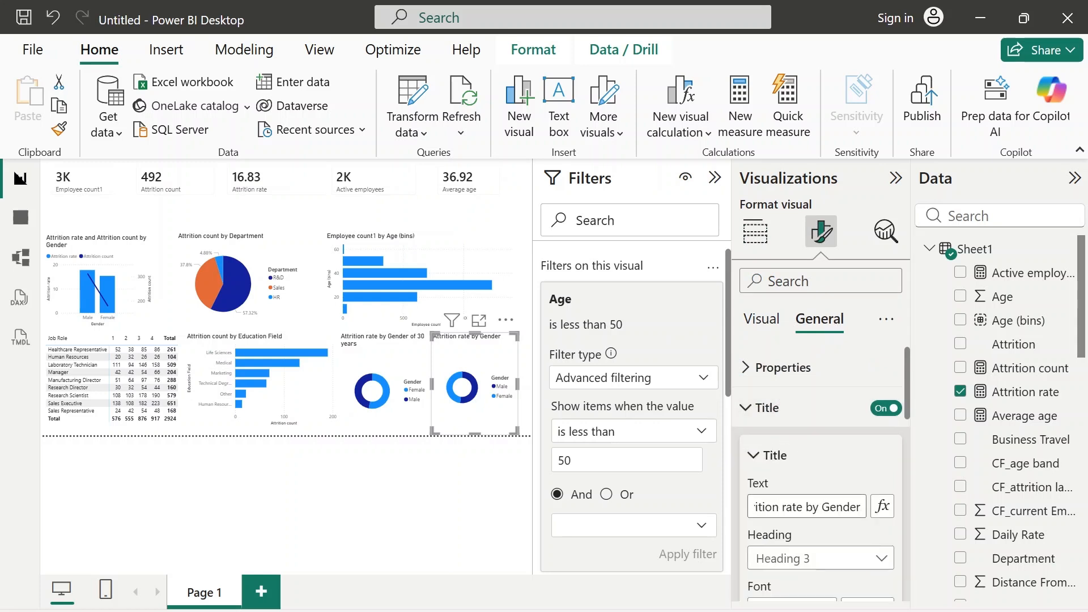
{"action": "left_click", "coordinate": [860, 506]}
{"action": "type", "text": "by"}
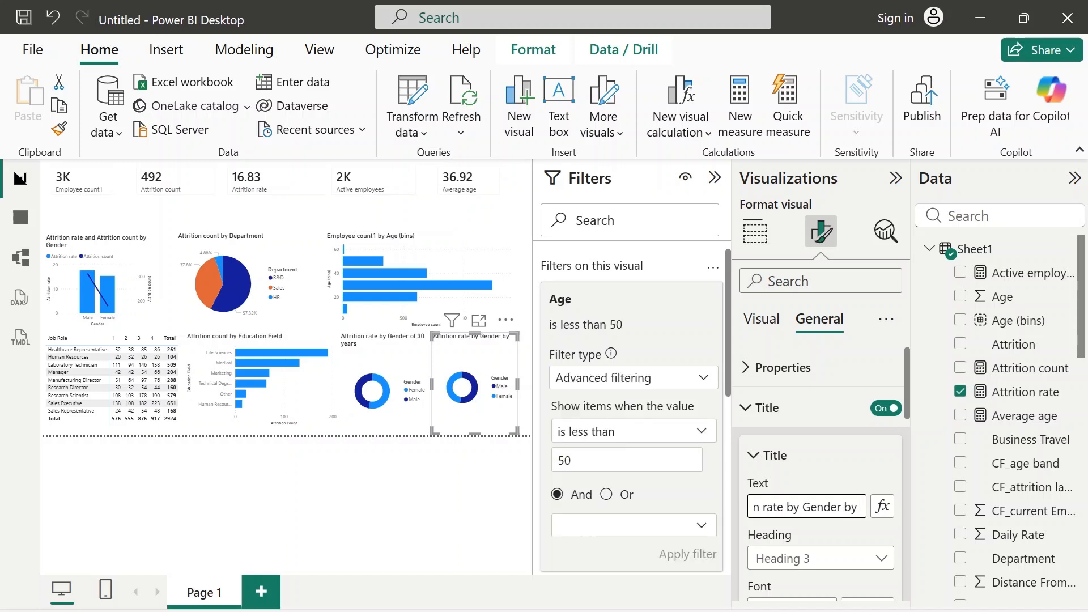
{"action": "key", "text": "BackSpace"}
{"action": "key", "text": "BackSpace"}
{"action": "type", "text": "el"}
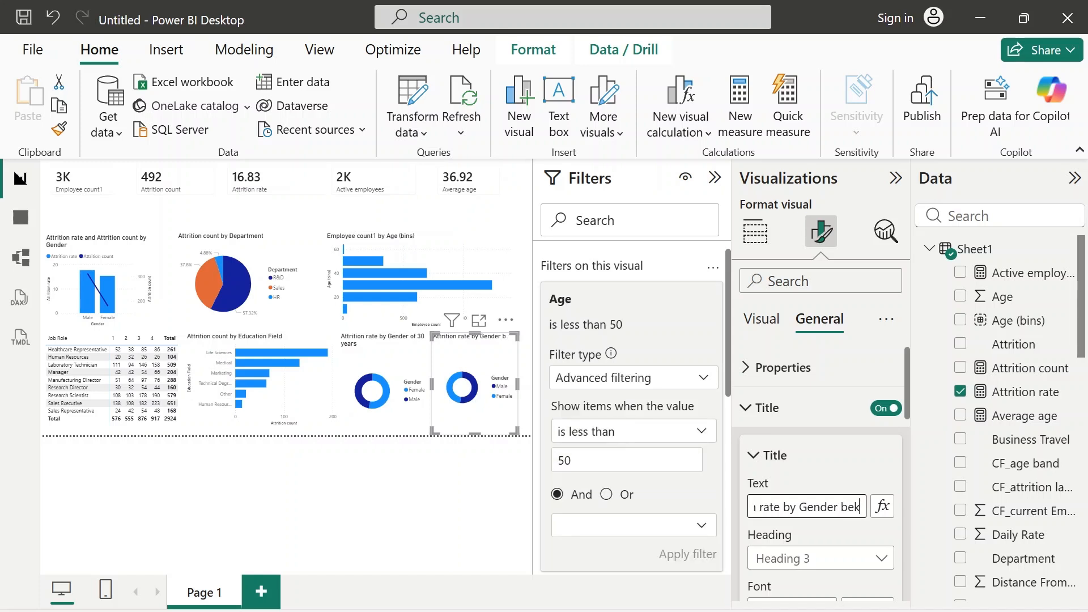
{"action": "key", "text": "BackSpace"}
{"action": "type", "text": "low"}
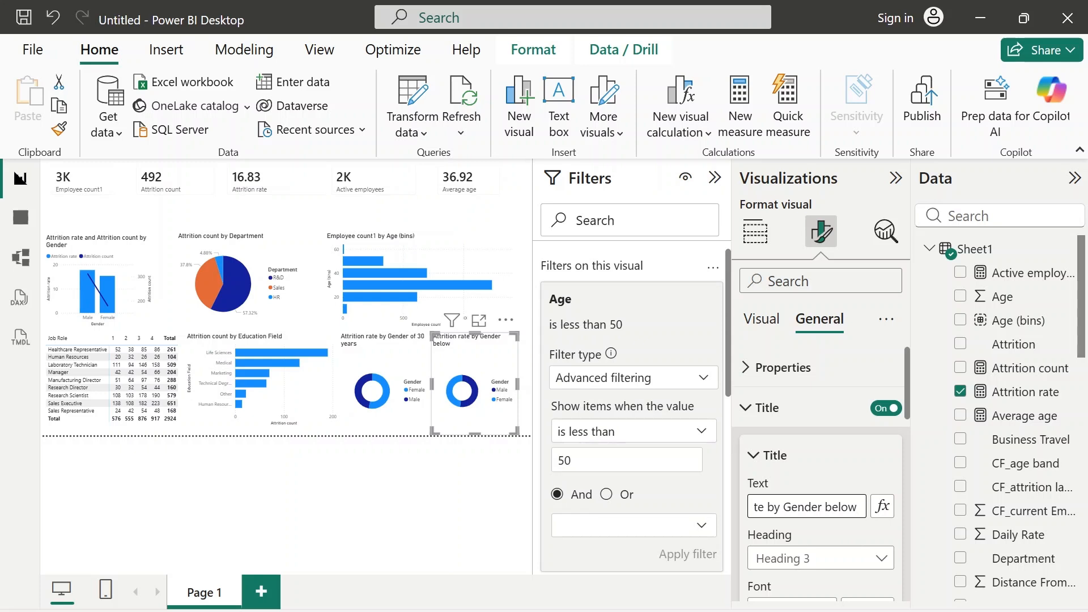
{"action": "type", "text": " 50 yer"}
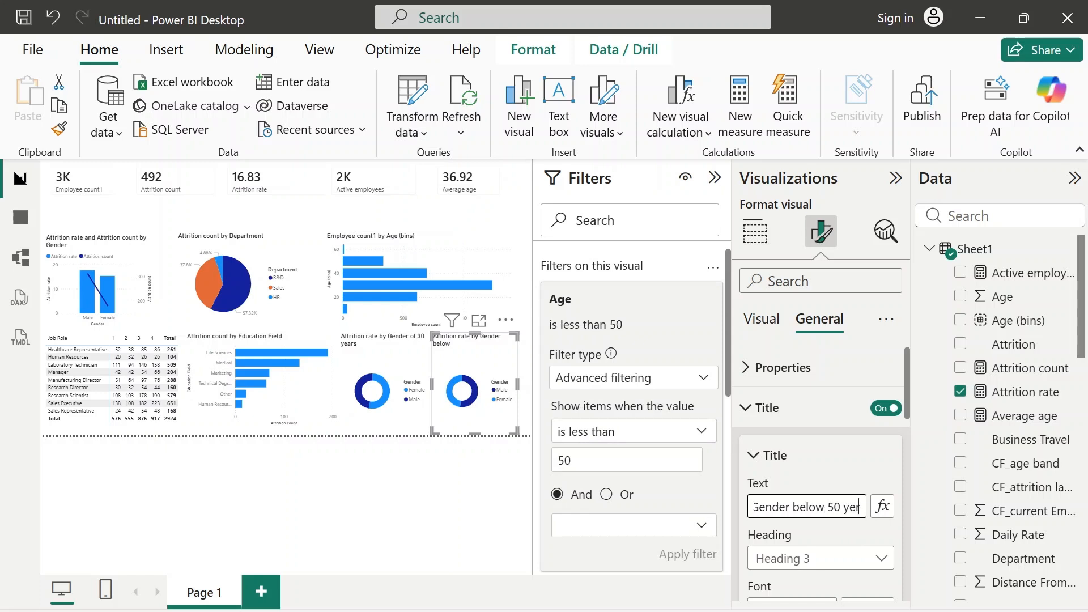
{"action": "key", "text": "BackSpace"}
{"action": "type", "text": "ars"}
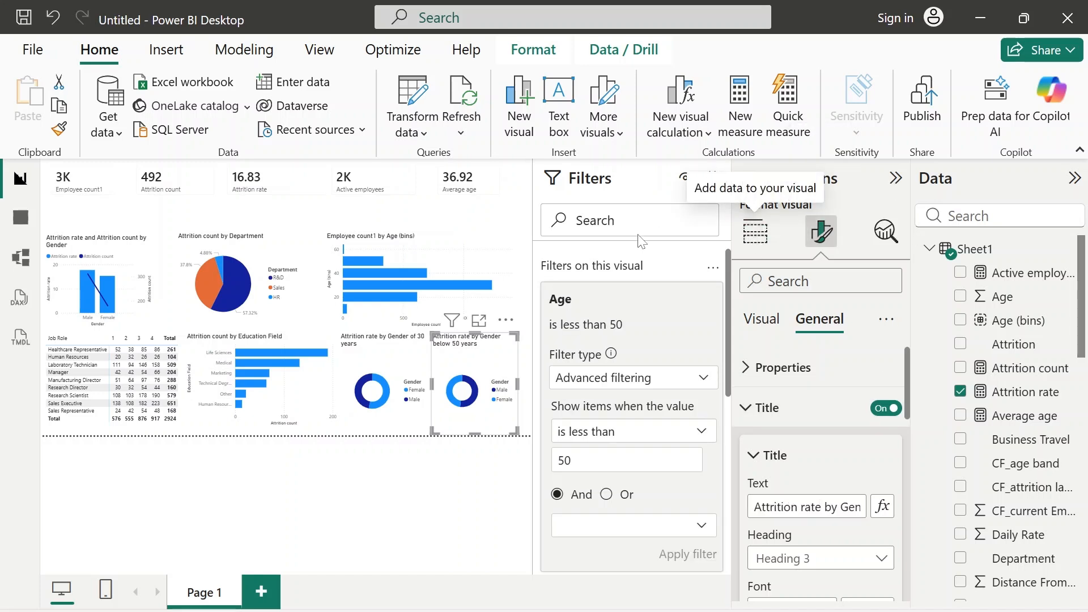
{"action": "left_click", "coordinate": [755, 232]}
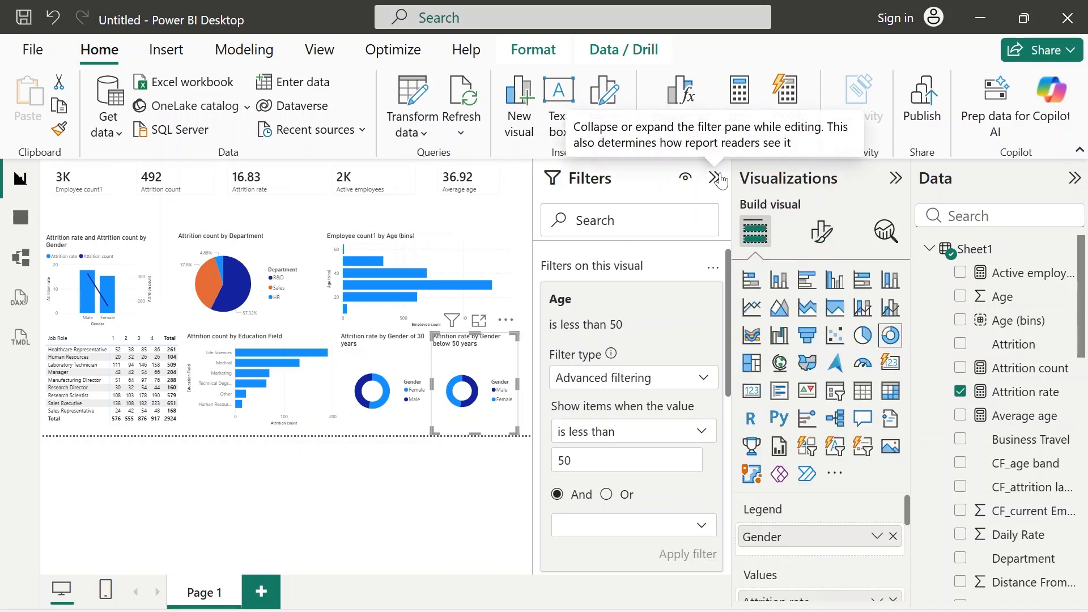
- Collapse the filter pane and move the age bar chart, department pie chart and gender combo chart up, closer to the KPI cards
{"action": "left_click", "coordinate": [716, 178]}
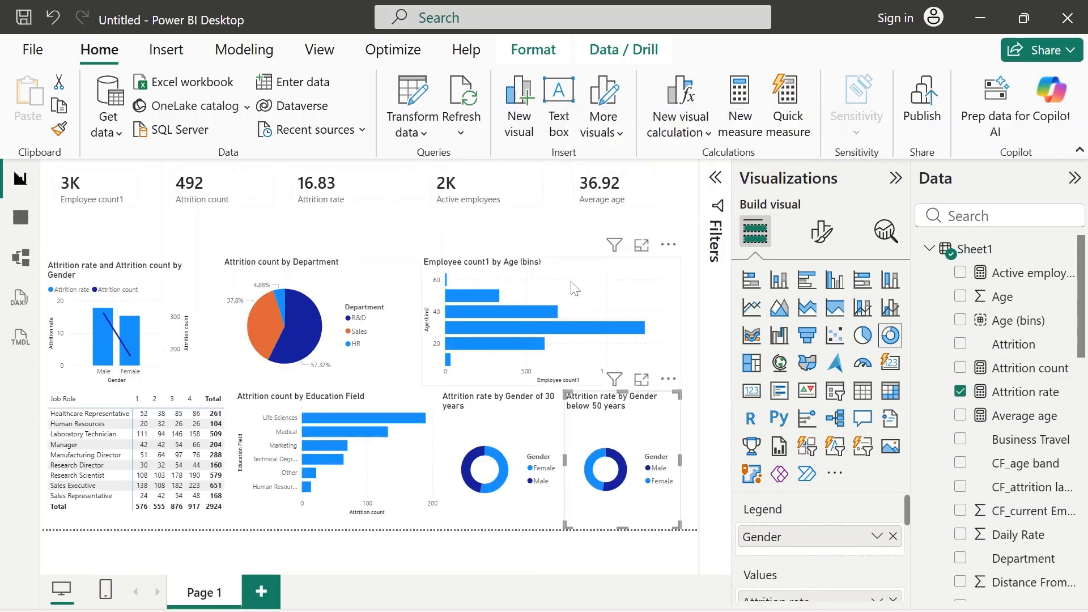
{"action": "left_click_drag", "start_coordinate": [563, 248], "coordinate": [562, 225]}
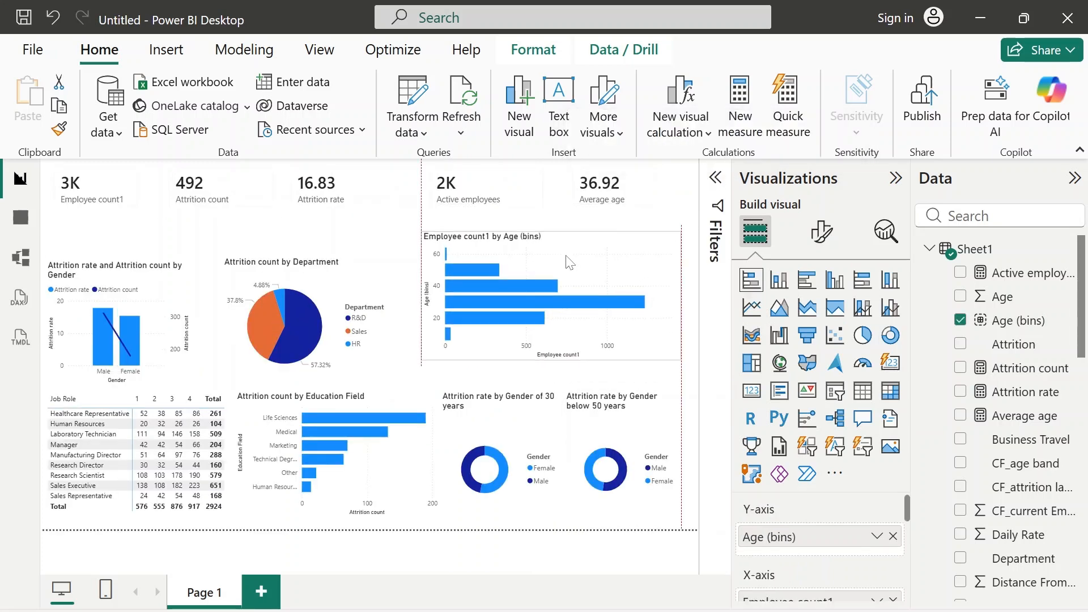
{"action": "left_click_drag", "start_coordinate": [355, 249], "coordinate": [367, 224]}
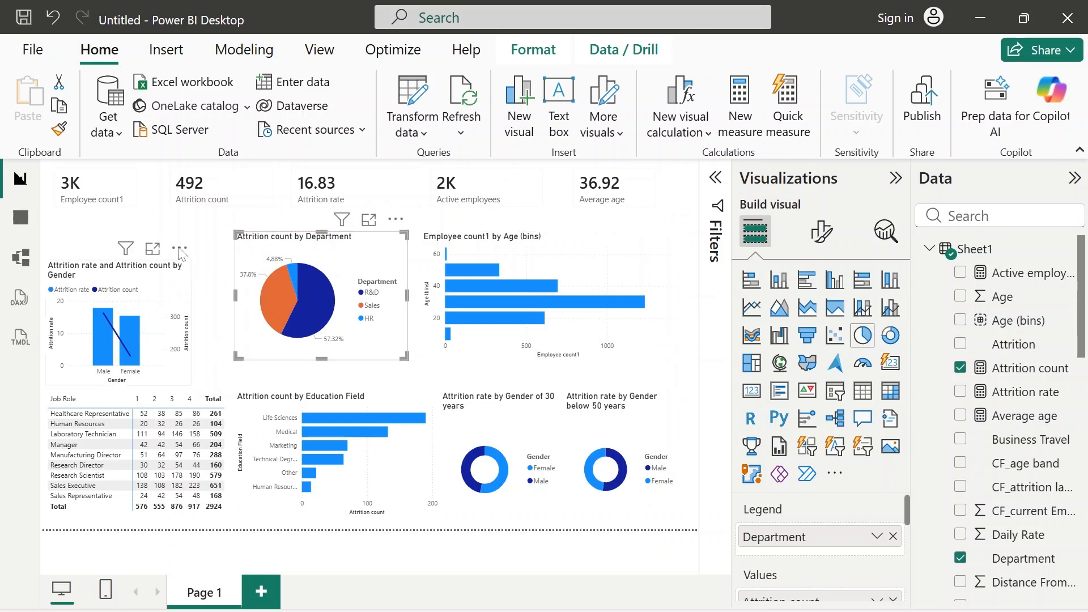
{"action": "left_click_drag", "start_coordinate": [178, 250], "coordinate": [179, 221]}
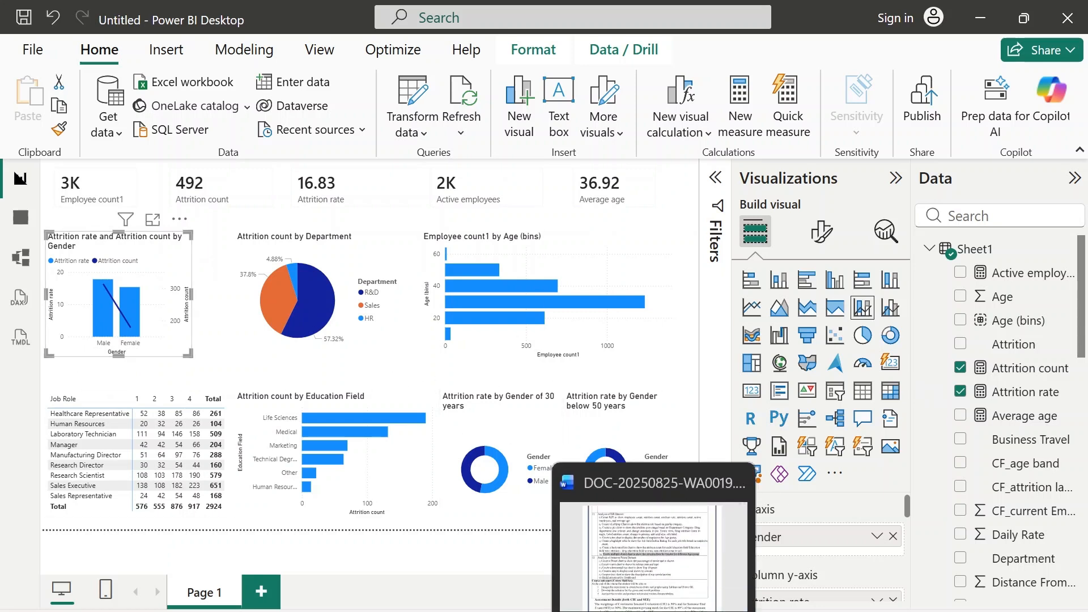
- Switch to the Word document to check the HR Dataset task list, and return to the Power BI report
{"action": "left_click", "coordinate": [653, 610]}
{"action": "left_click", "coordinate": [817, 262]}
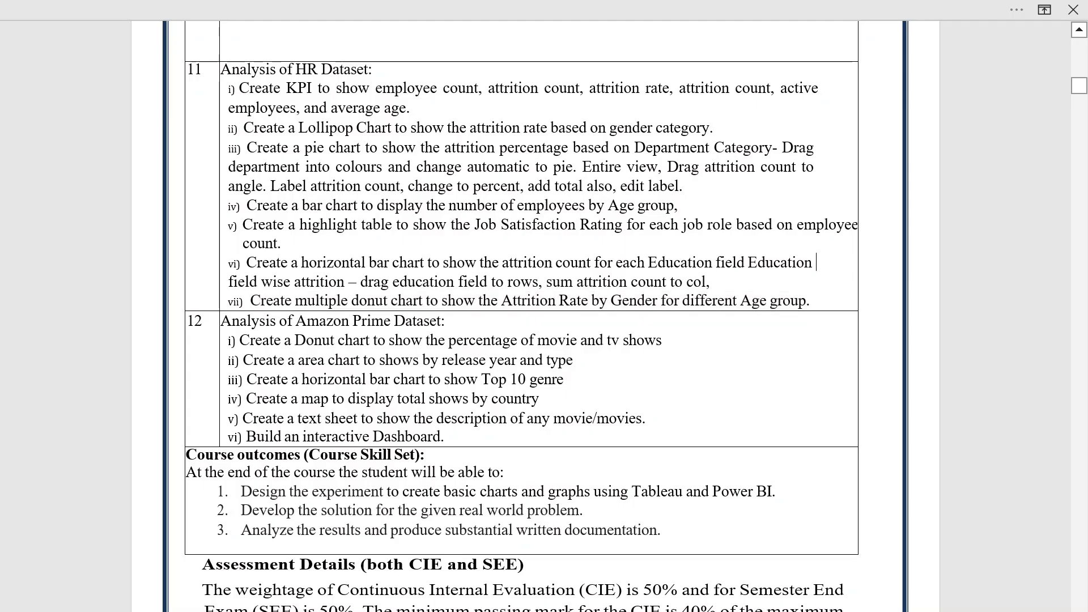
{"action": "left_click", "coordinate": [697, 610]}
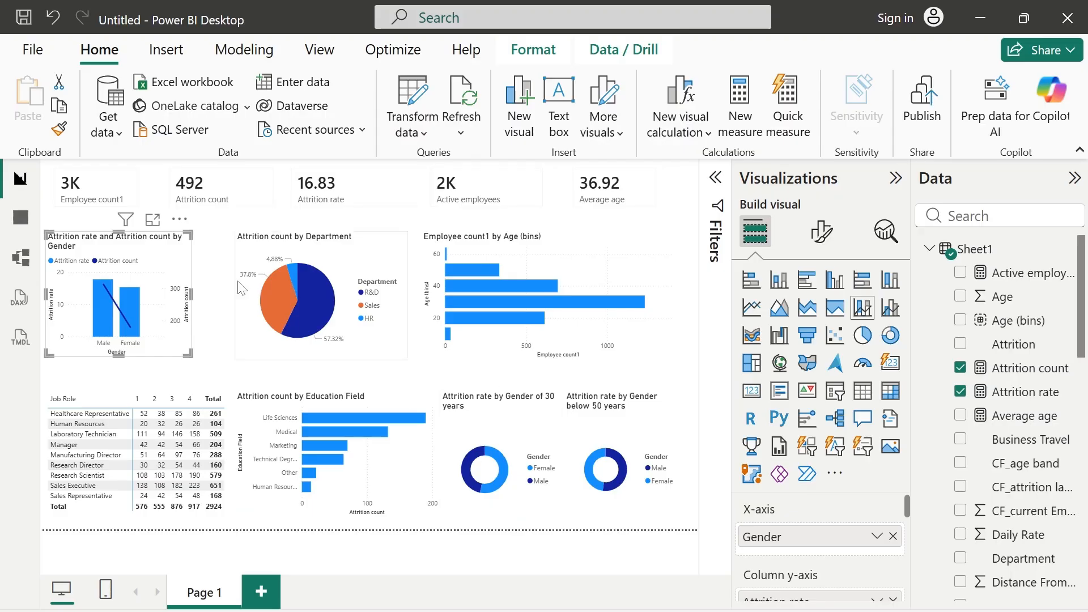